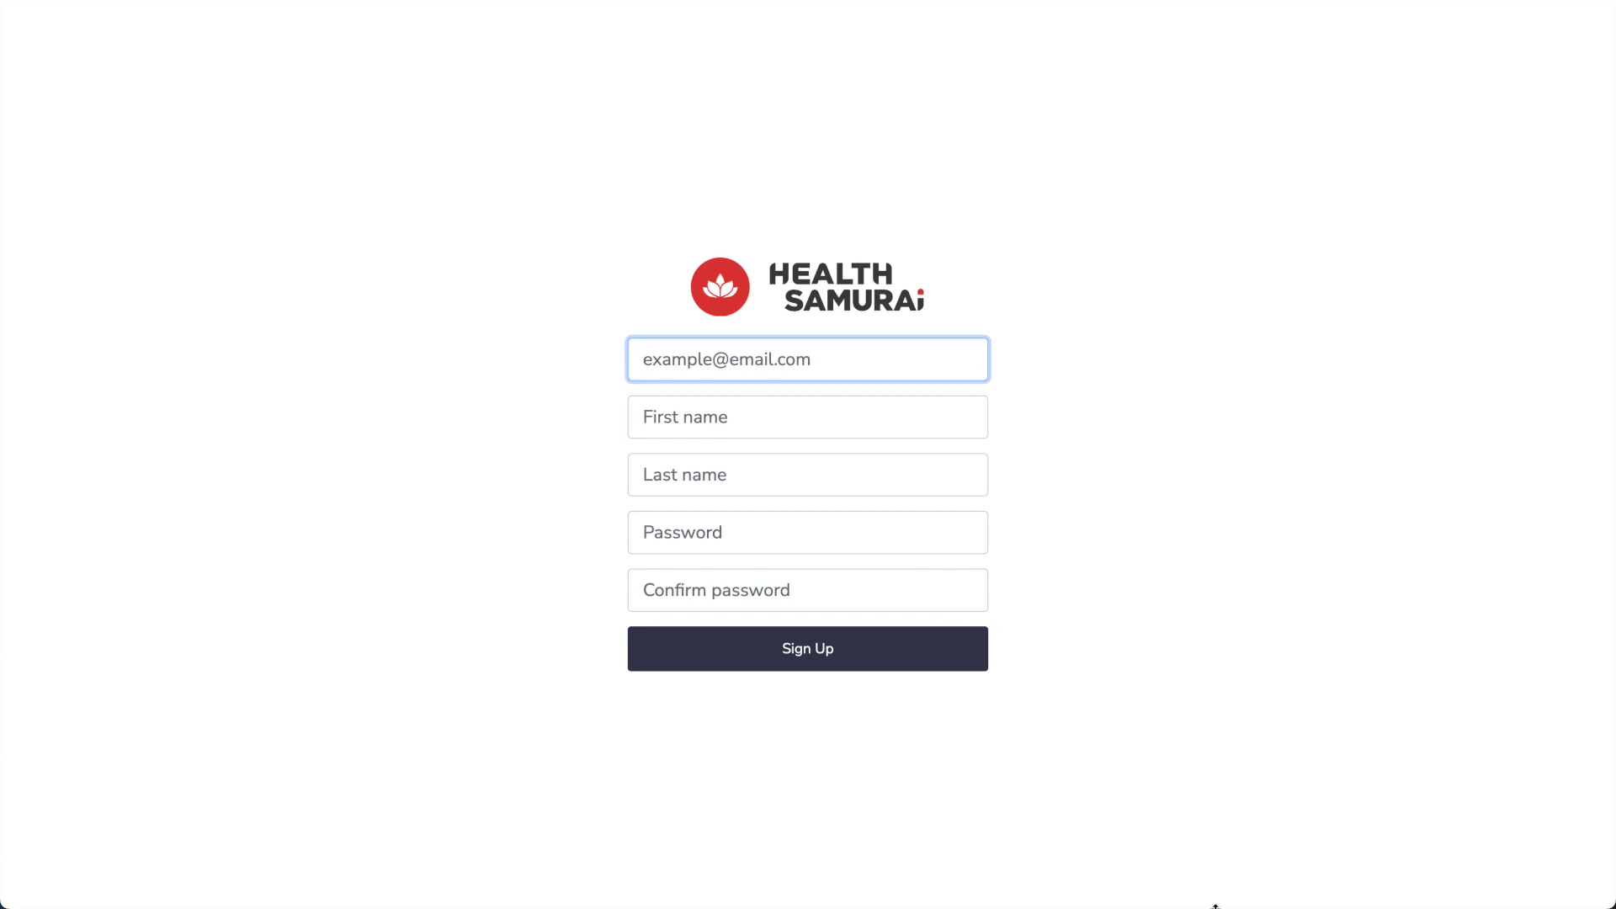
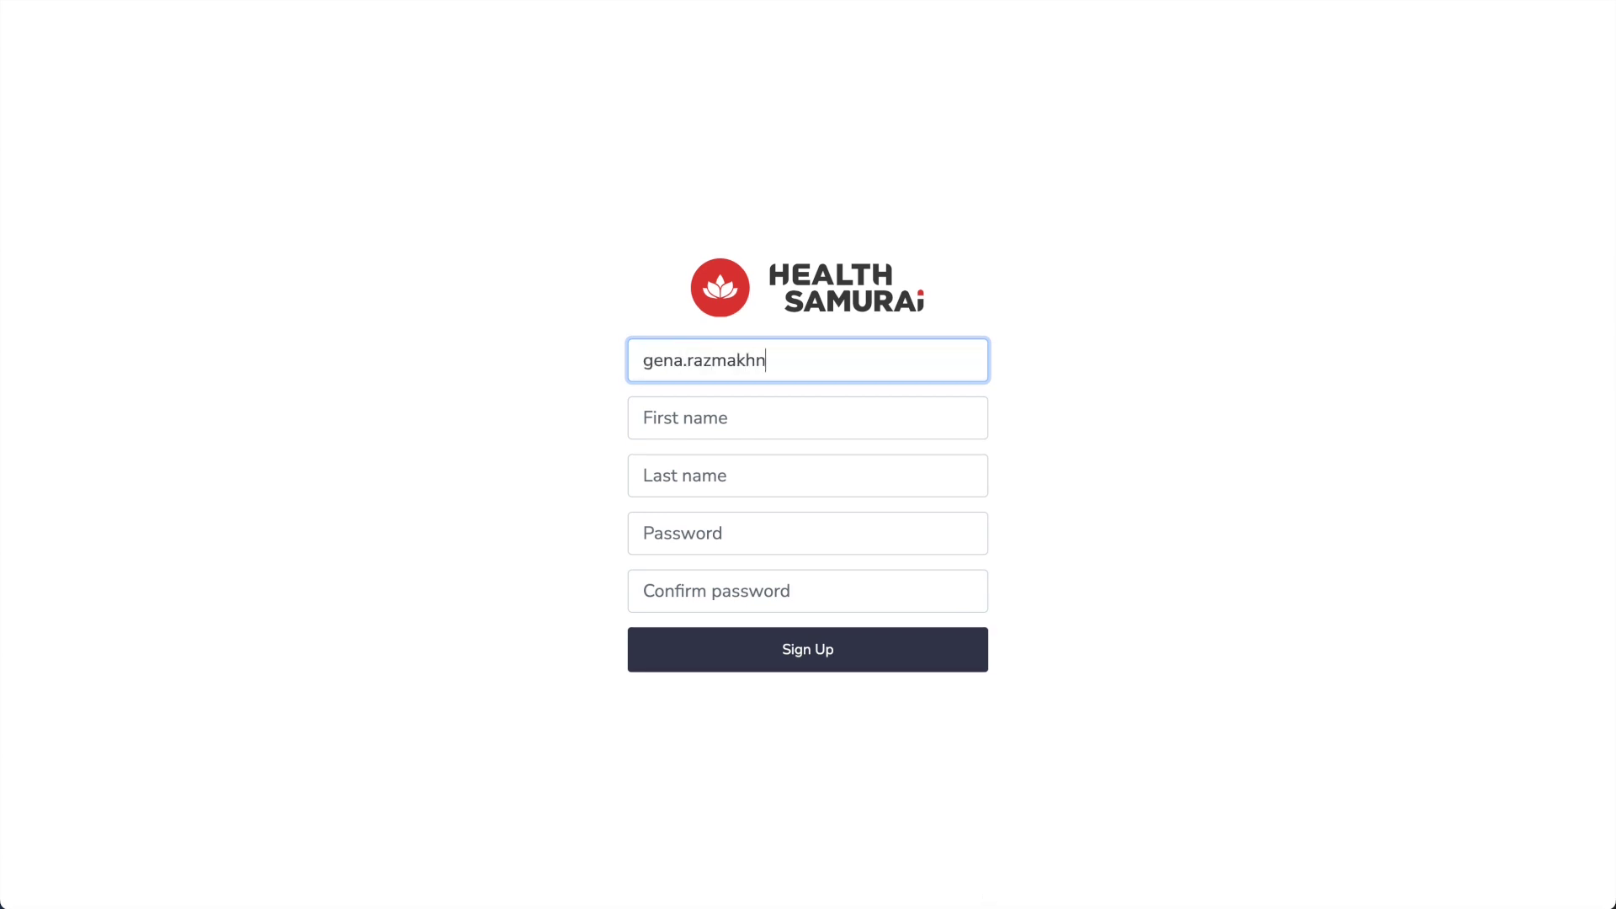
# Sign up a new patient with email, first and last name, and password, then confirm the email
pyautogui.press('Tab')
pyautogui.press('Tab')
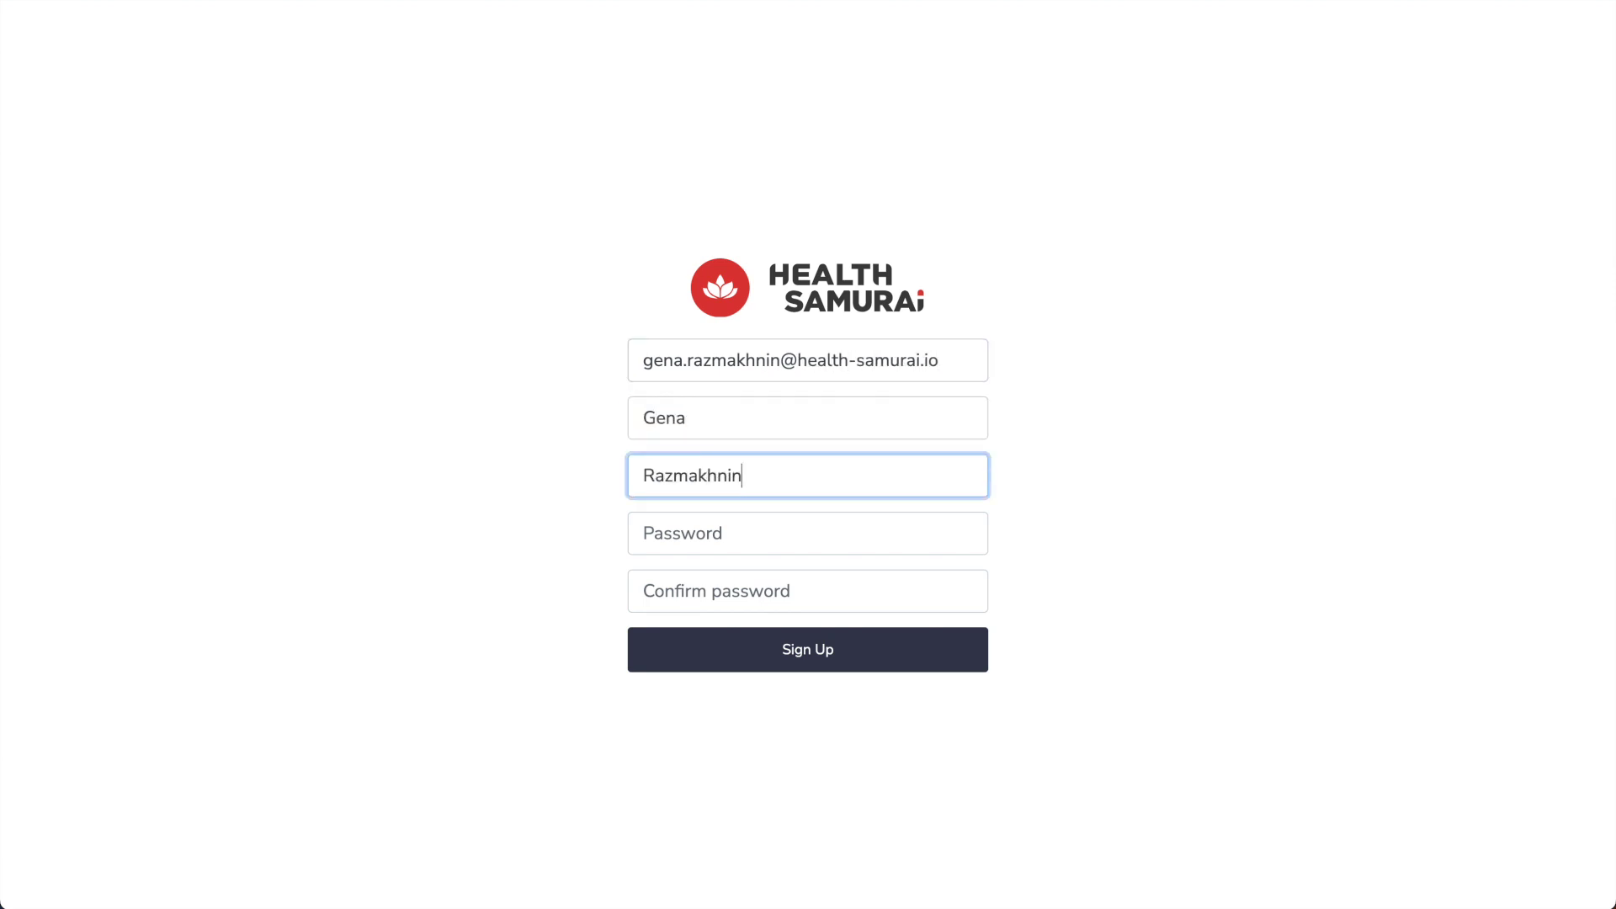
pyautogui.press('Tab')
pyautogui.write('•••••\t•••••')
pyautogui.press('Return')
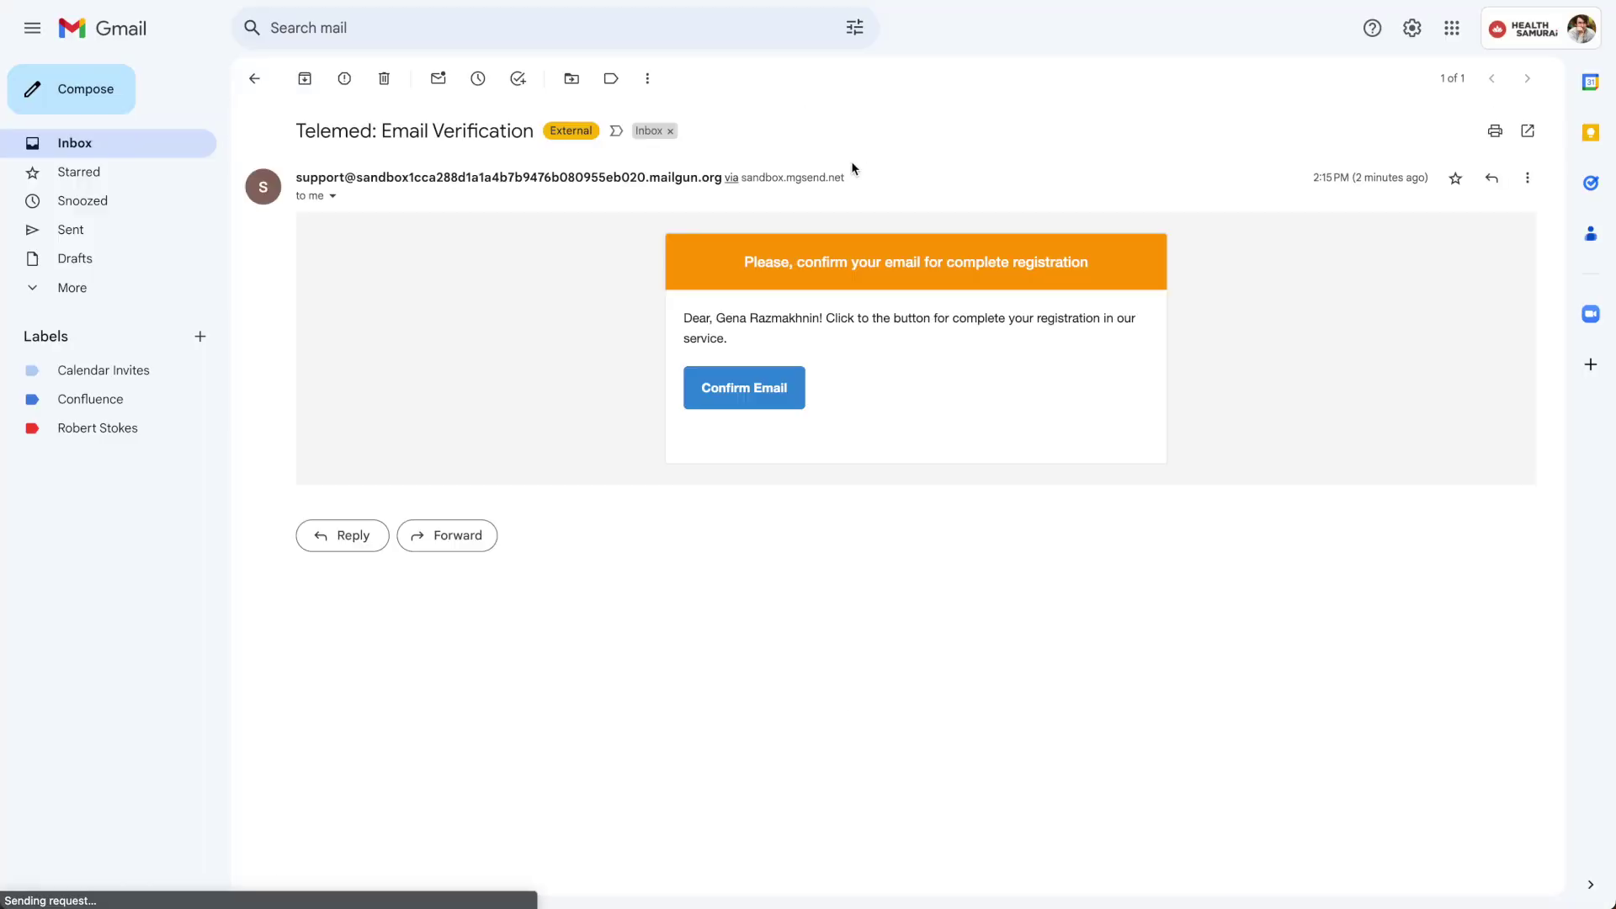
pyautogui.click(797, 383)
# Log in as the newly verified patient with their email and password
pyautogui.click(782, 401)
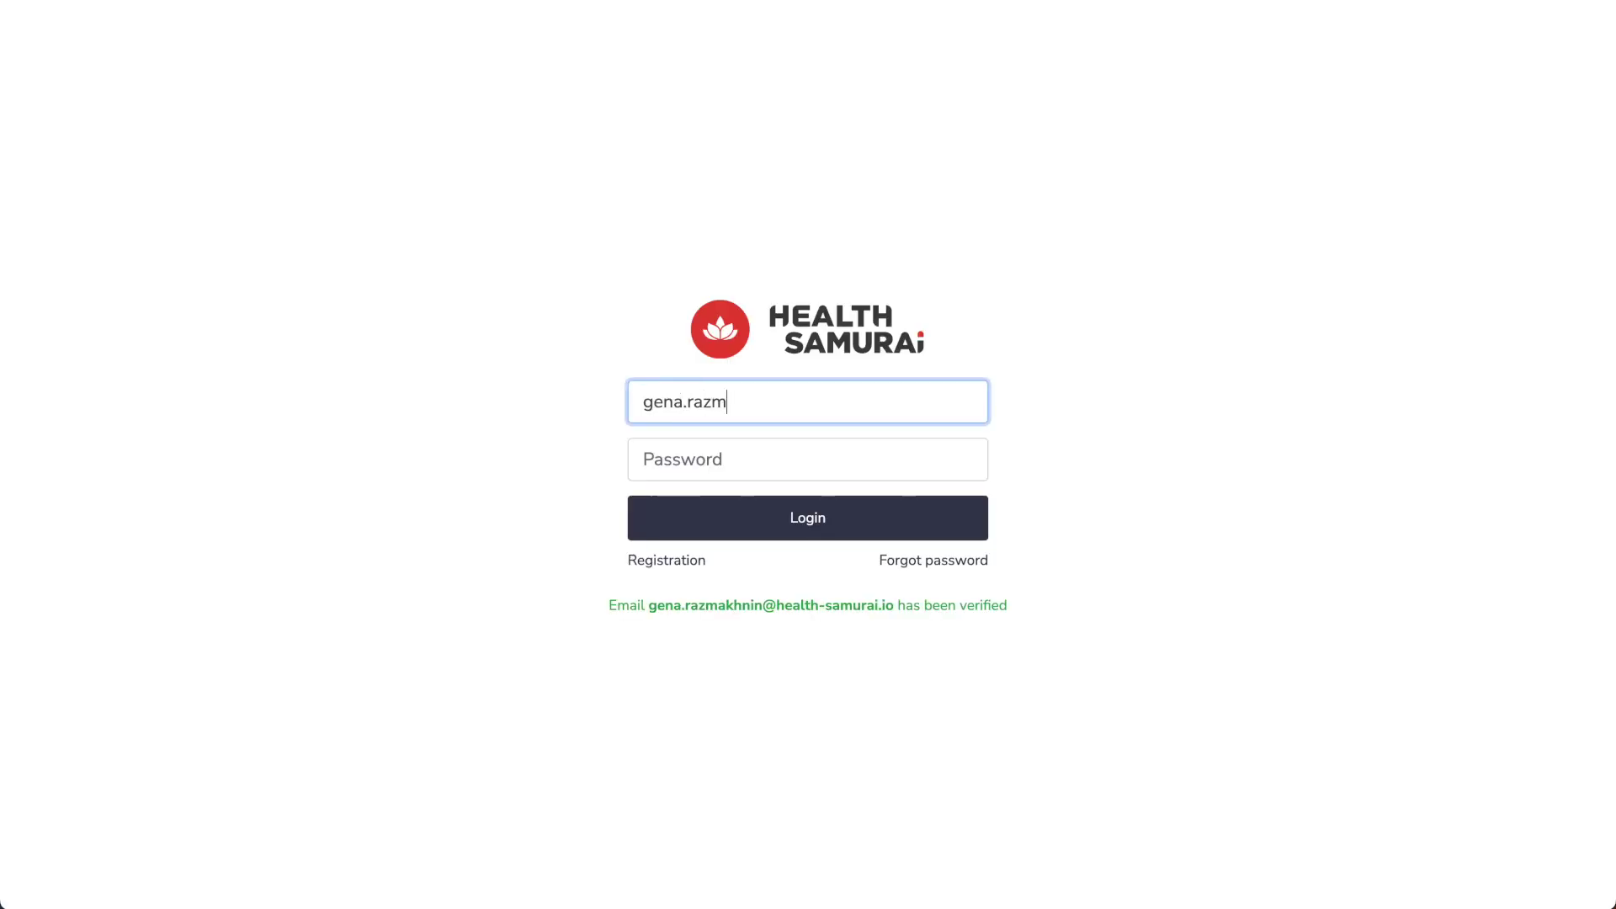
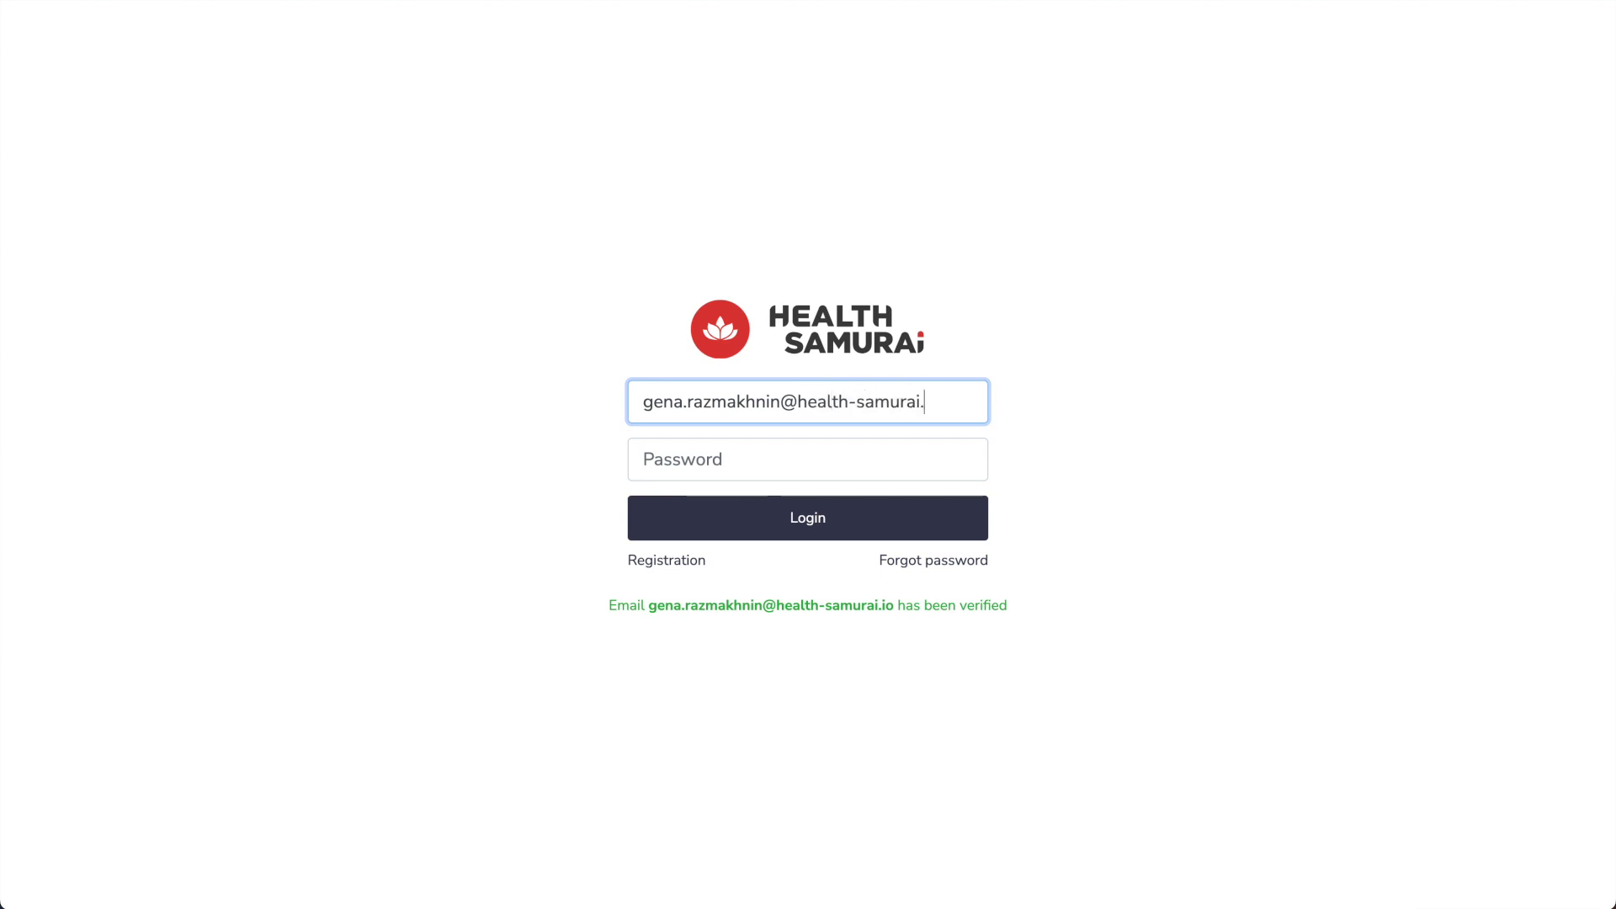
pyautogui.press('Tab')
pyautogui.write('******')
pyautogui.press('Return')
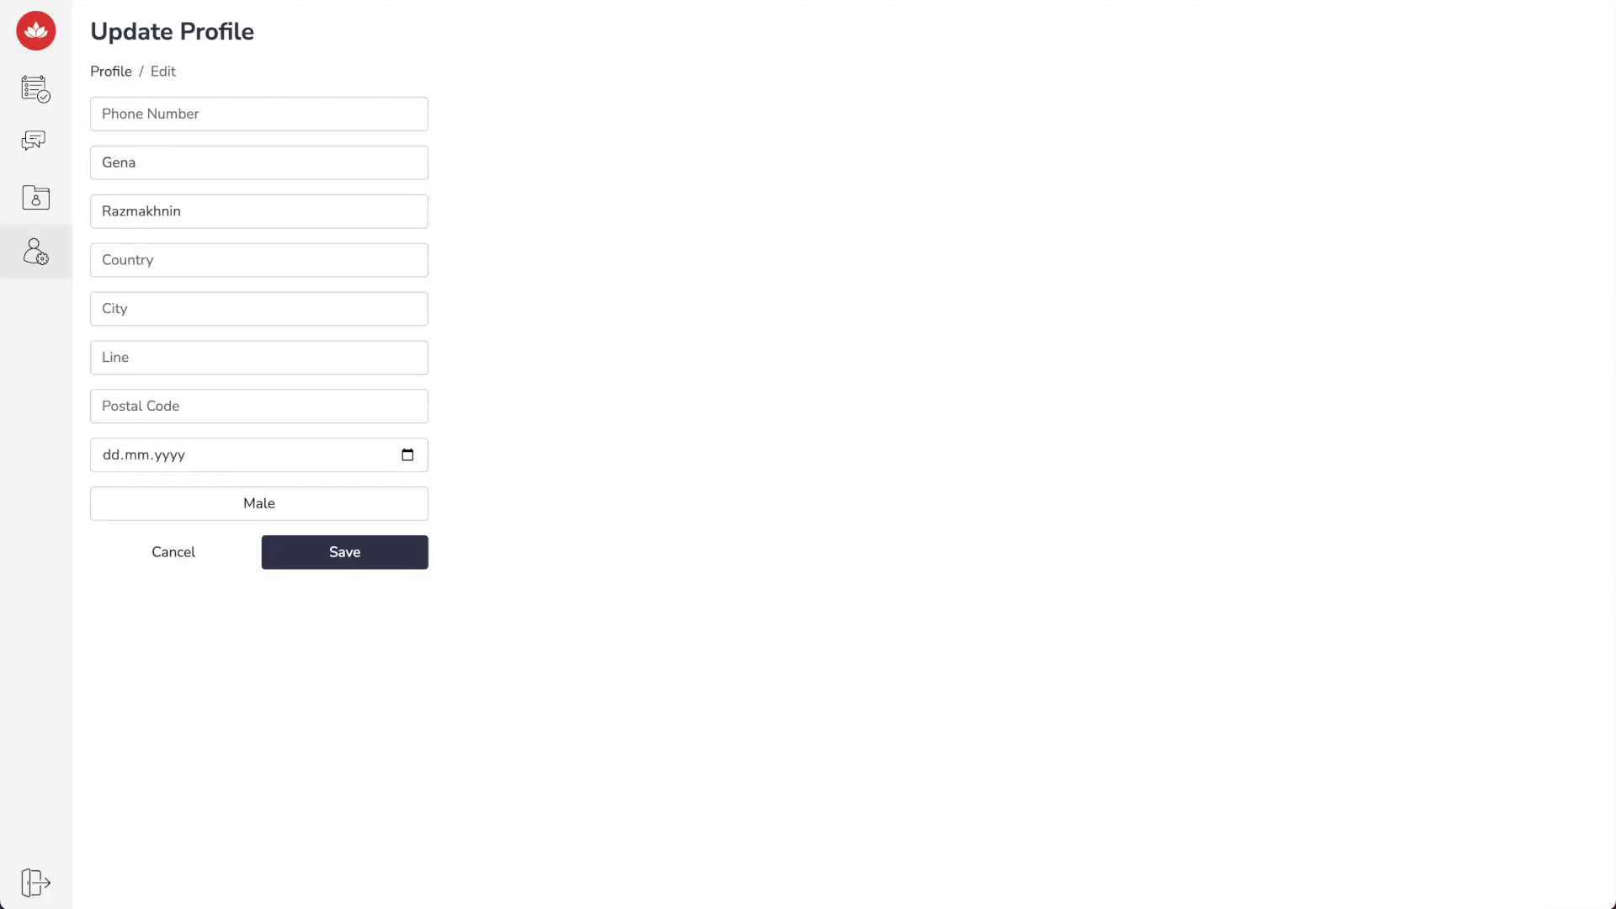
# Fill in the patient's phone number, country, city, address line, postal code and birth date
pyautogui.click(391, 118)
pyautogui.write('555094758')
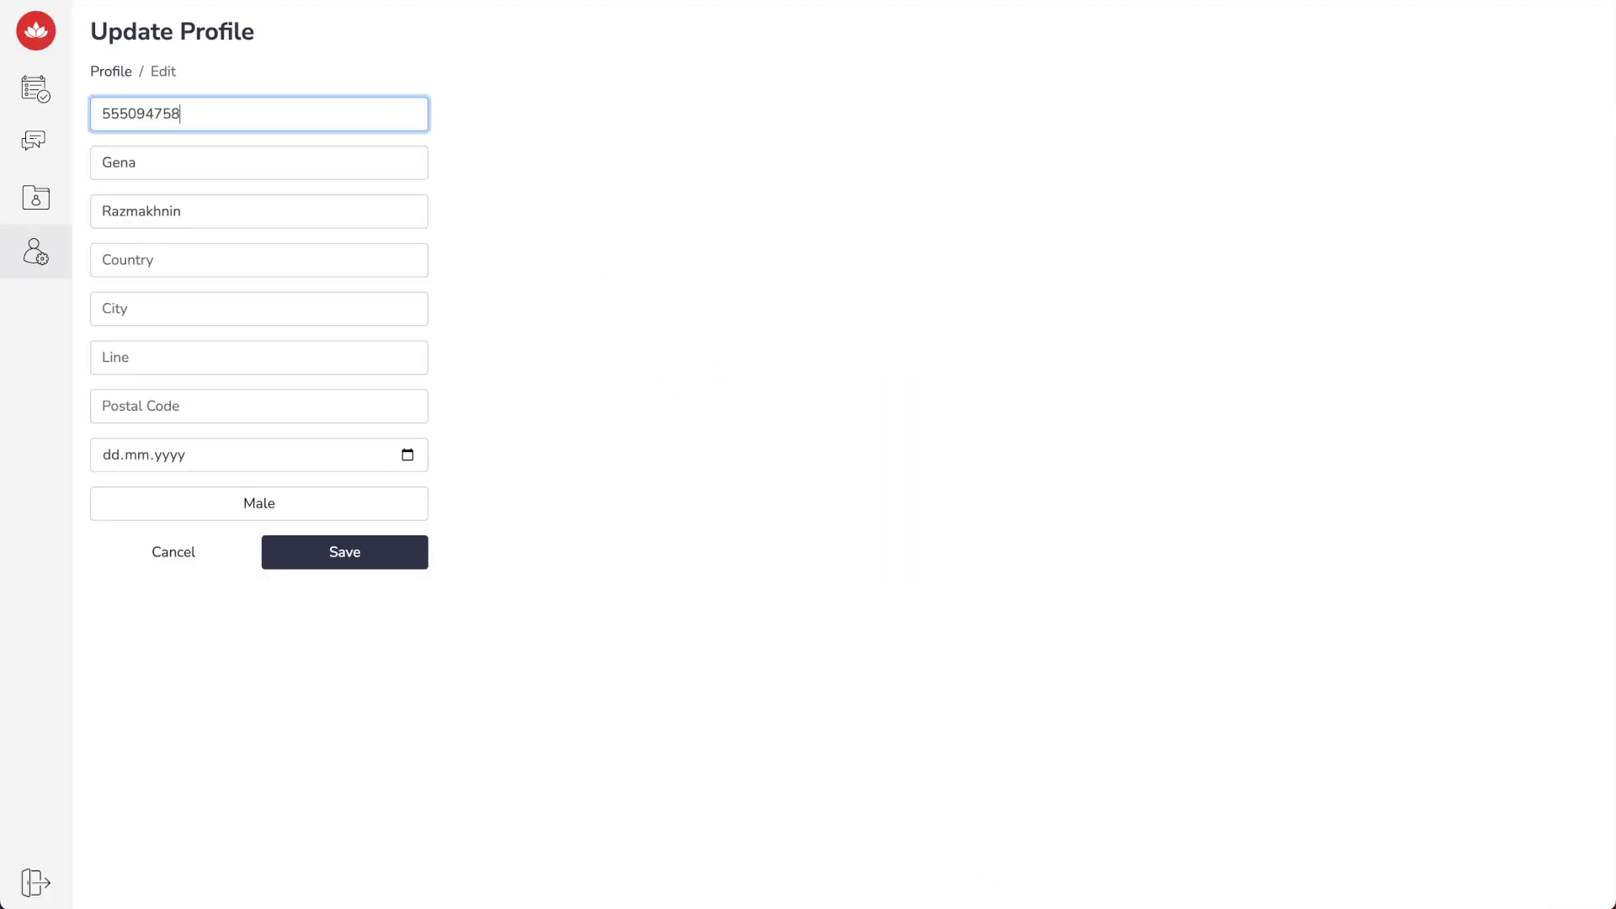
pyautogui.press('Tab')
pyautogui.press('Tab')
pyautogui.press('Tab')
pyautogui.write('Montenegro')
pyautogui.press('Tab')
pyautogui.write('Petrovac')
pyautogui.press('Tab')
pyautogui.write('-')
pyautogui.press('Tab')
pyautogui.write('000665')
pyautogui.press('Tab')
pyautogui.write('05041992')
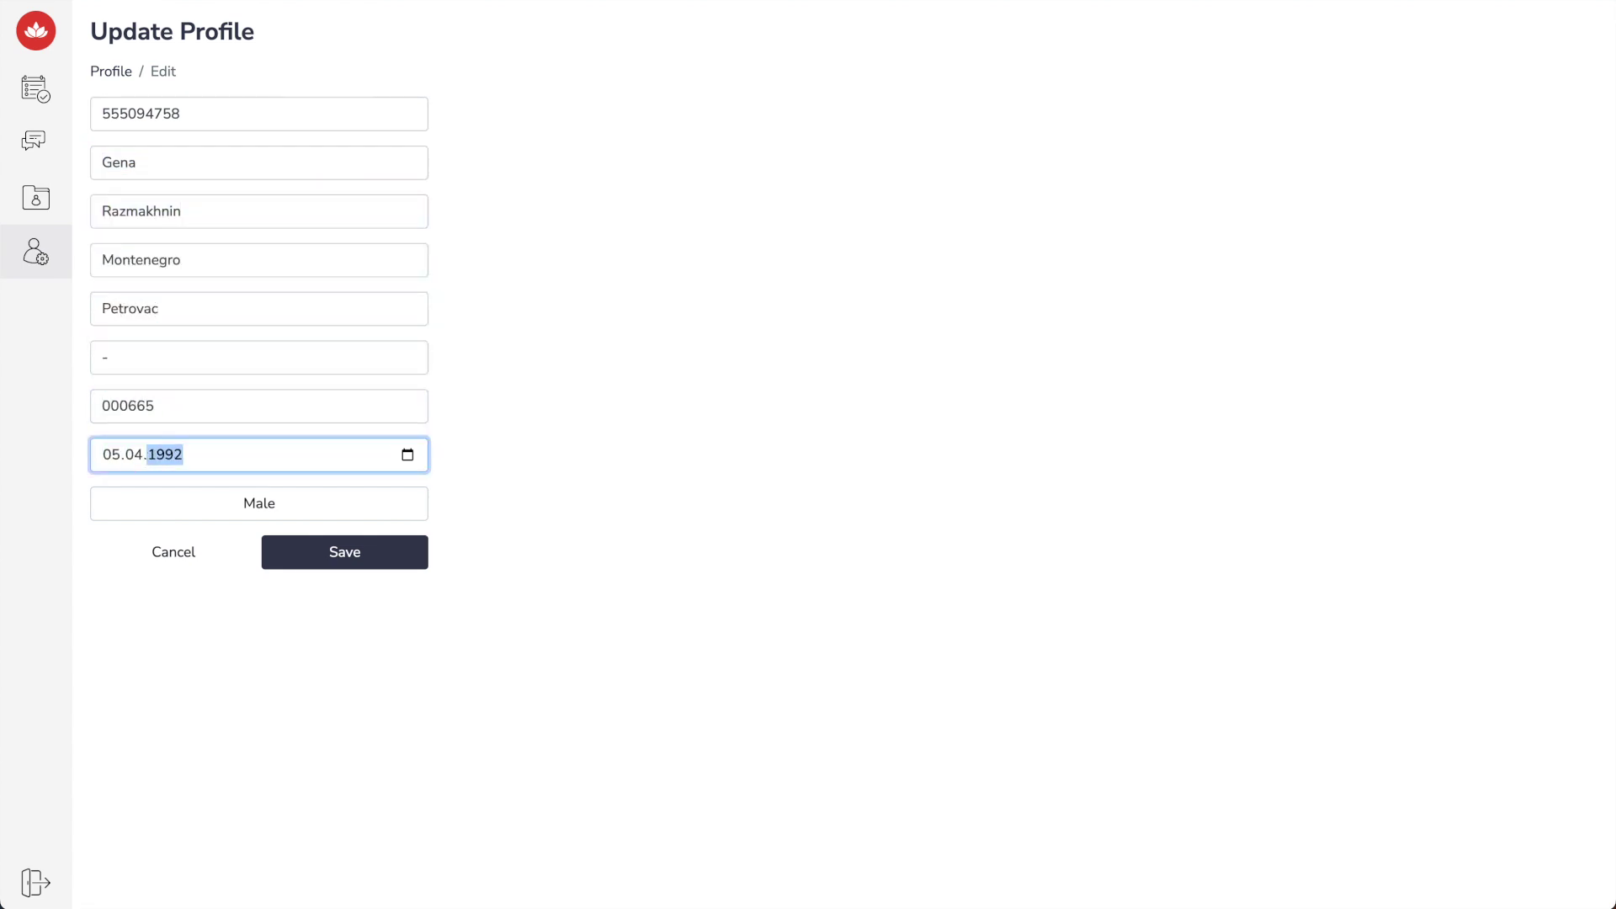
# Keep the gender as Male and save the updated profile
pyautogui.click(252, 504)
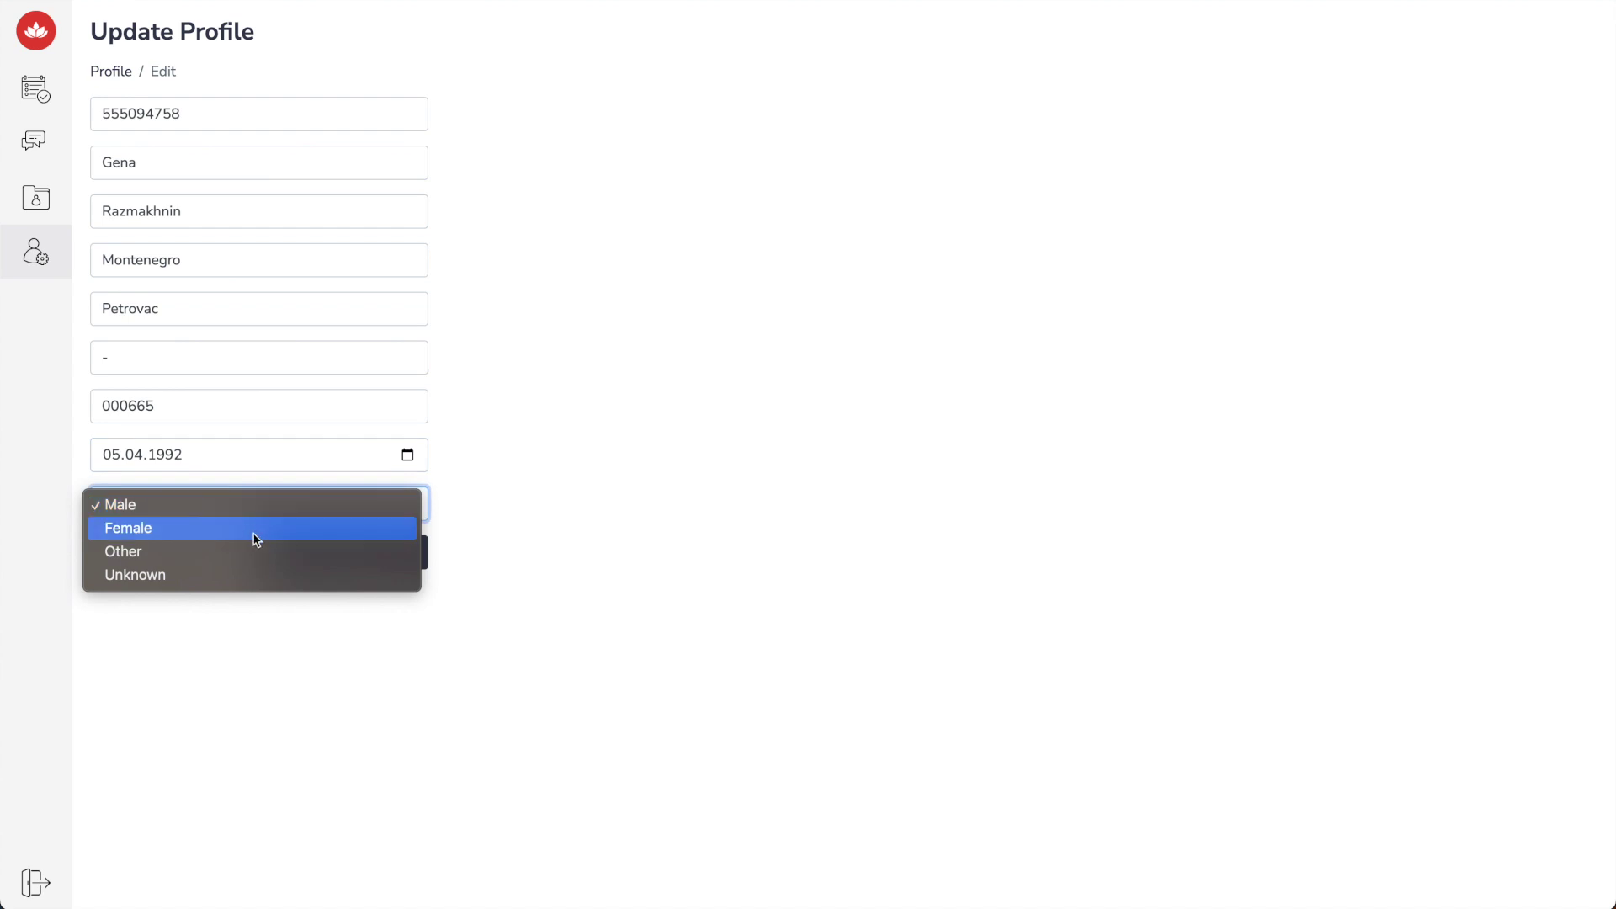
pyautogui.click(260, 506)
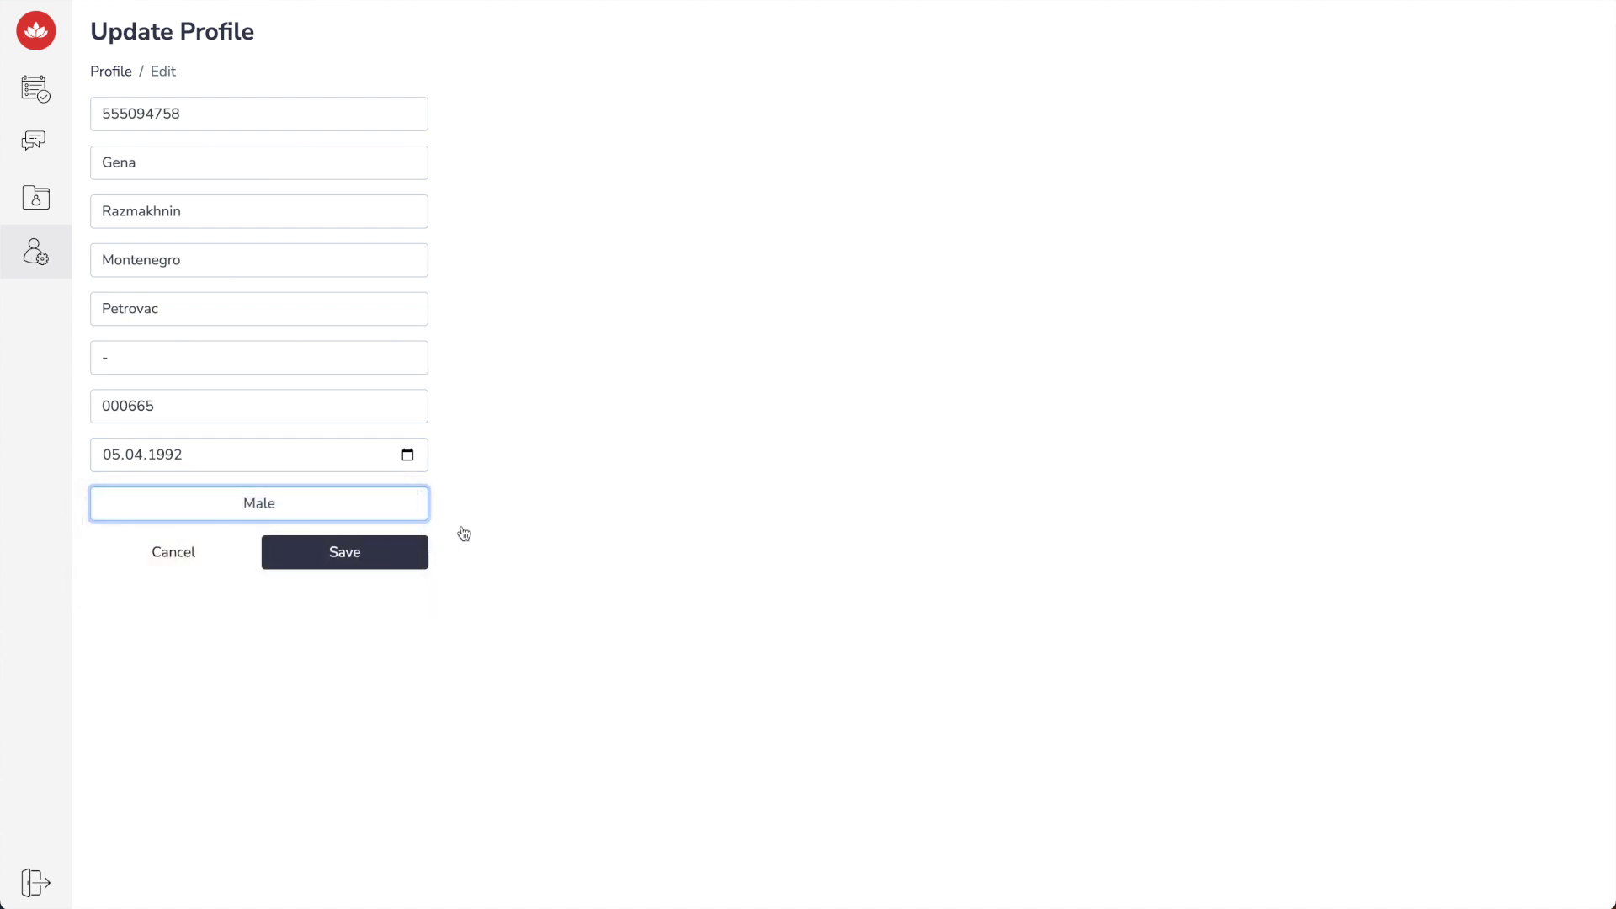
pyautogui.click(390, 555)
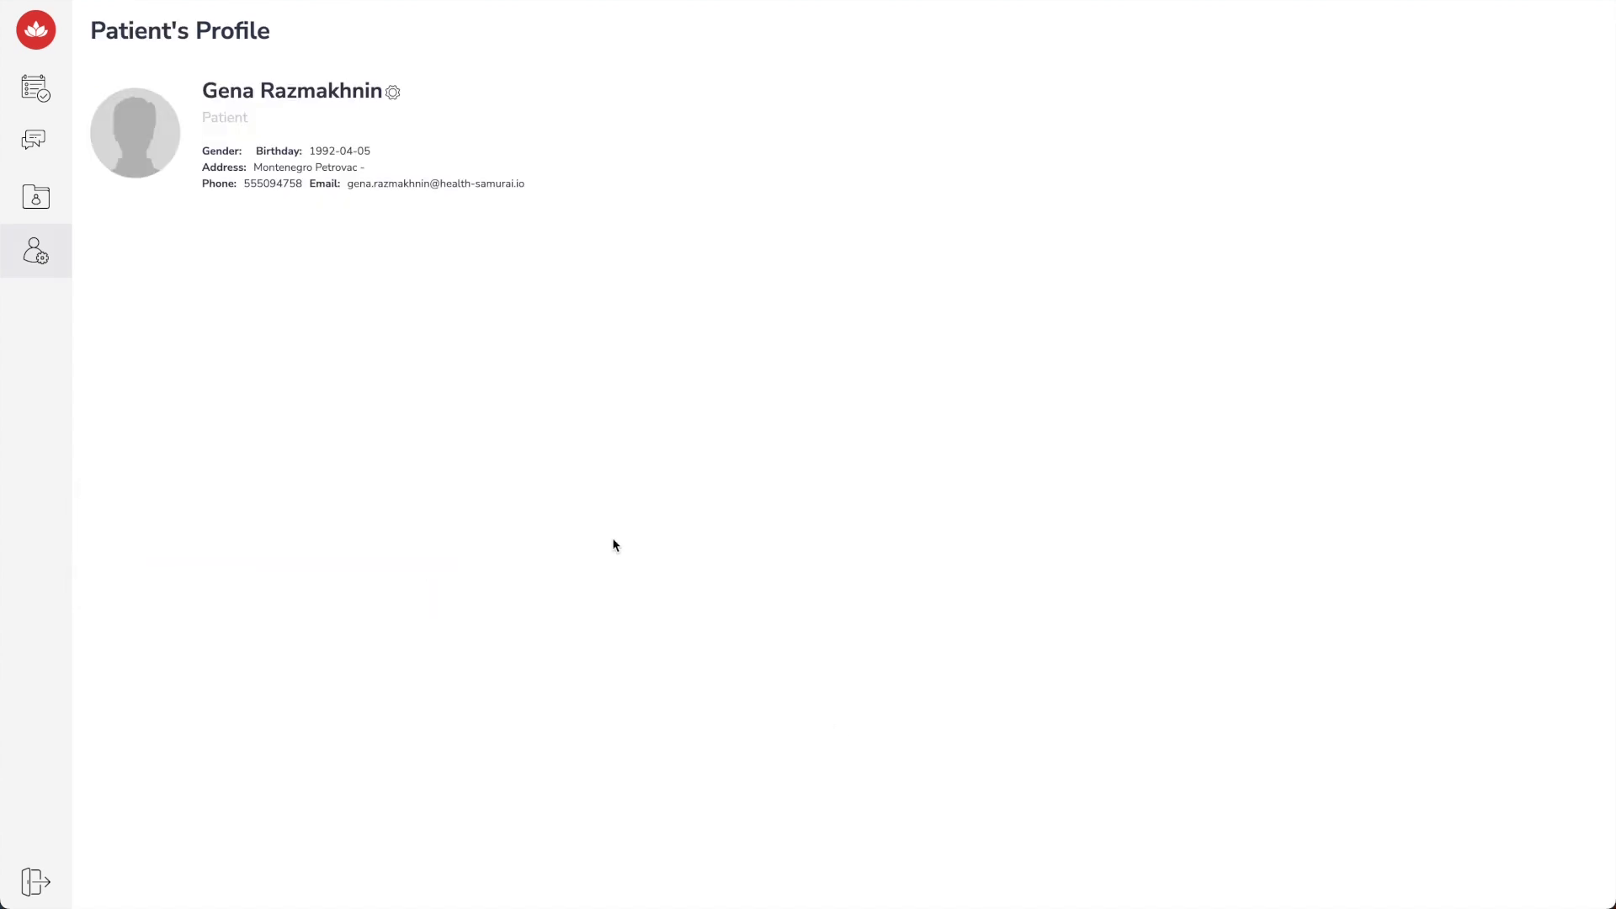
pyautogui.click(46, 101)
# Book an 11:30 AM consultation with the neurologist on 14 November about recurring headaches
pyautogui.click(365, 111)
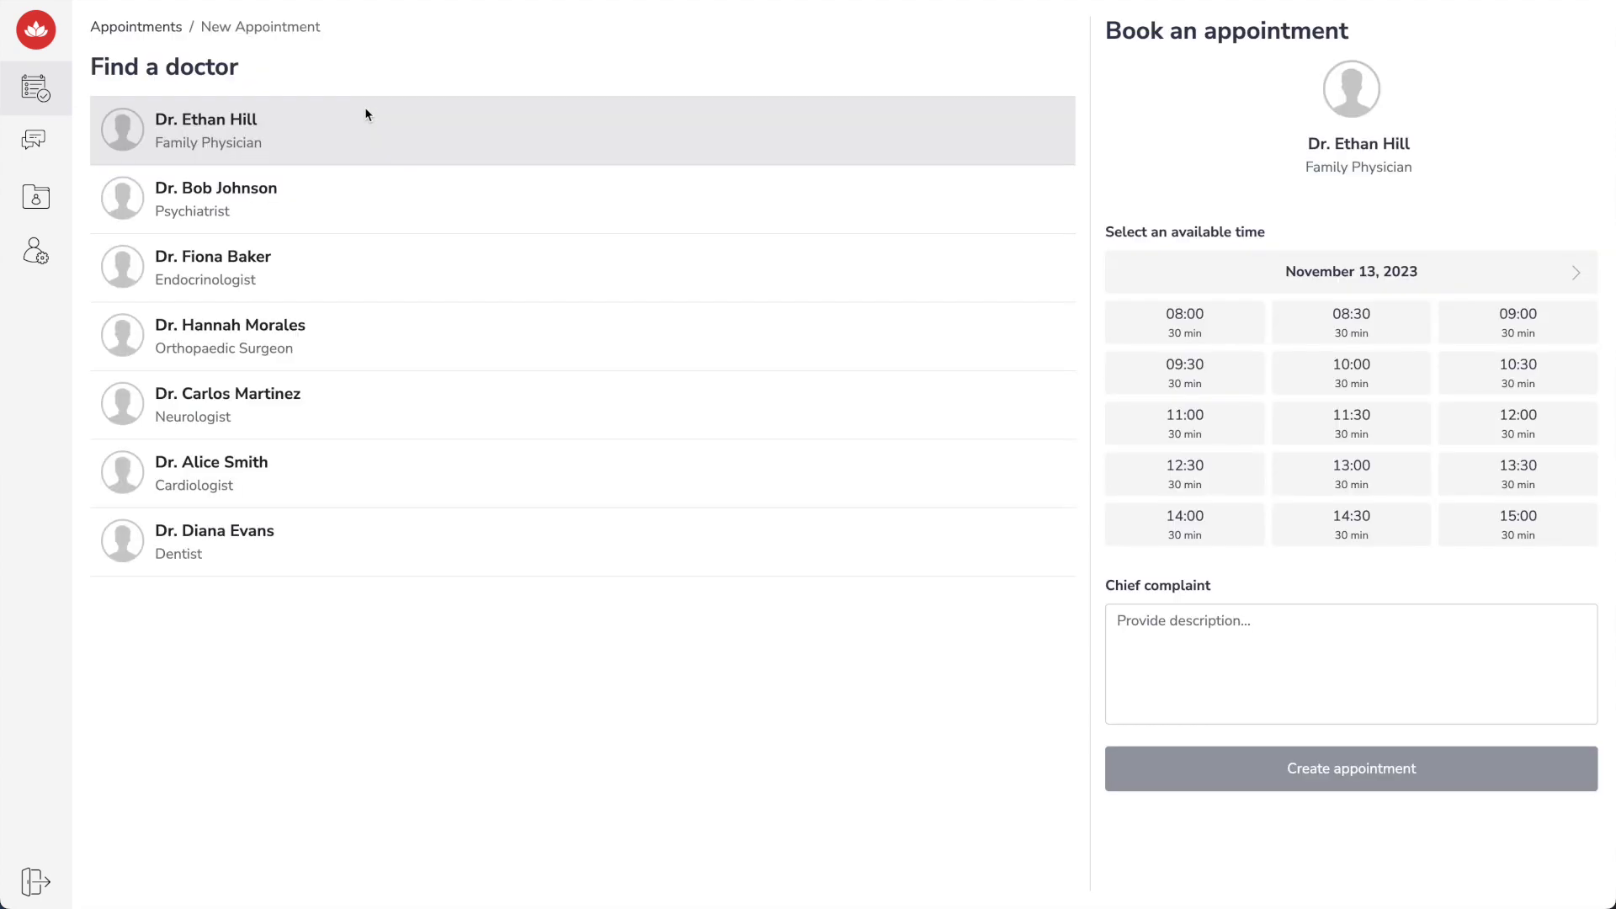
pyautogui.click(363, 409)
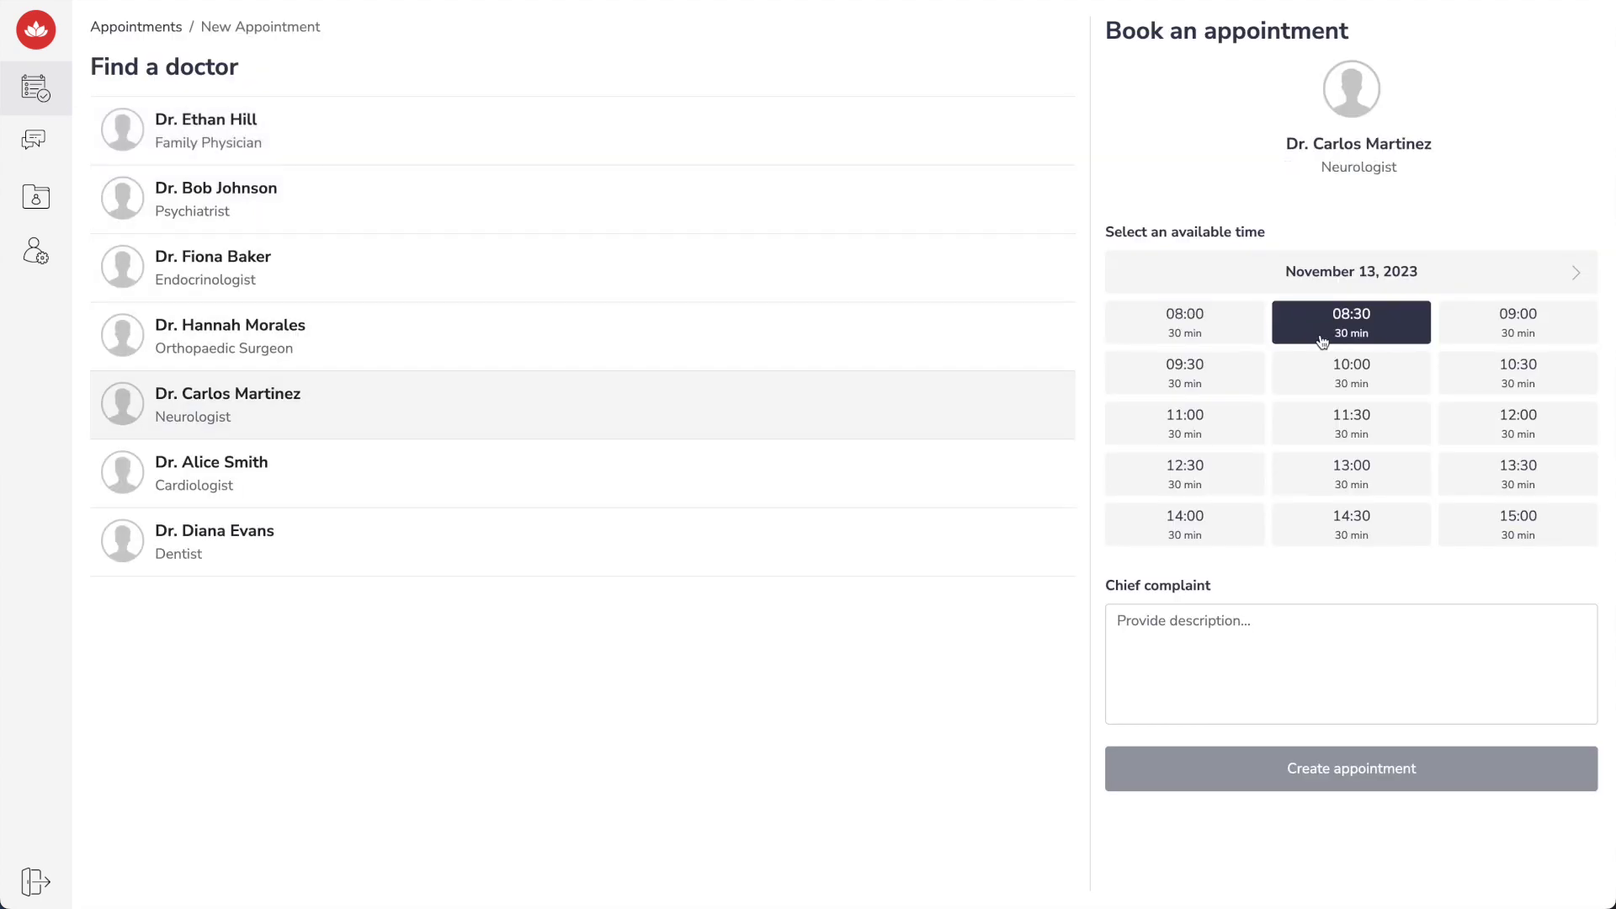
pyautogui.click(1572, 274)
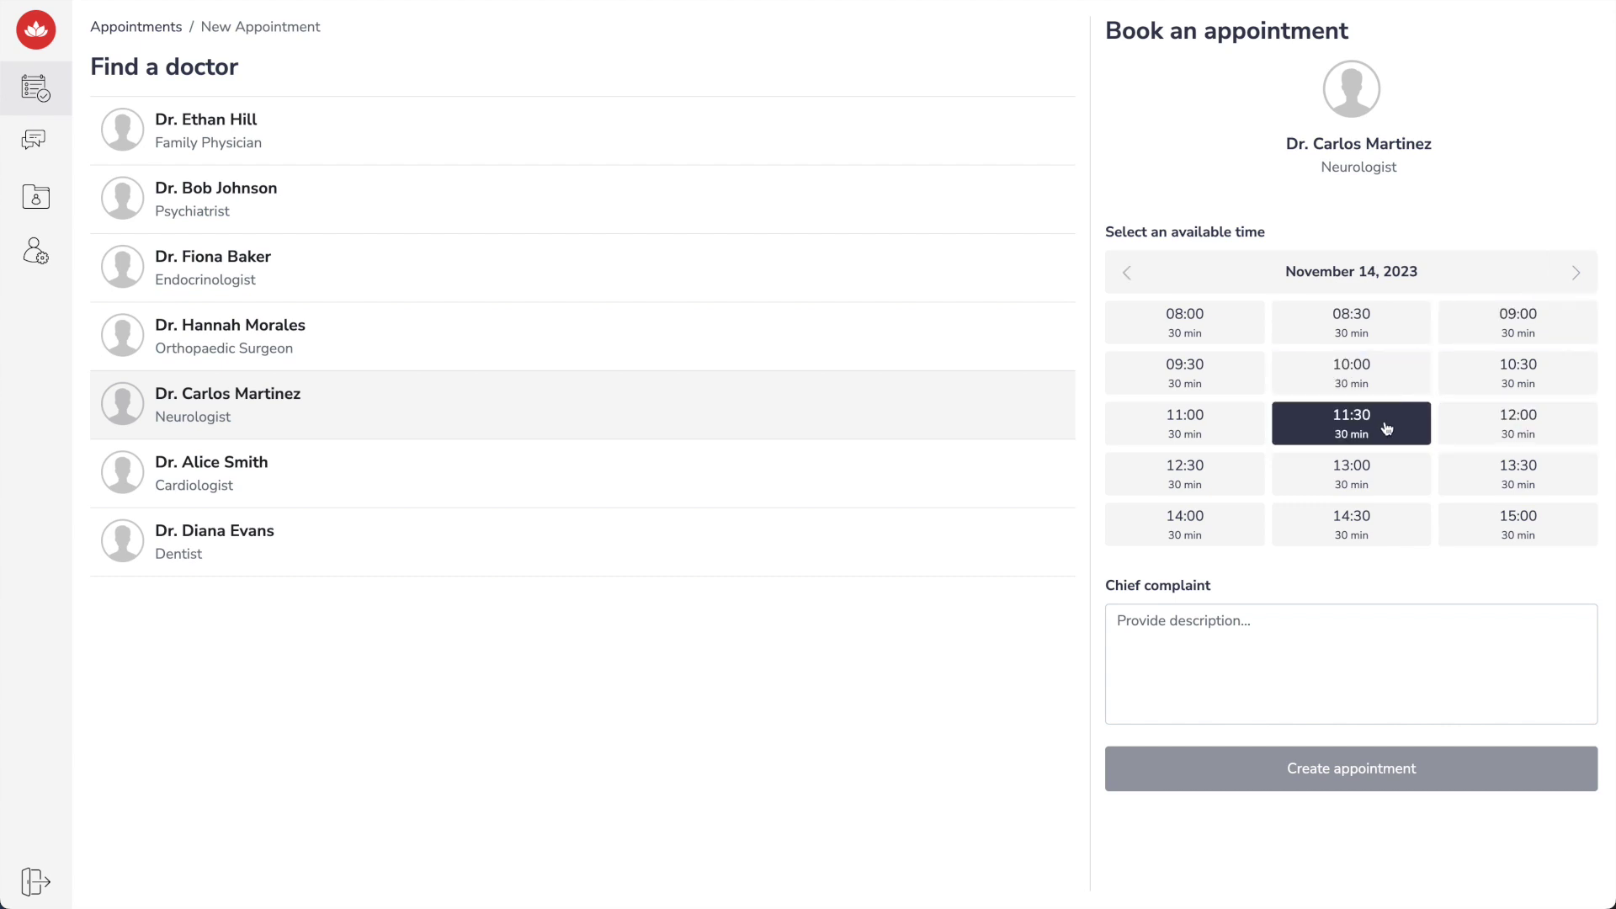
pyautogui.click(1205, 673)
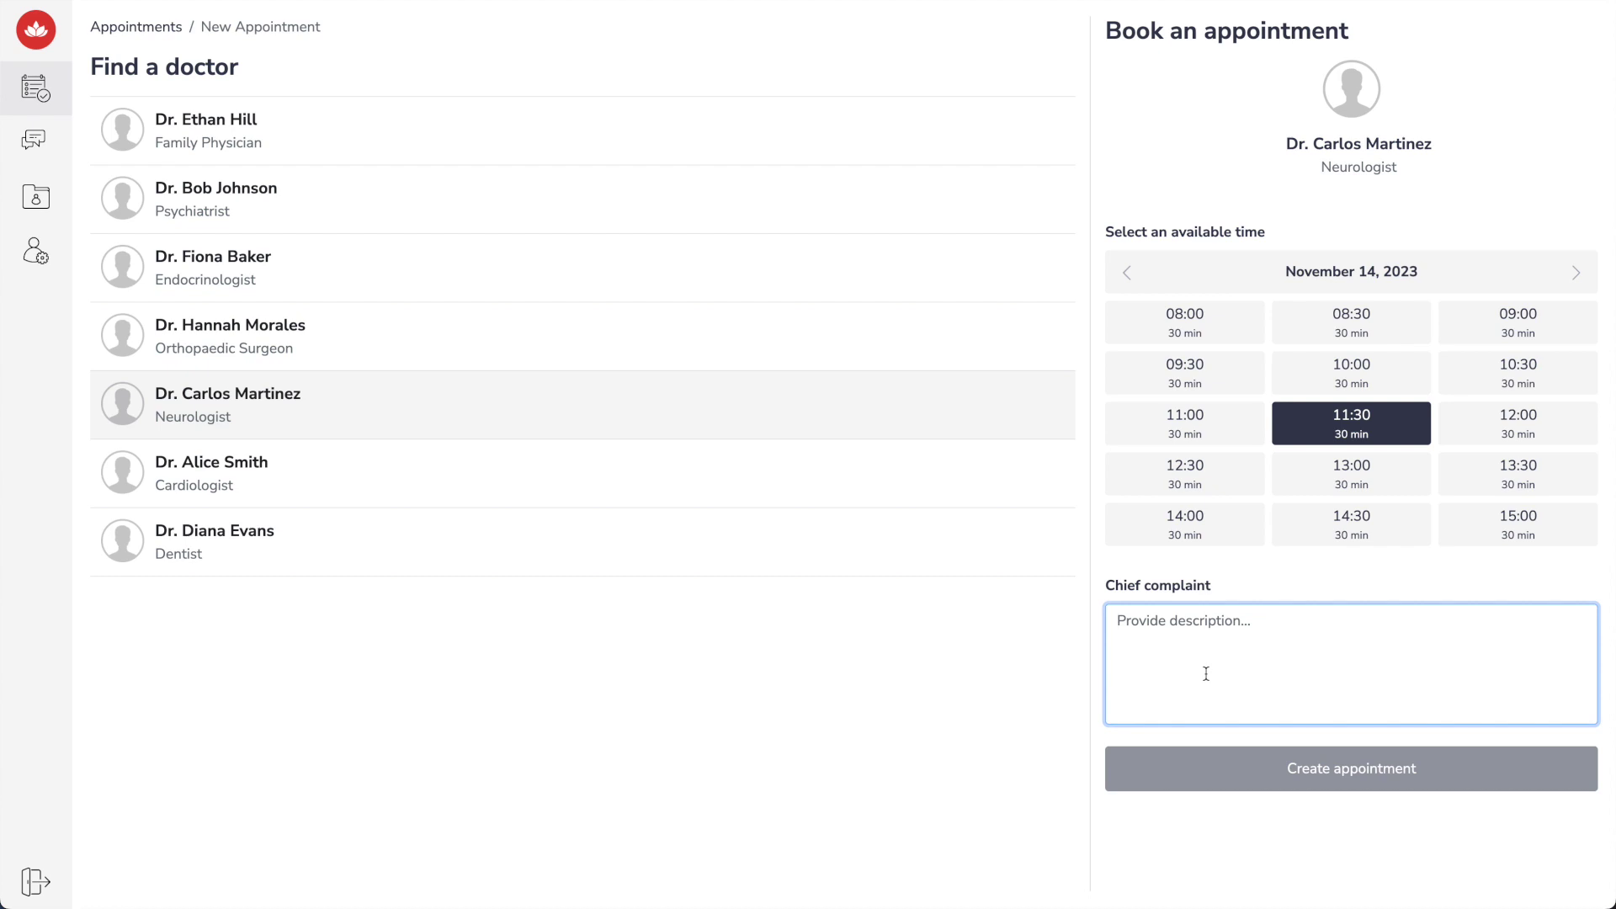
pyautogui.write('Doctor')
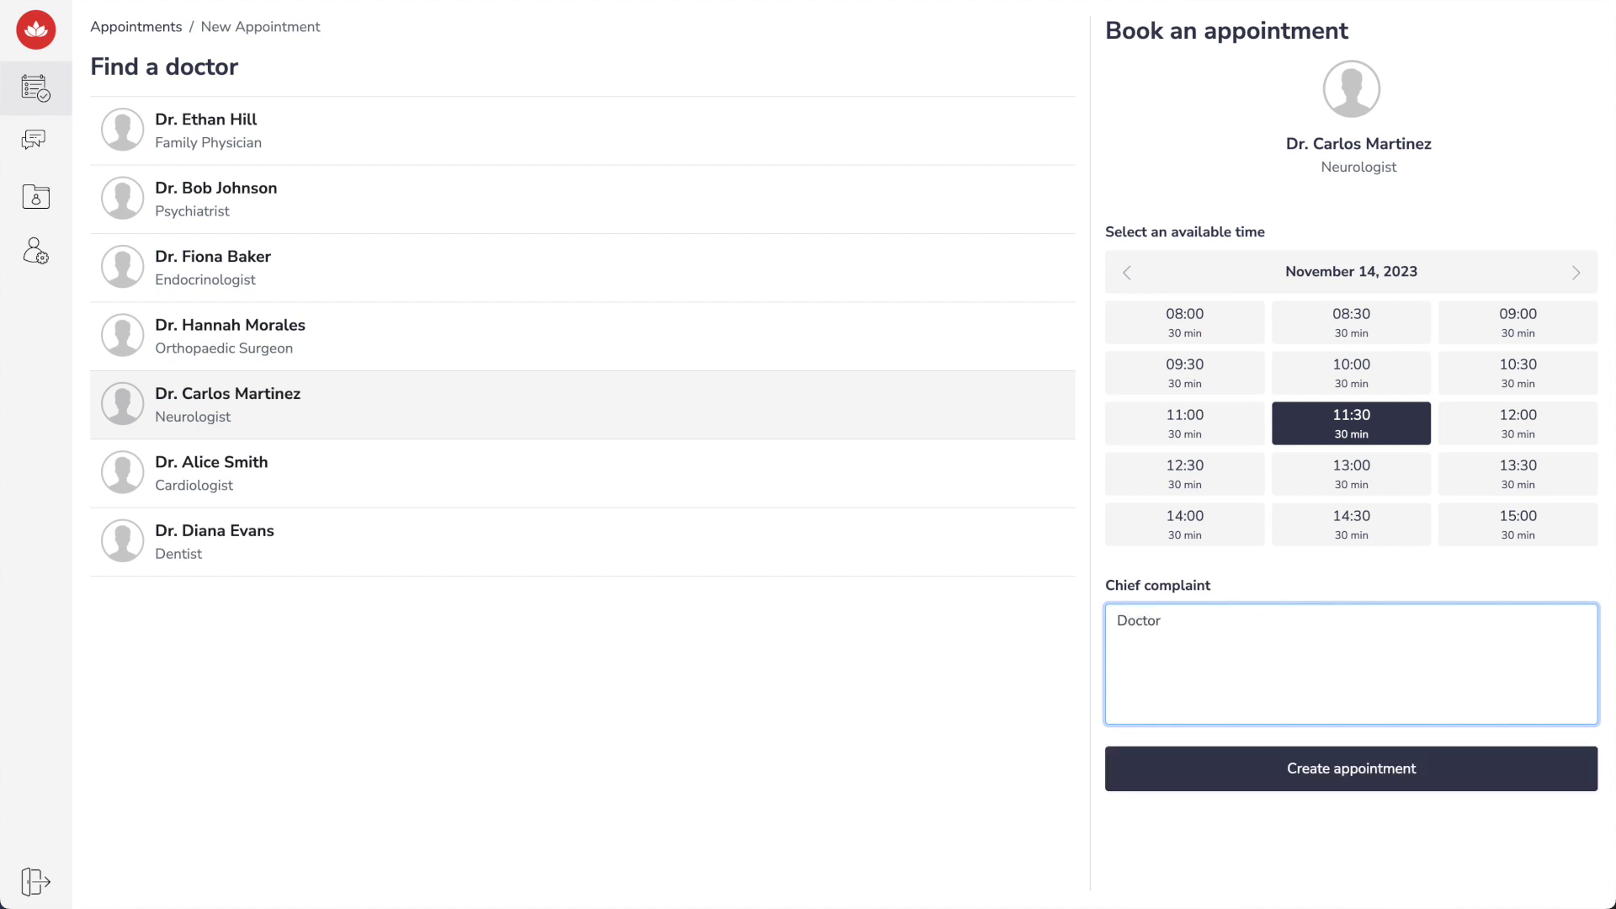
pyautogui.write(", for the past few weeks, I've been struggling with some recurring headaches, and they're starting to interfere with my daily life. The pain is usually around my temples and sometimes it feels like a tight band around my head. It tends to be a dull, persistent ache, but there are days when it becomes quite sharp.")
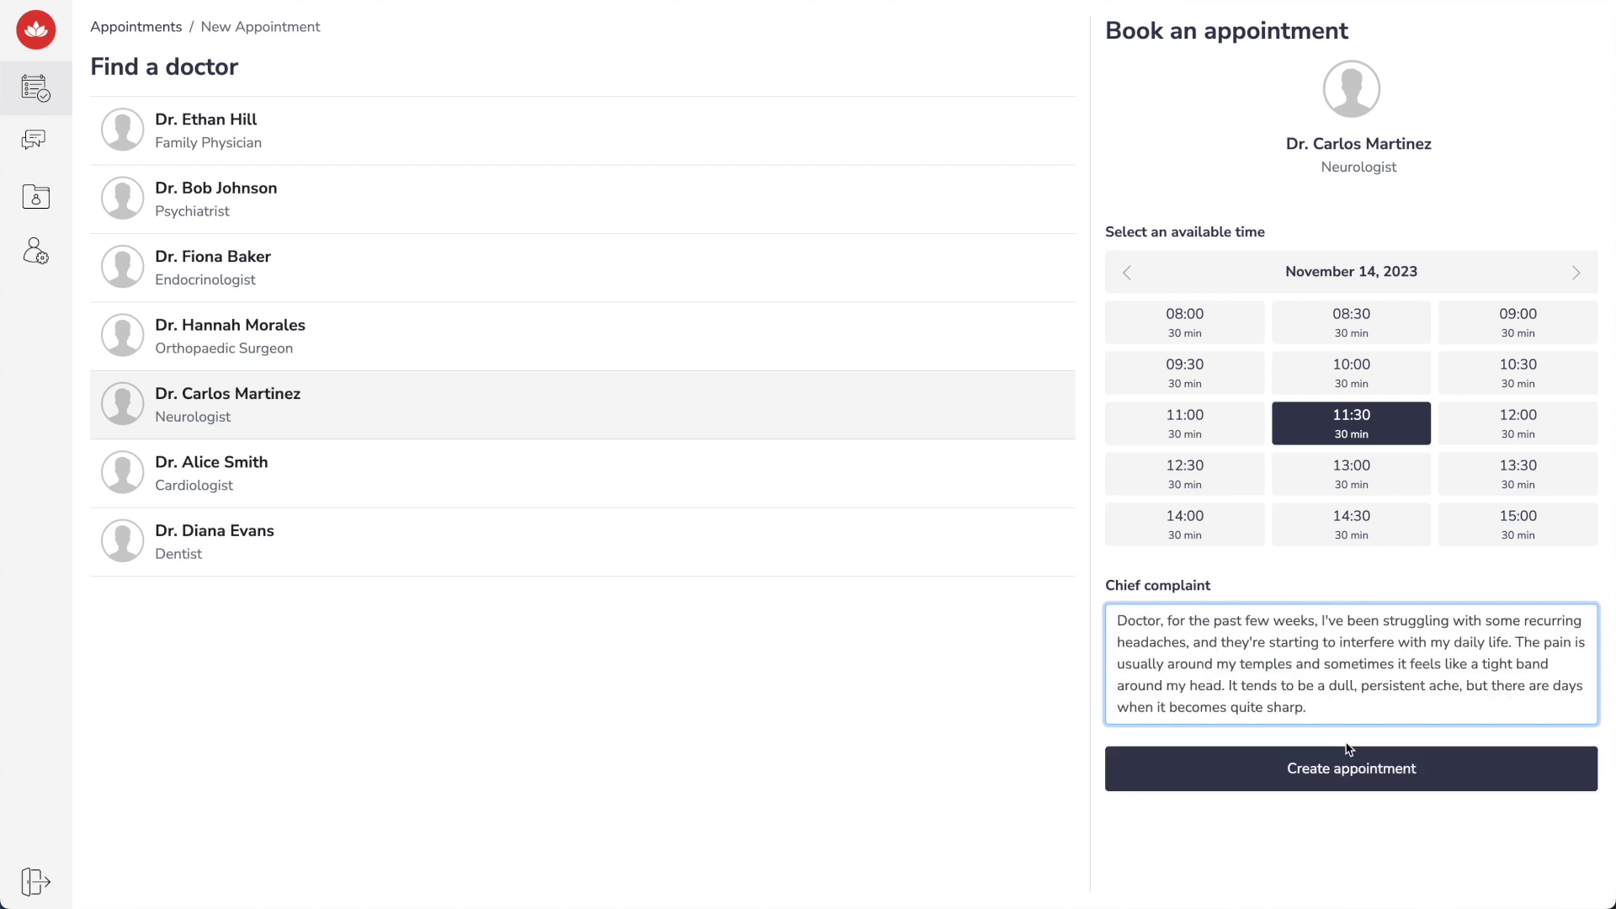
pyautogui.click(1350, 766)
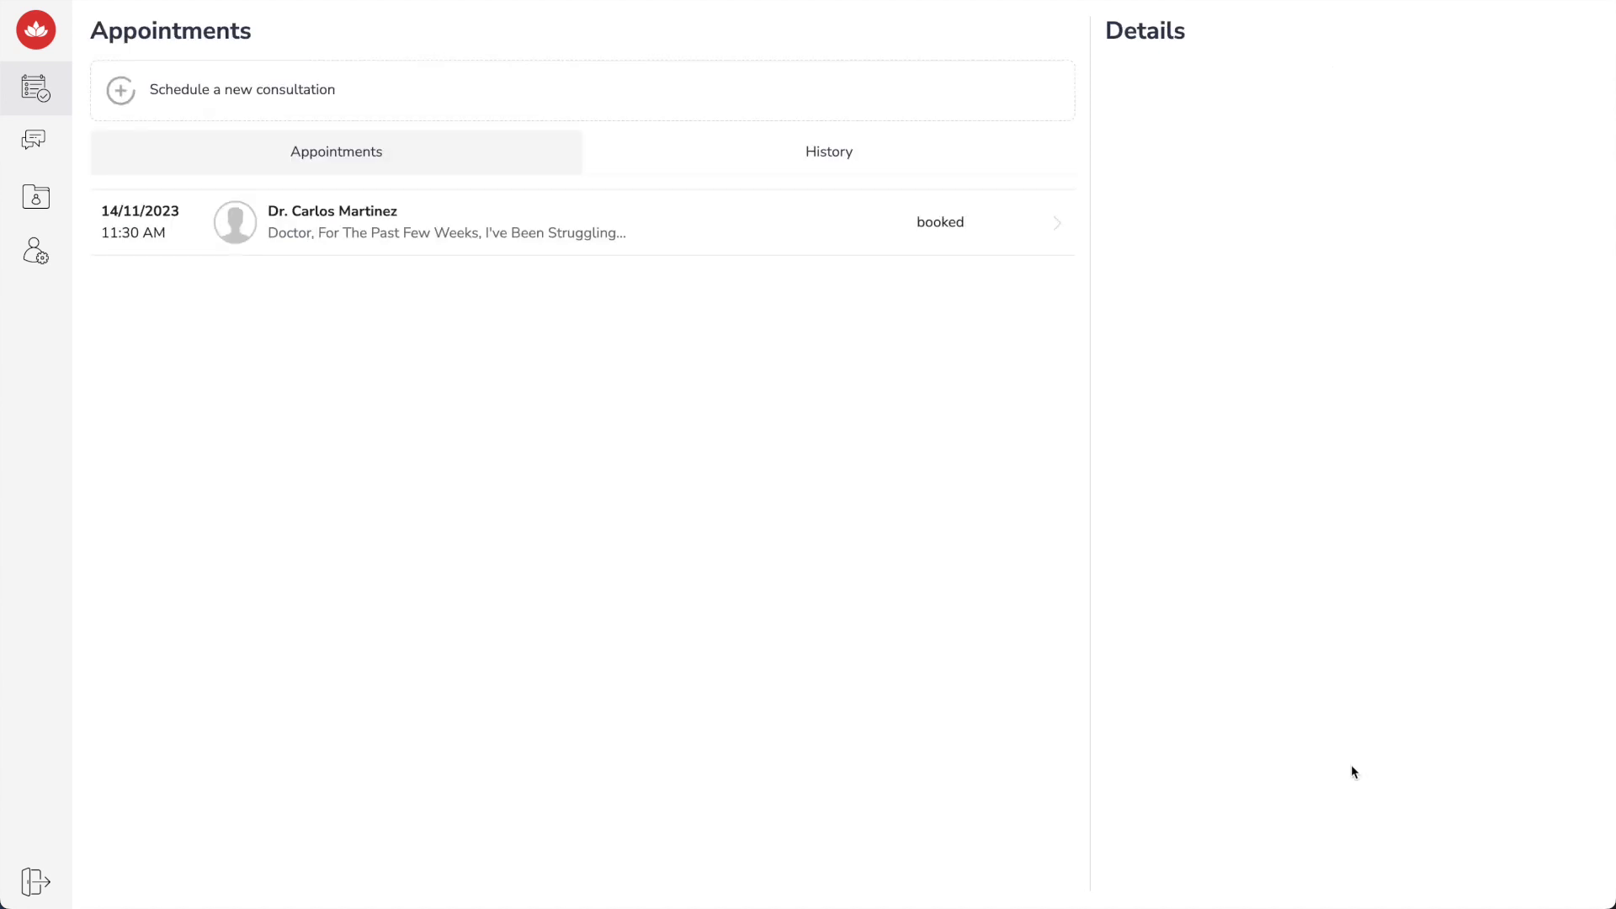
# Send 'Hello!' and 'I haven't tried any specific medications yet' in the appointment chat
pyautogui.click(624, 233)
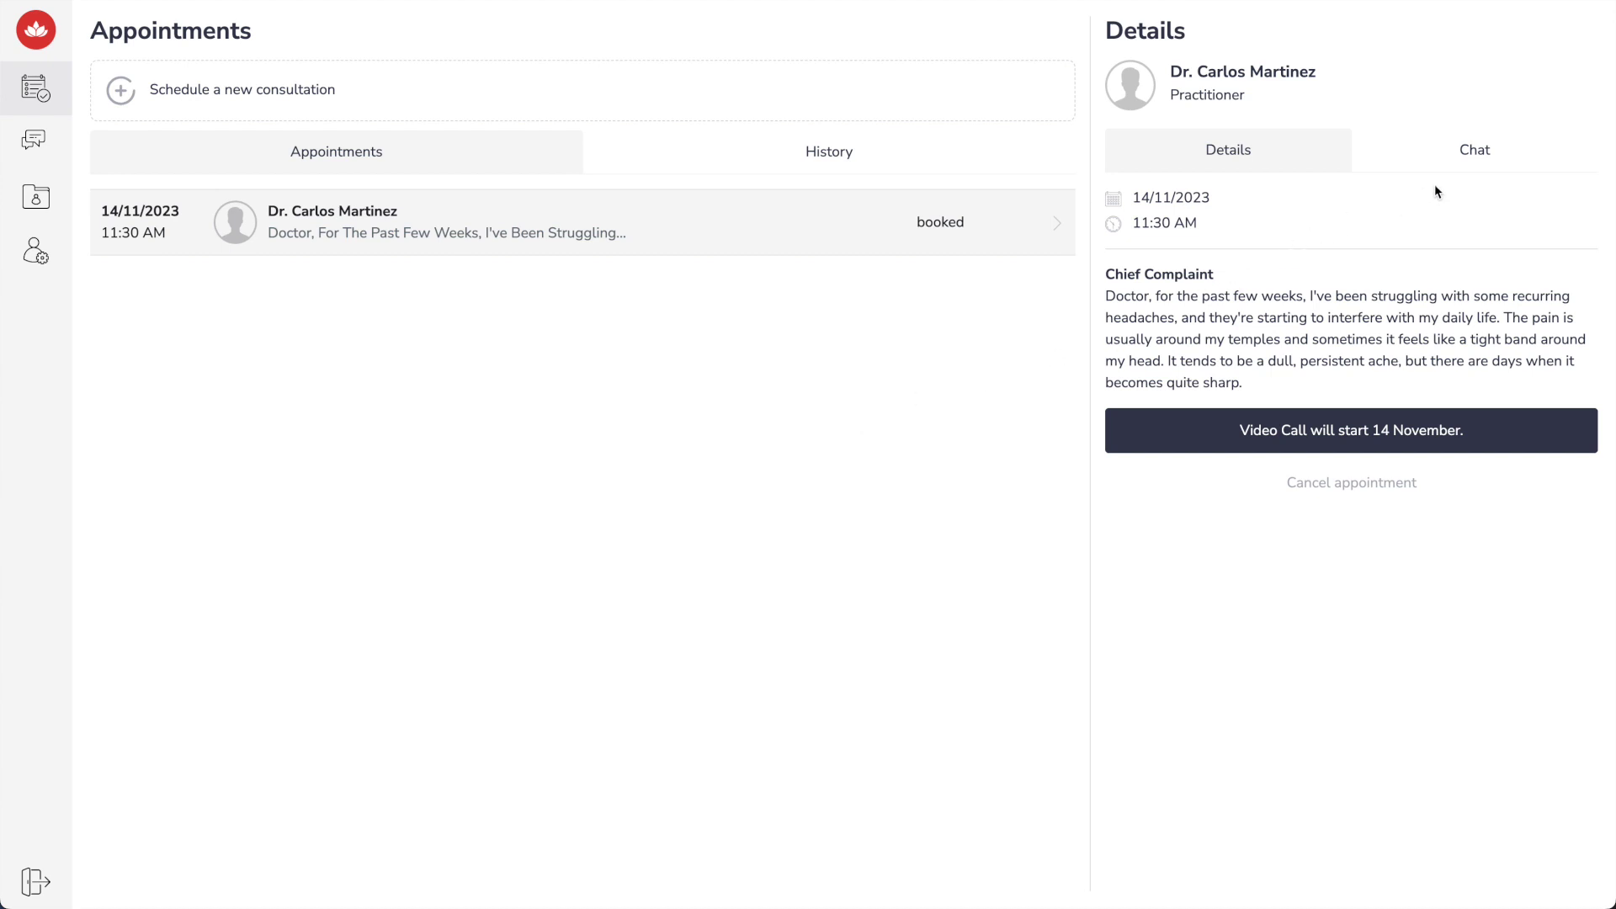
pyautogui.click(1490, 166)
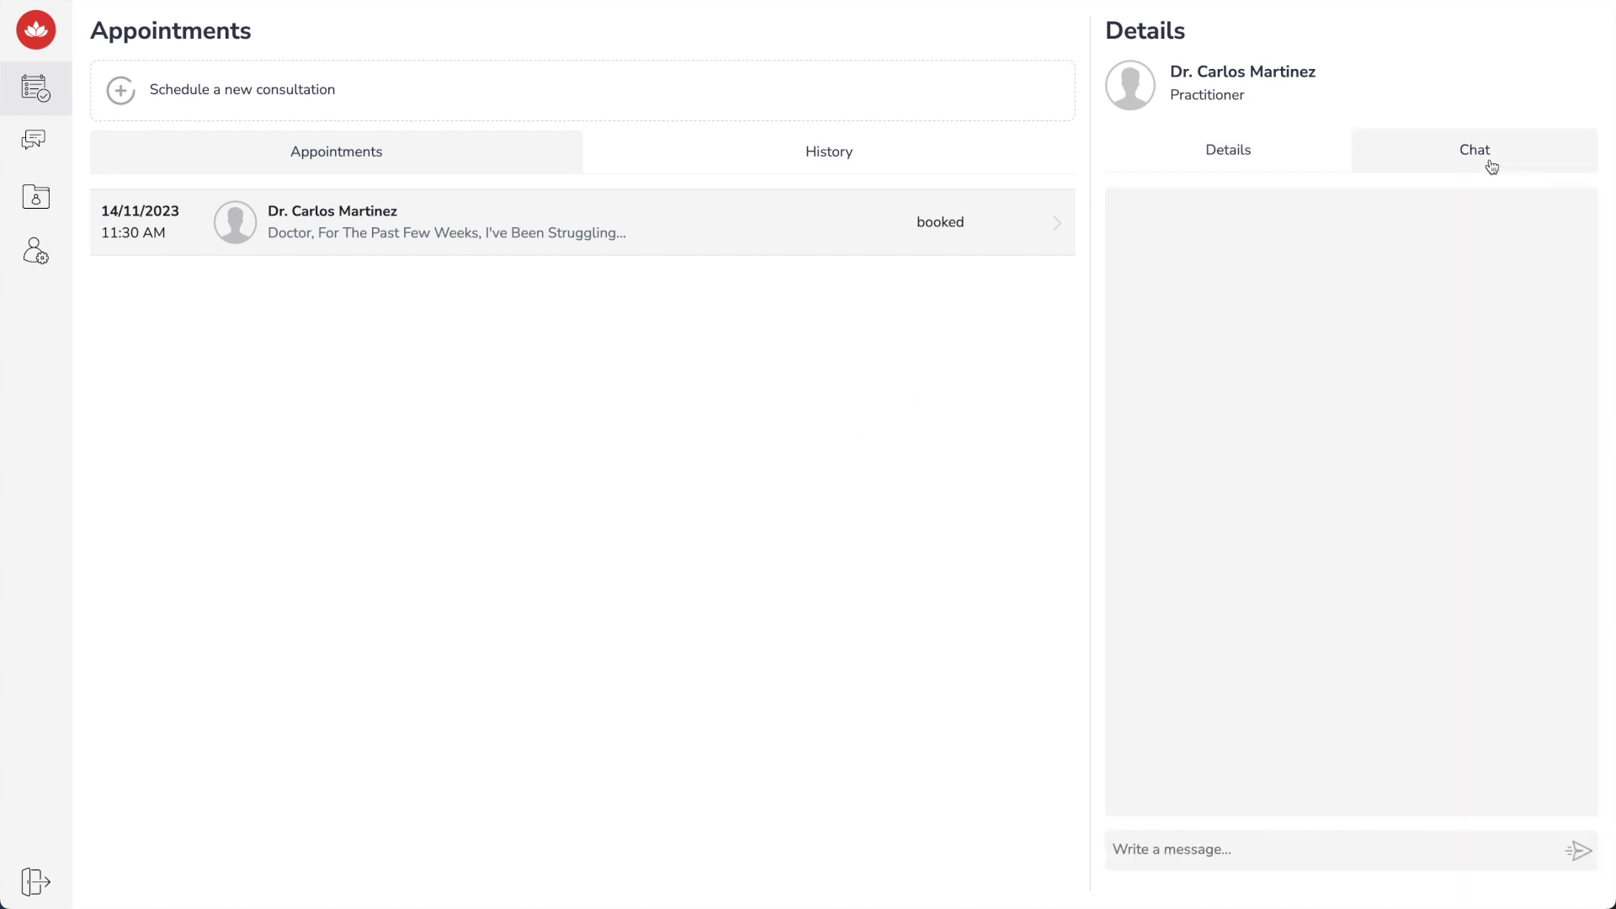
pyautogui.click(1245, 853)
pyautogui.write('Hello!')
pyautogui.press('Return')
pyautogui.write("I haven't tried any specific medications yet")
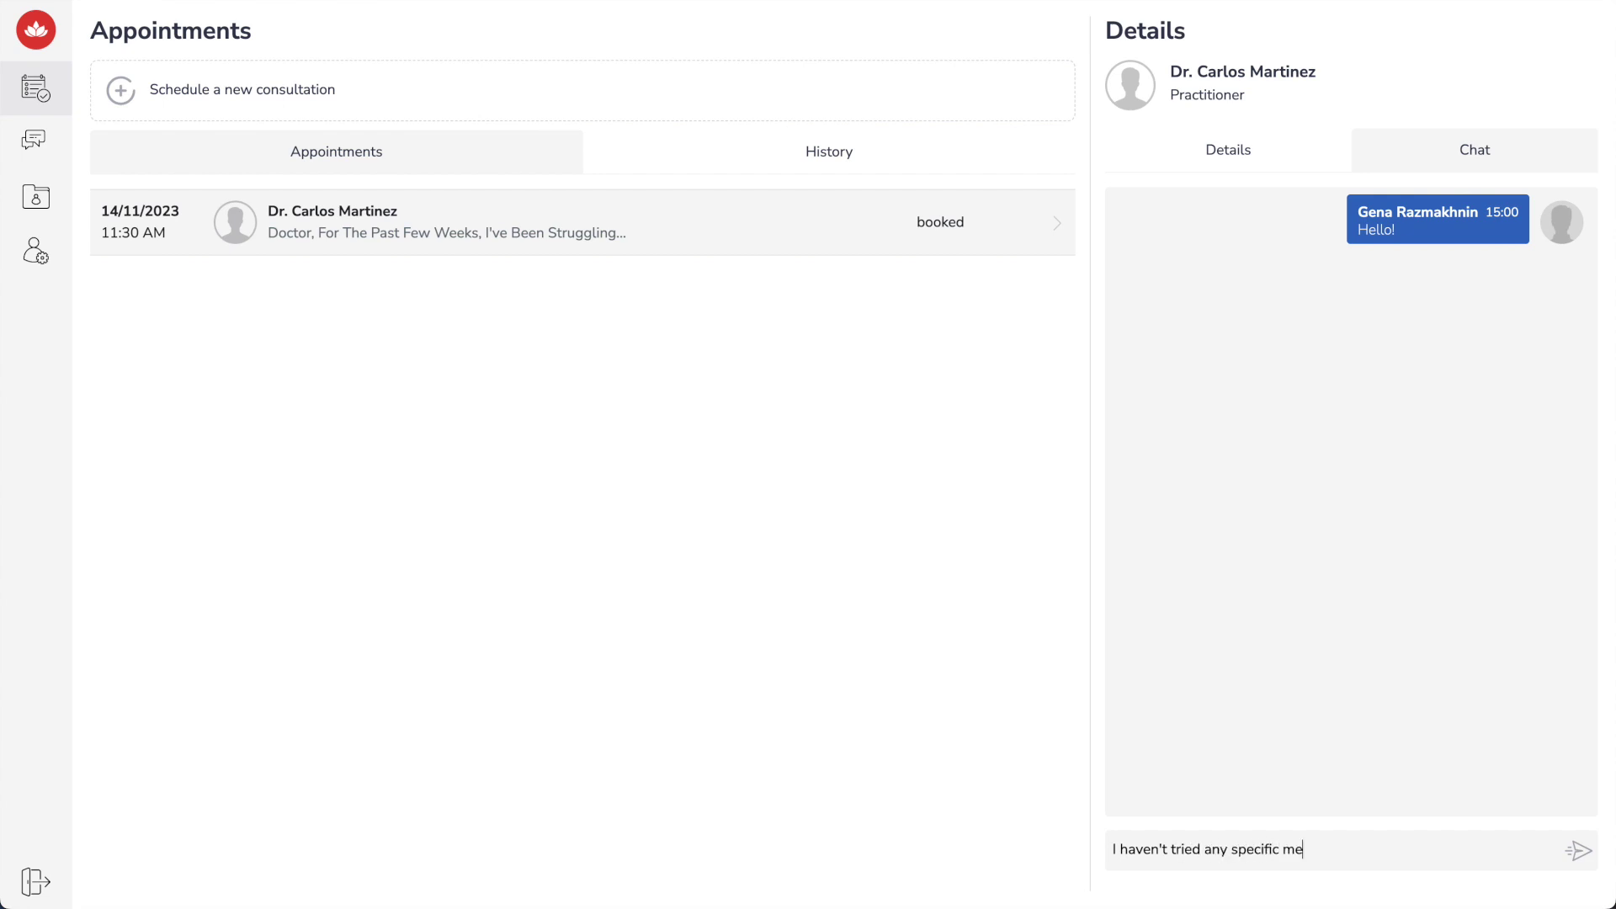
pyautogui.press('Return')
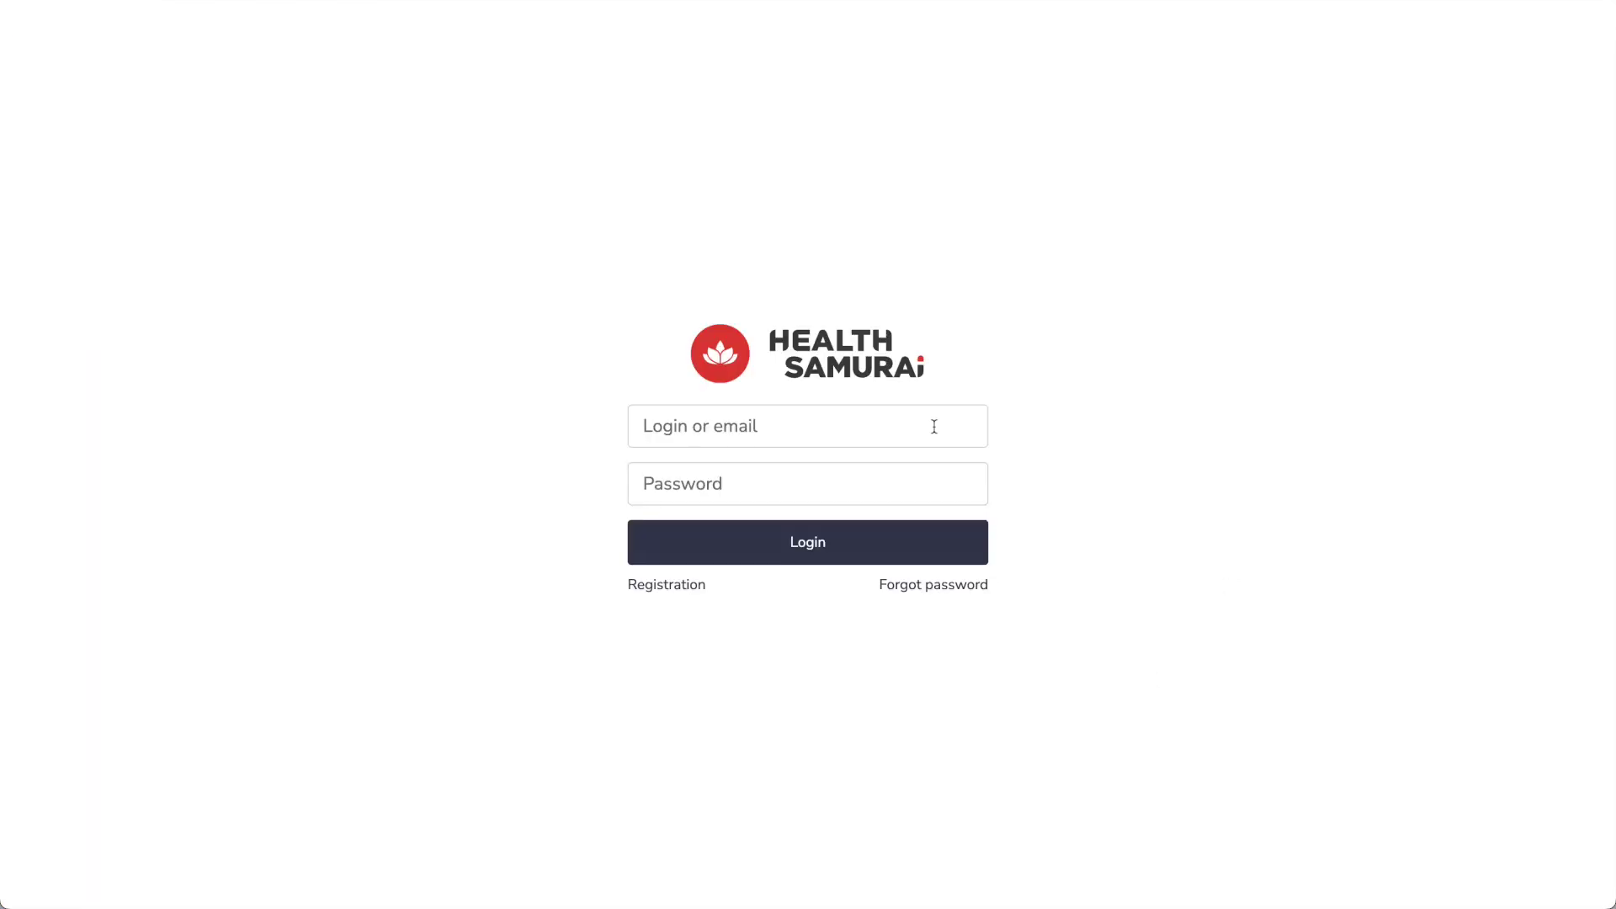
# Log in to the practitioner account with its email and password
pyautogui.click(934, 427)
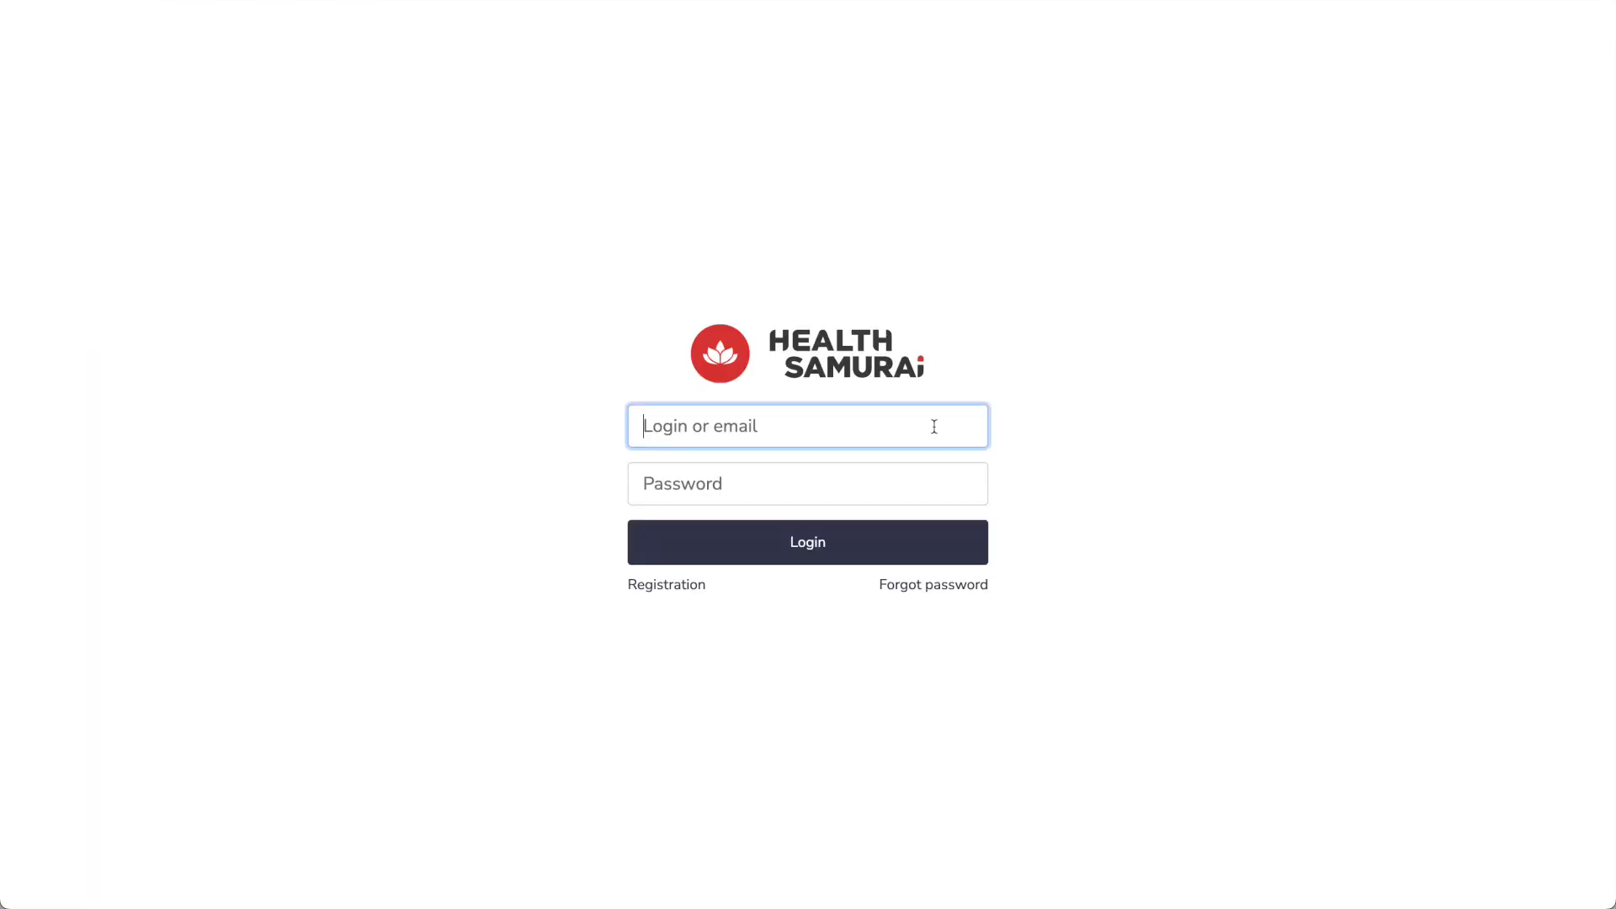
pyautogui.write('carlos.martinez@example.com')
pyautogui.click(924, 472)
pyautogui.write('passw')
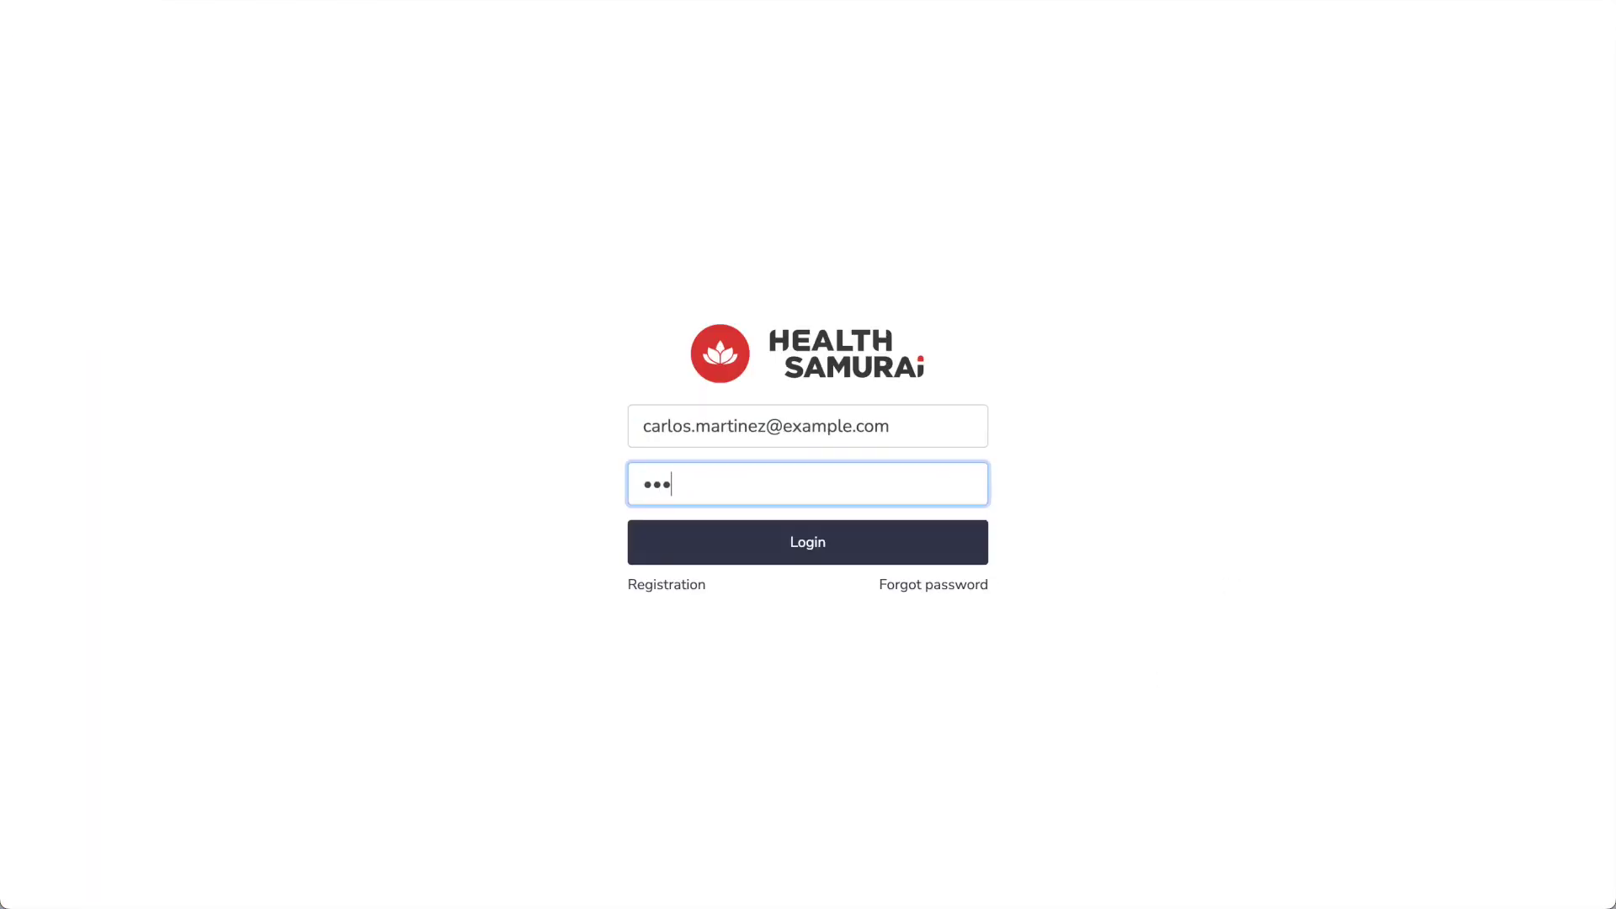
pyautogui.press('Return')
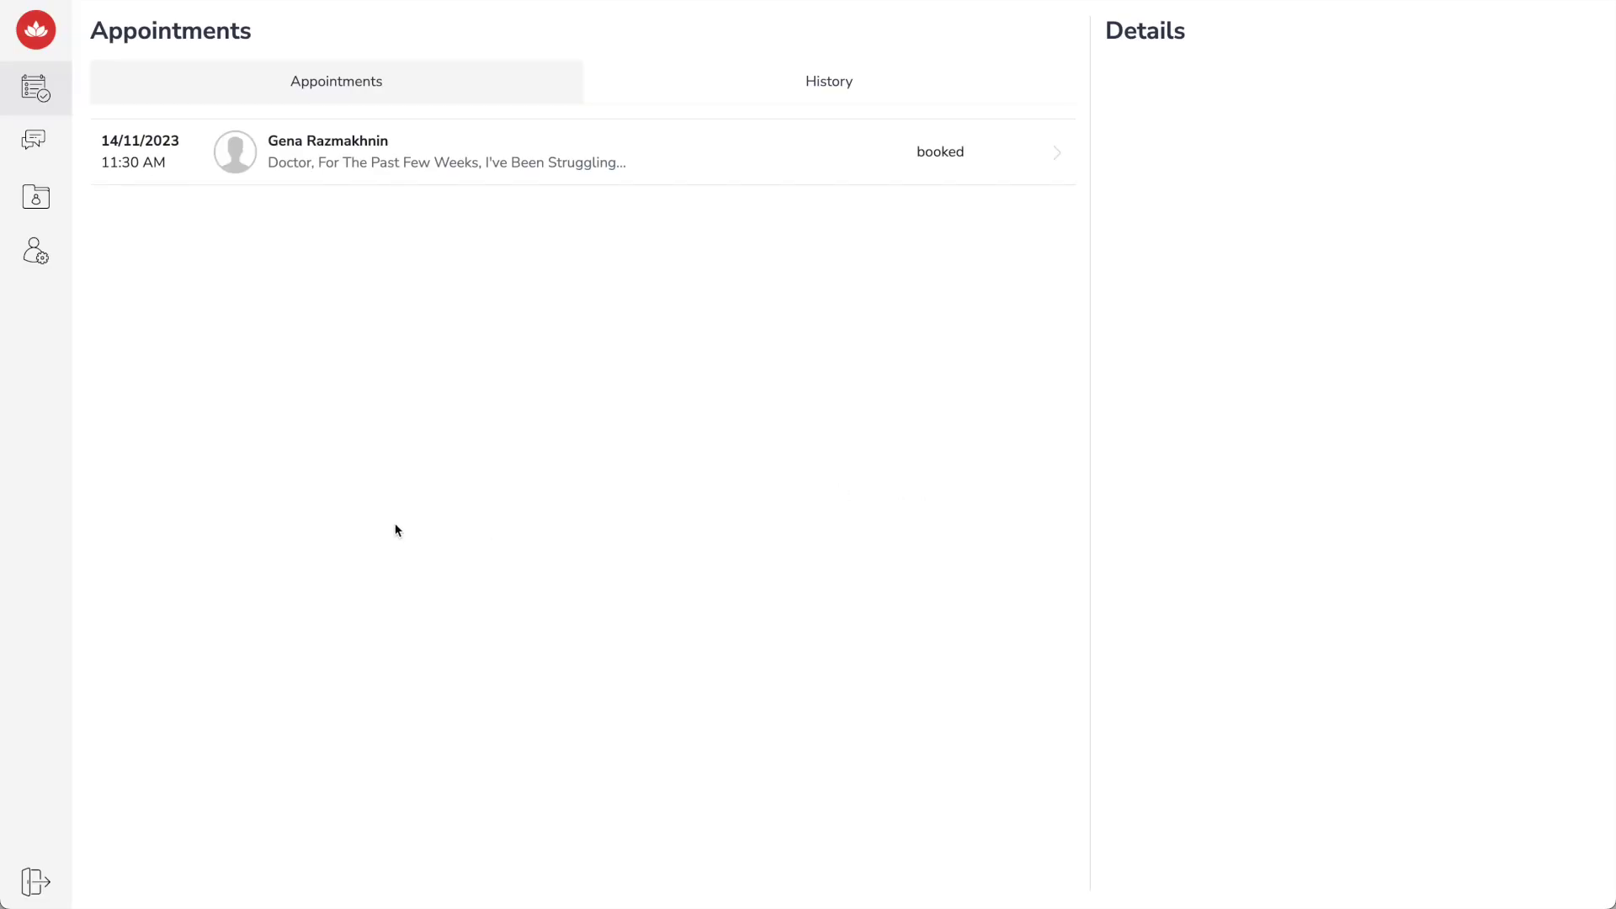
# Add a 13:00–17:00 availability slot with 30-minute duration for Monday, Tuesday and Wednesday
pyautogui.click(62, 271)
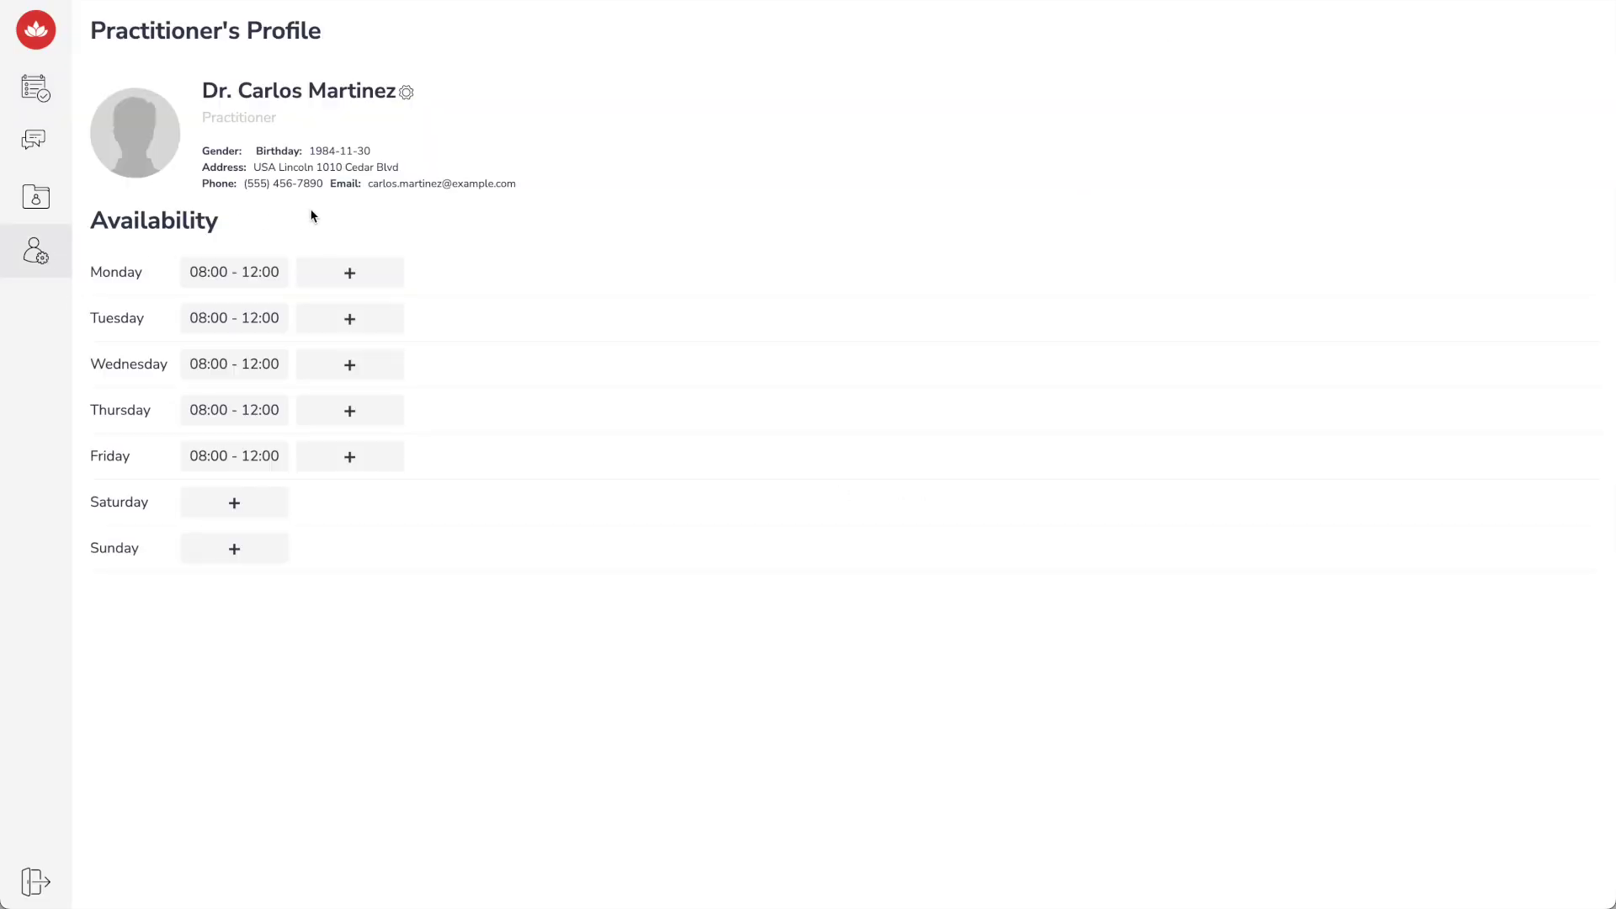
pyautogui.click(355, 266)
pyautogui.click(691, 419)
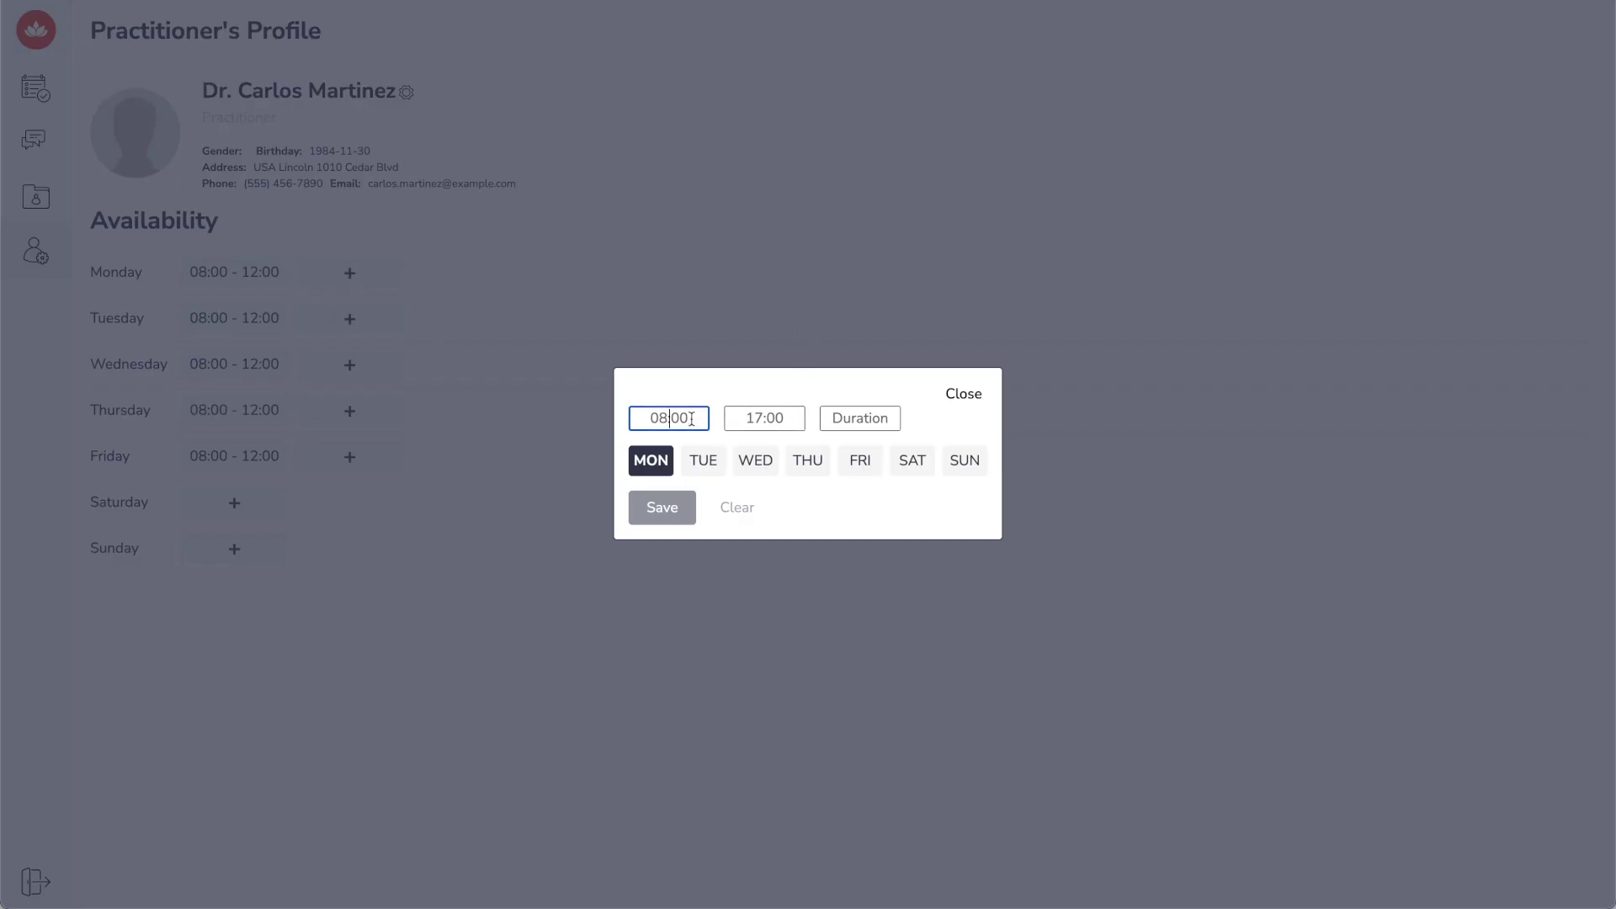
pyautogui.hotkey('ctrl', 'a')
pyautogui.write('13:00')
pyautogui.click(764, 418)
pyautogui.hotkey('ctrl', 'a')
pyautogui.write('1')
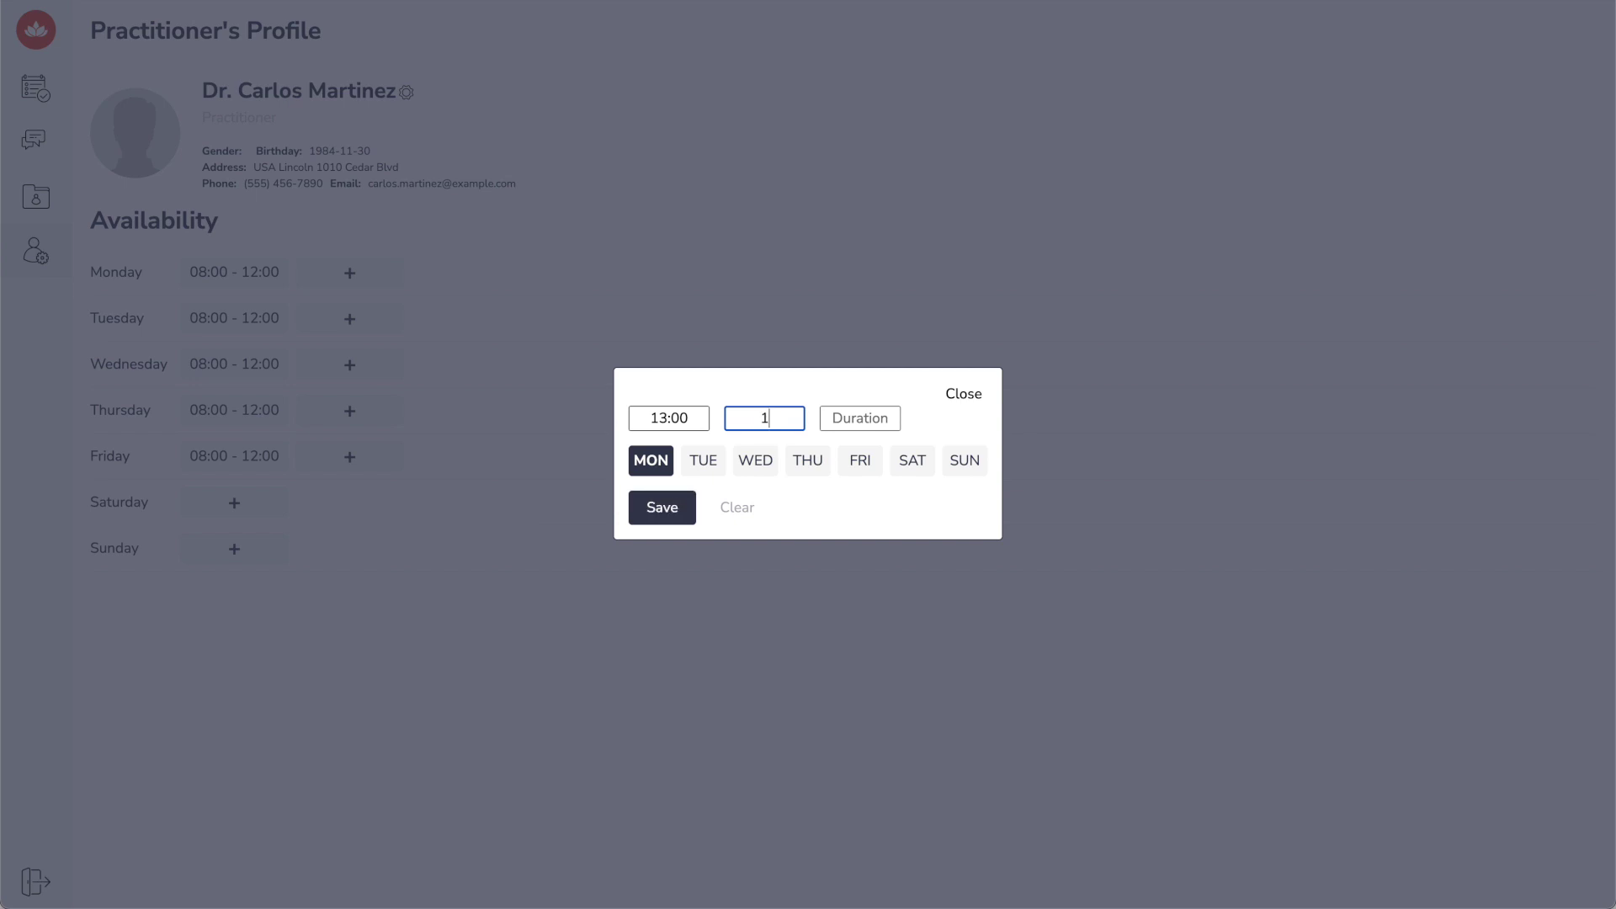
pyautogui.write('7:00')
pyautogui.press('Tab')
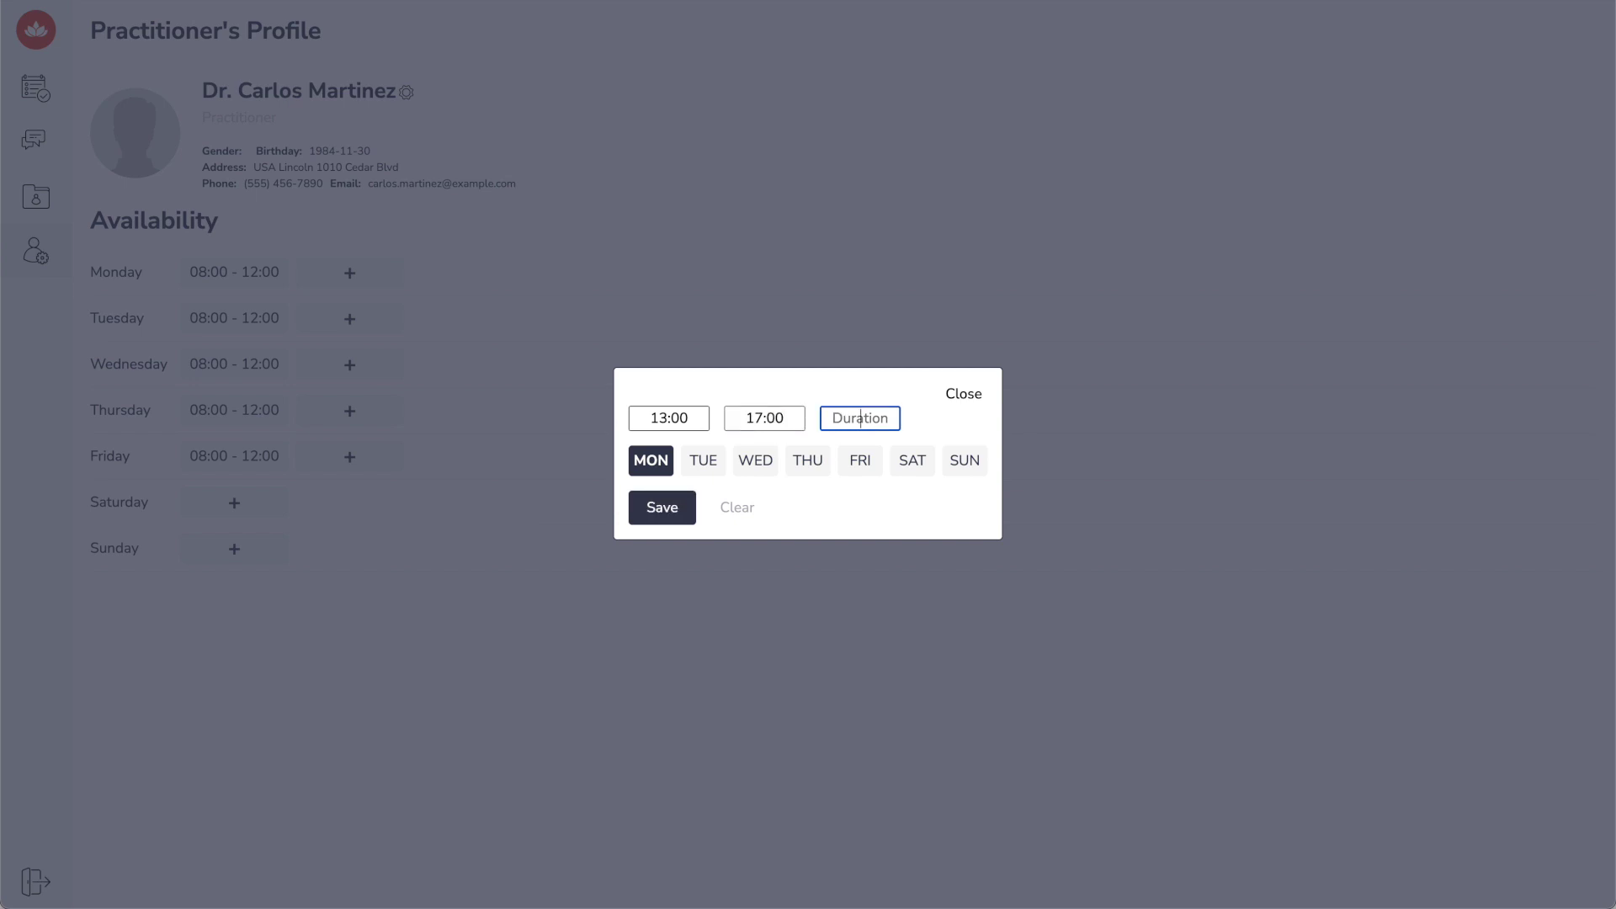
pyautogui.write('30')
pyautogui.click(699, 473)
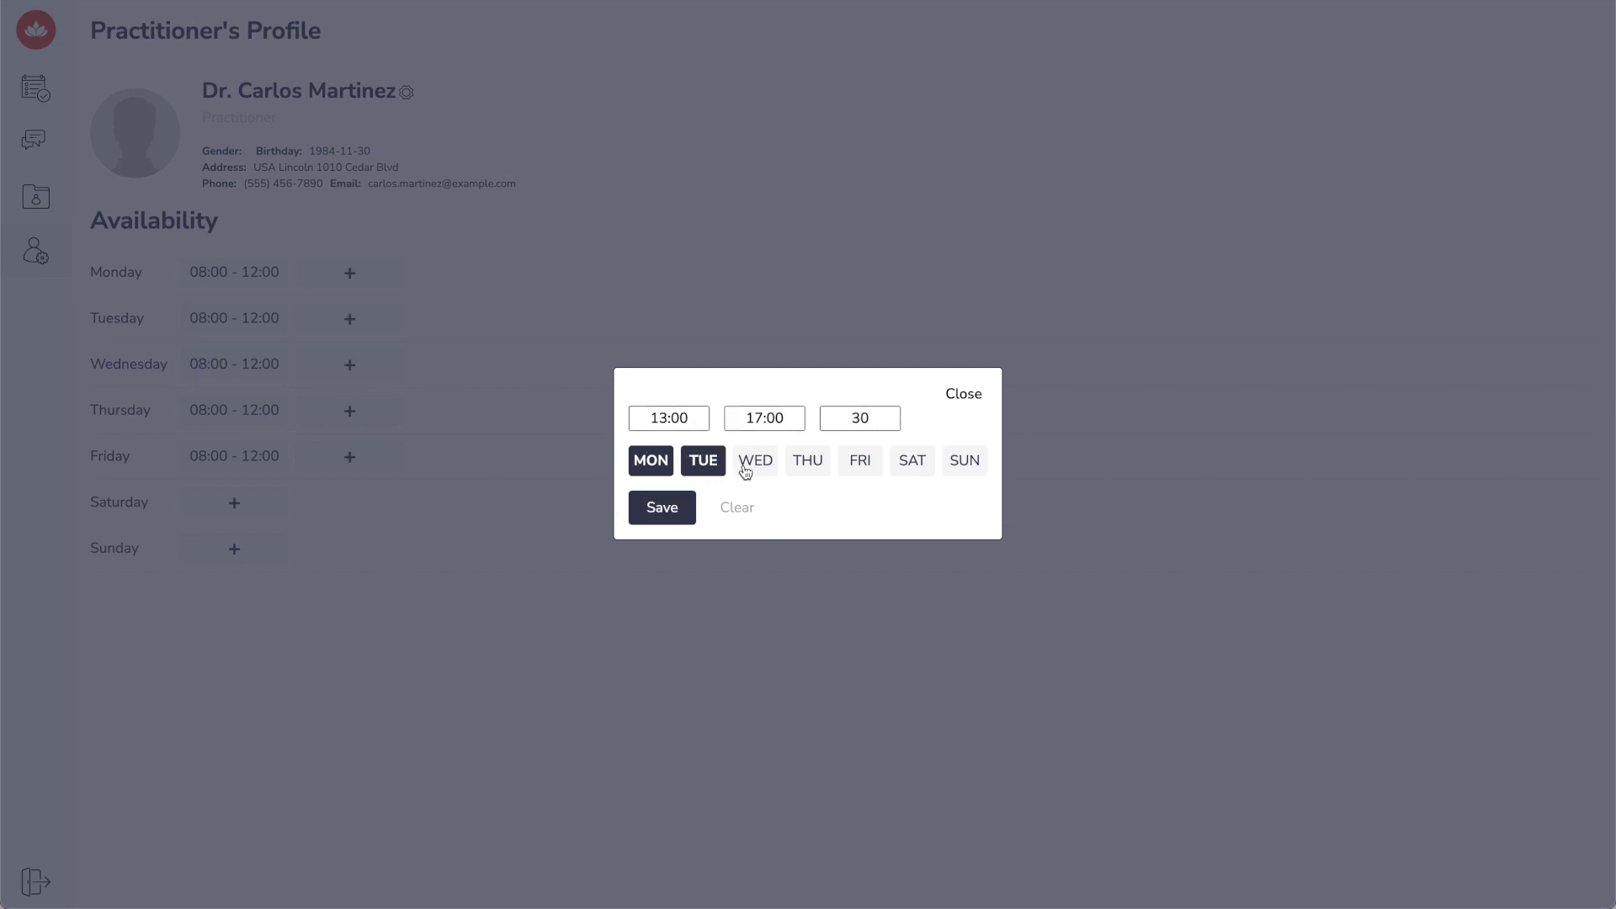
pyautogui.click(740, 476)
pyautogui.click(664, 510)
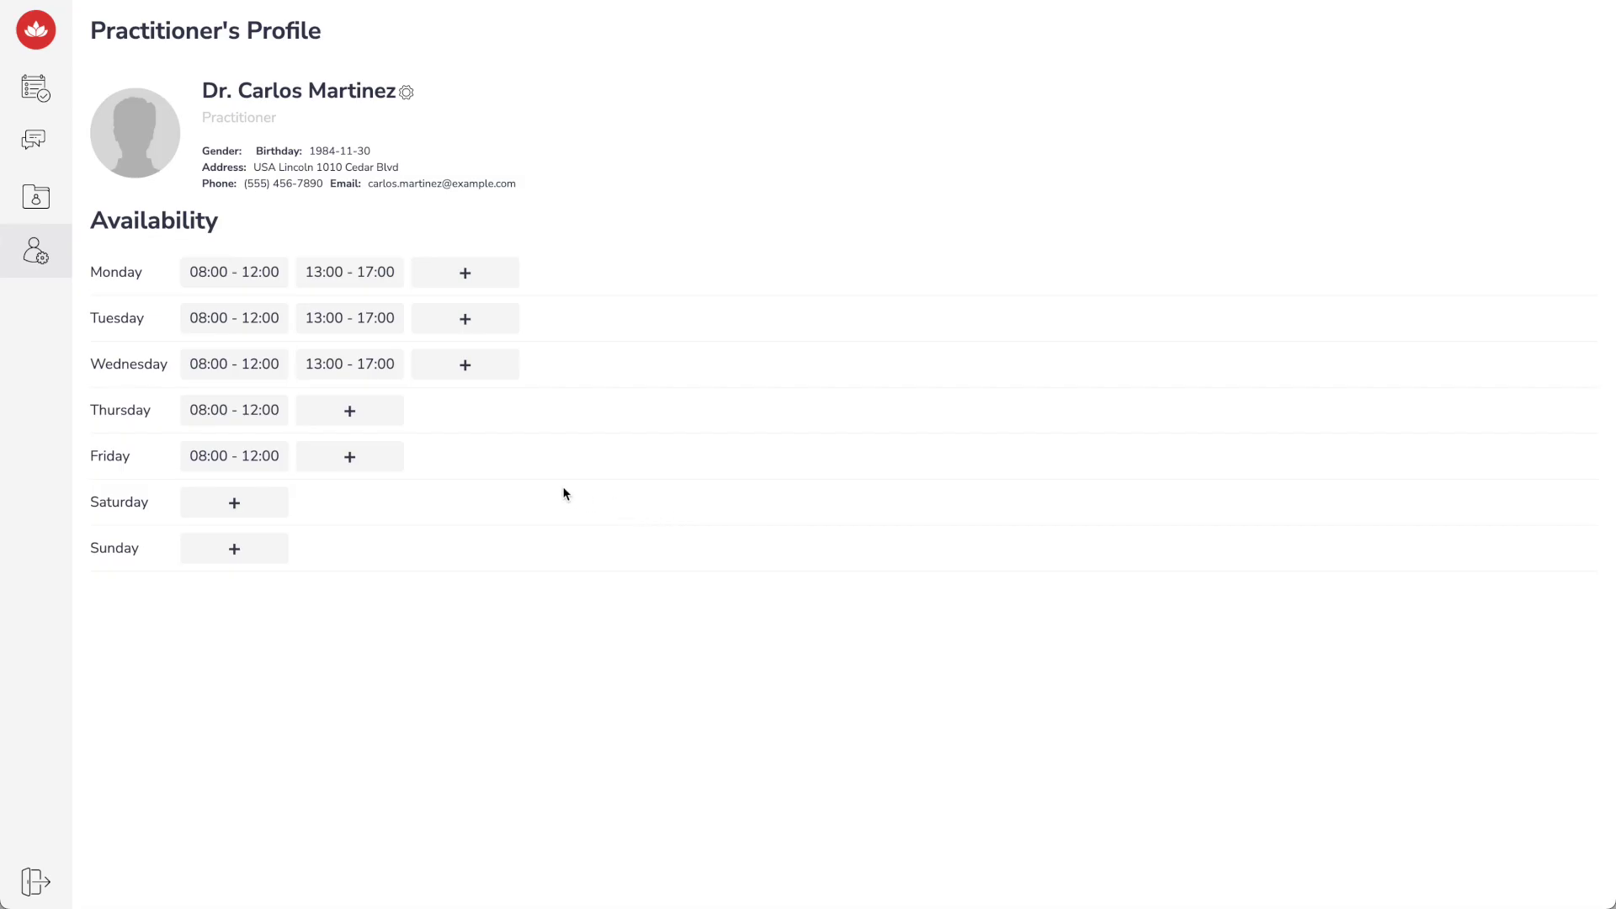
# Message the patient 'I have to ask you several questions before the appointment, are you available?'
pyautogui.click(47, 105)
pyautogui.click(951, 165)
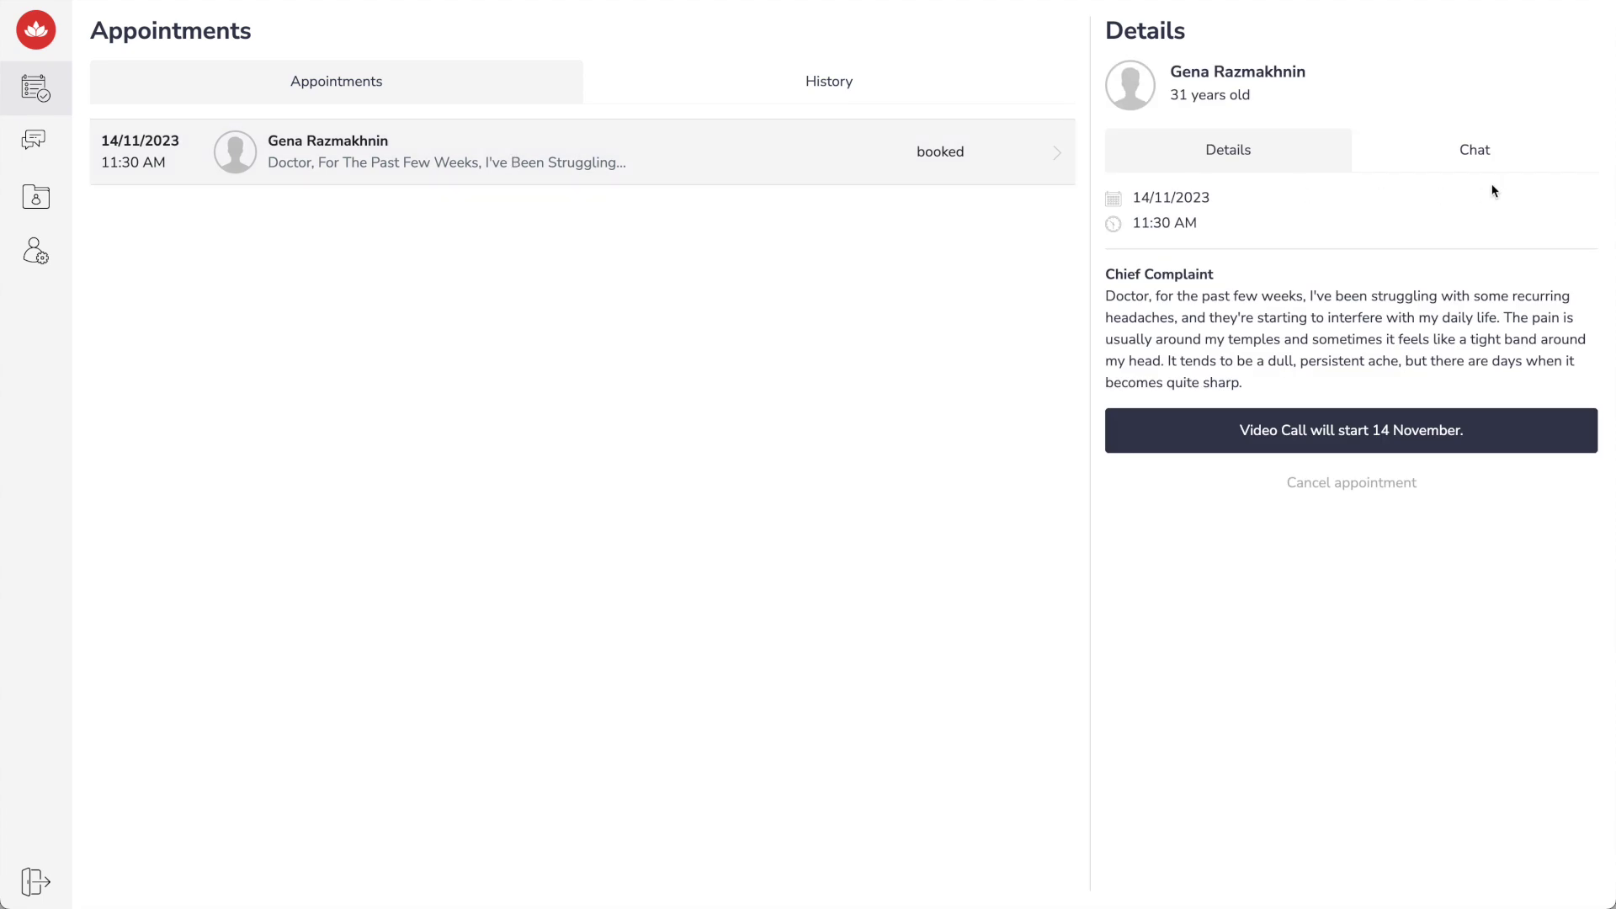
pyautogui.click(1483, 160)
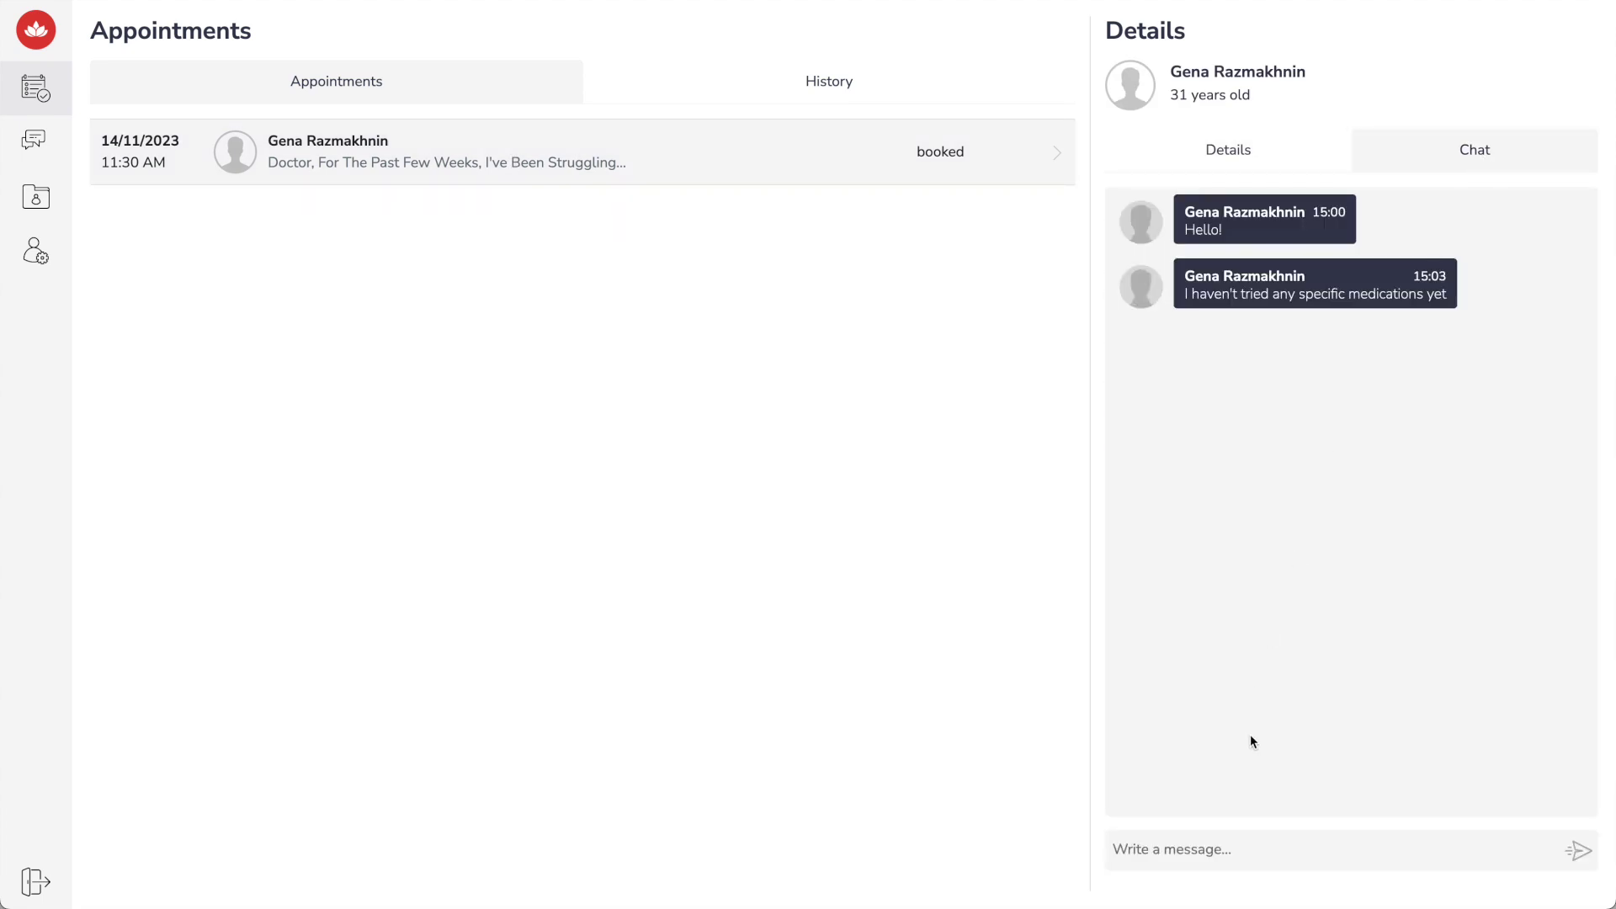
pyautogui.click(1231, 846)
pyautogui.write('I have to ask you several questi')
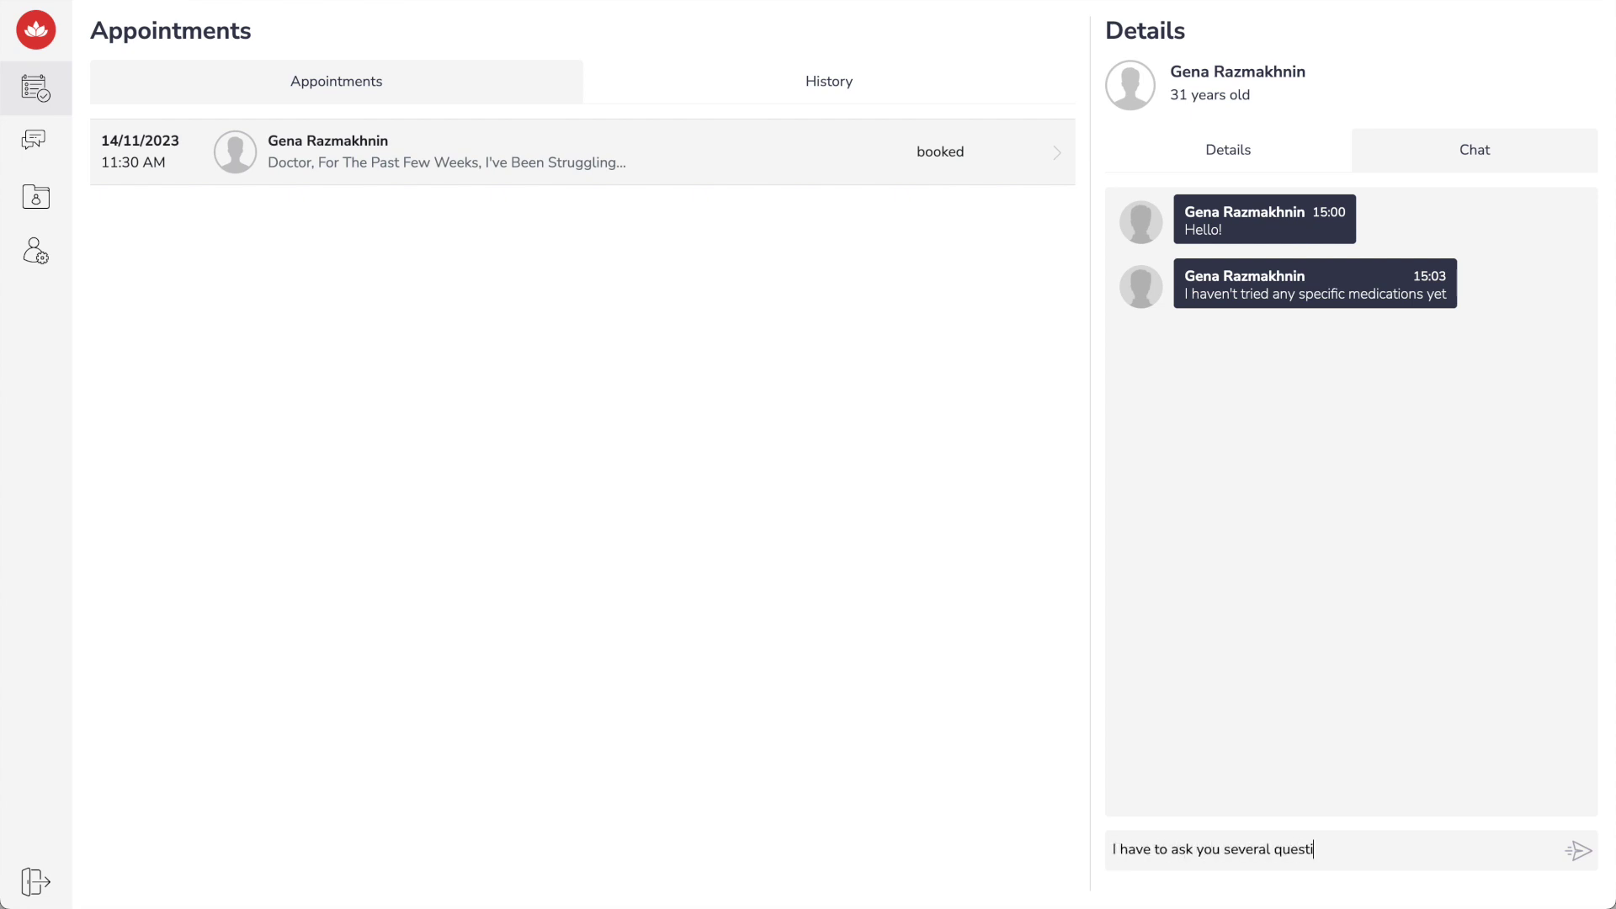
pyautogui.write('ons before the appointment,a')
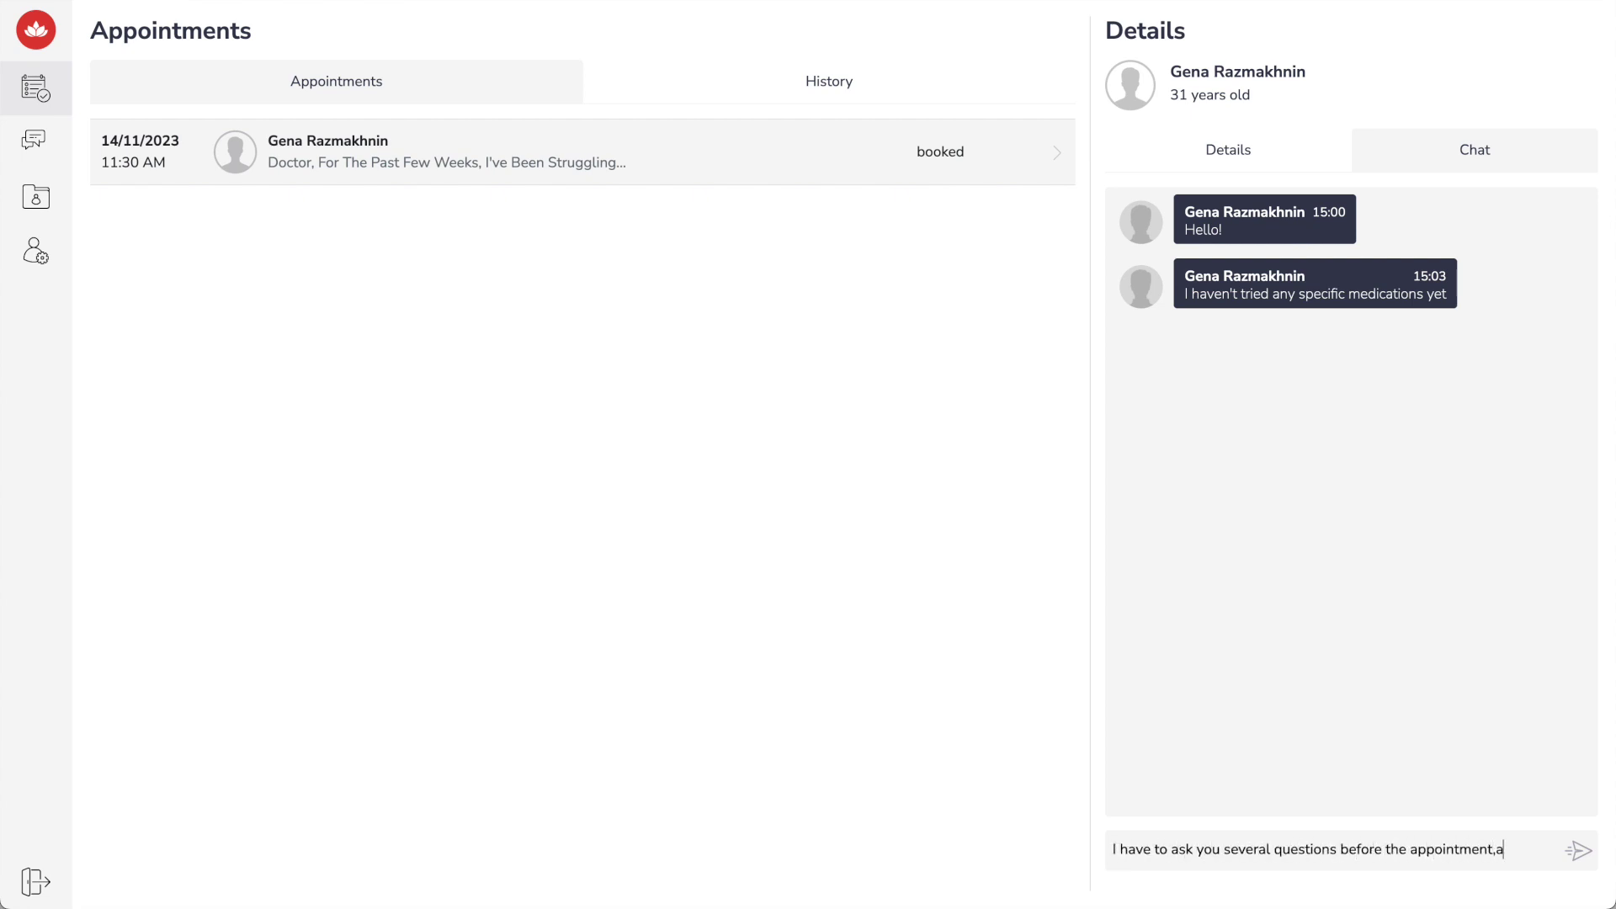
pyautogui.write('re you available?')
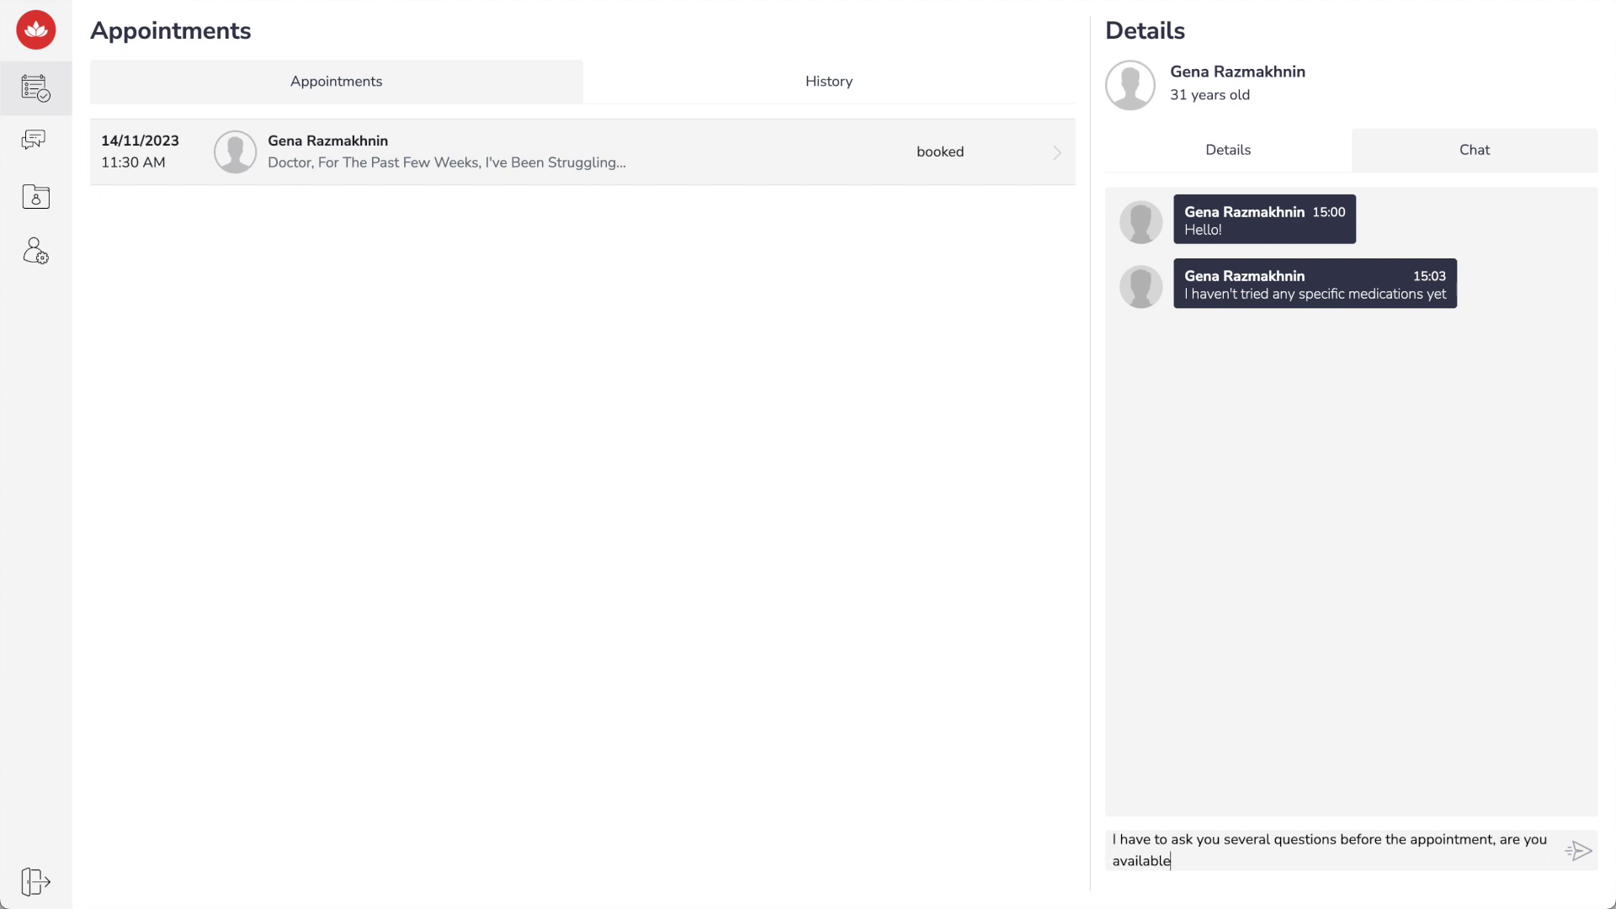
pyautogui.press('Return')
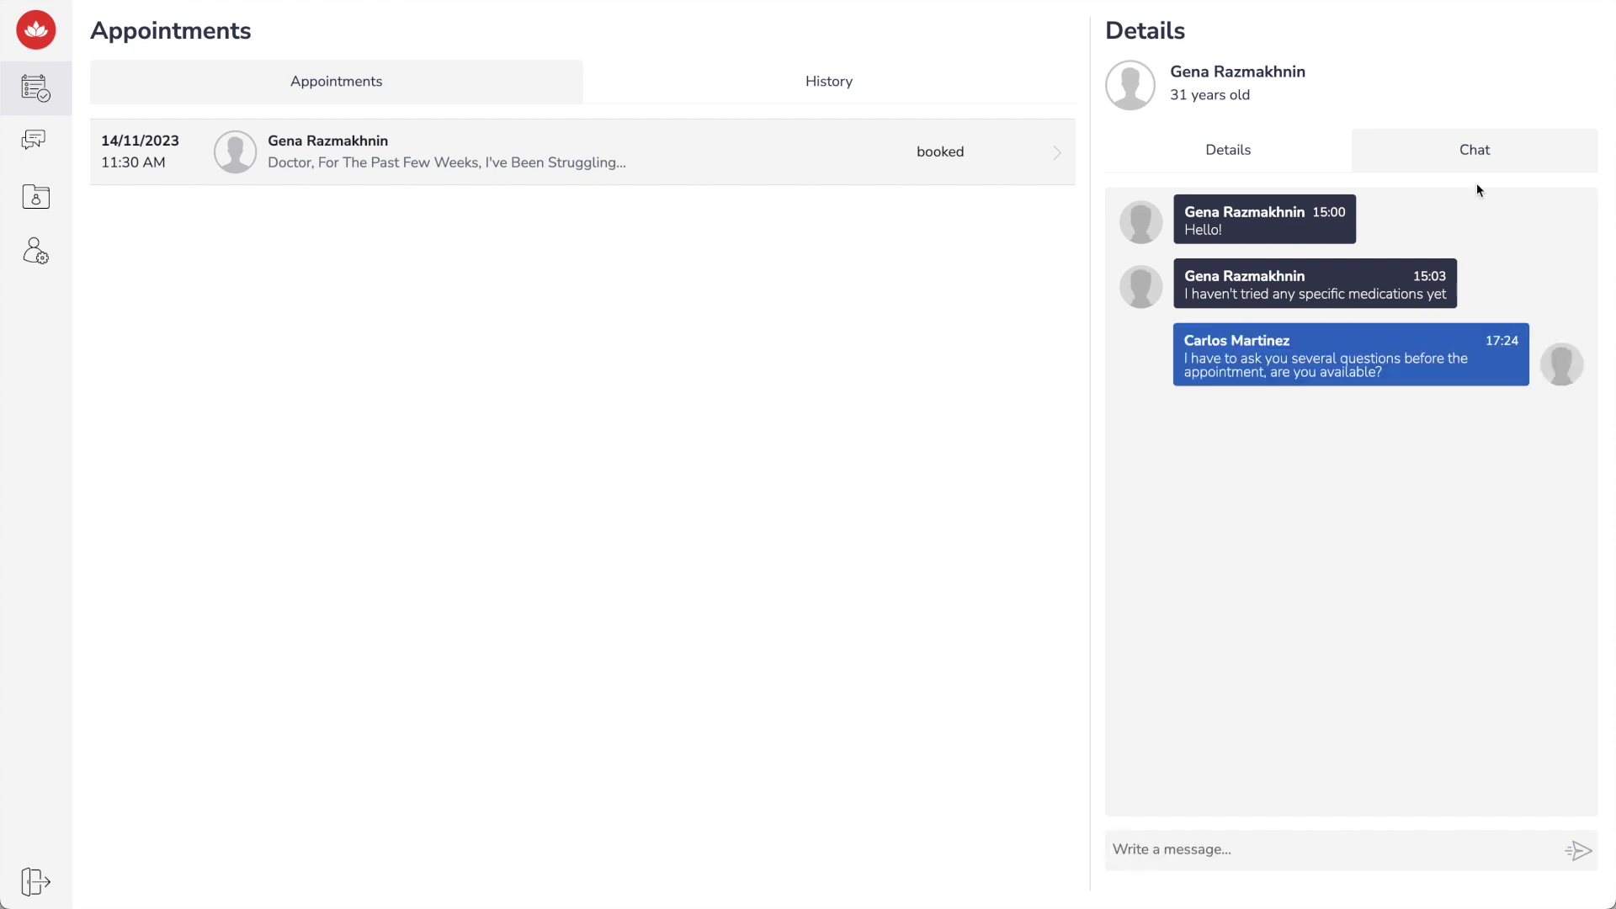
pyautogui.click(1262, 157)
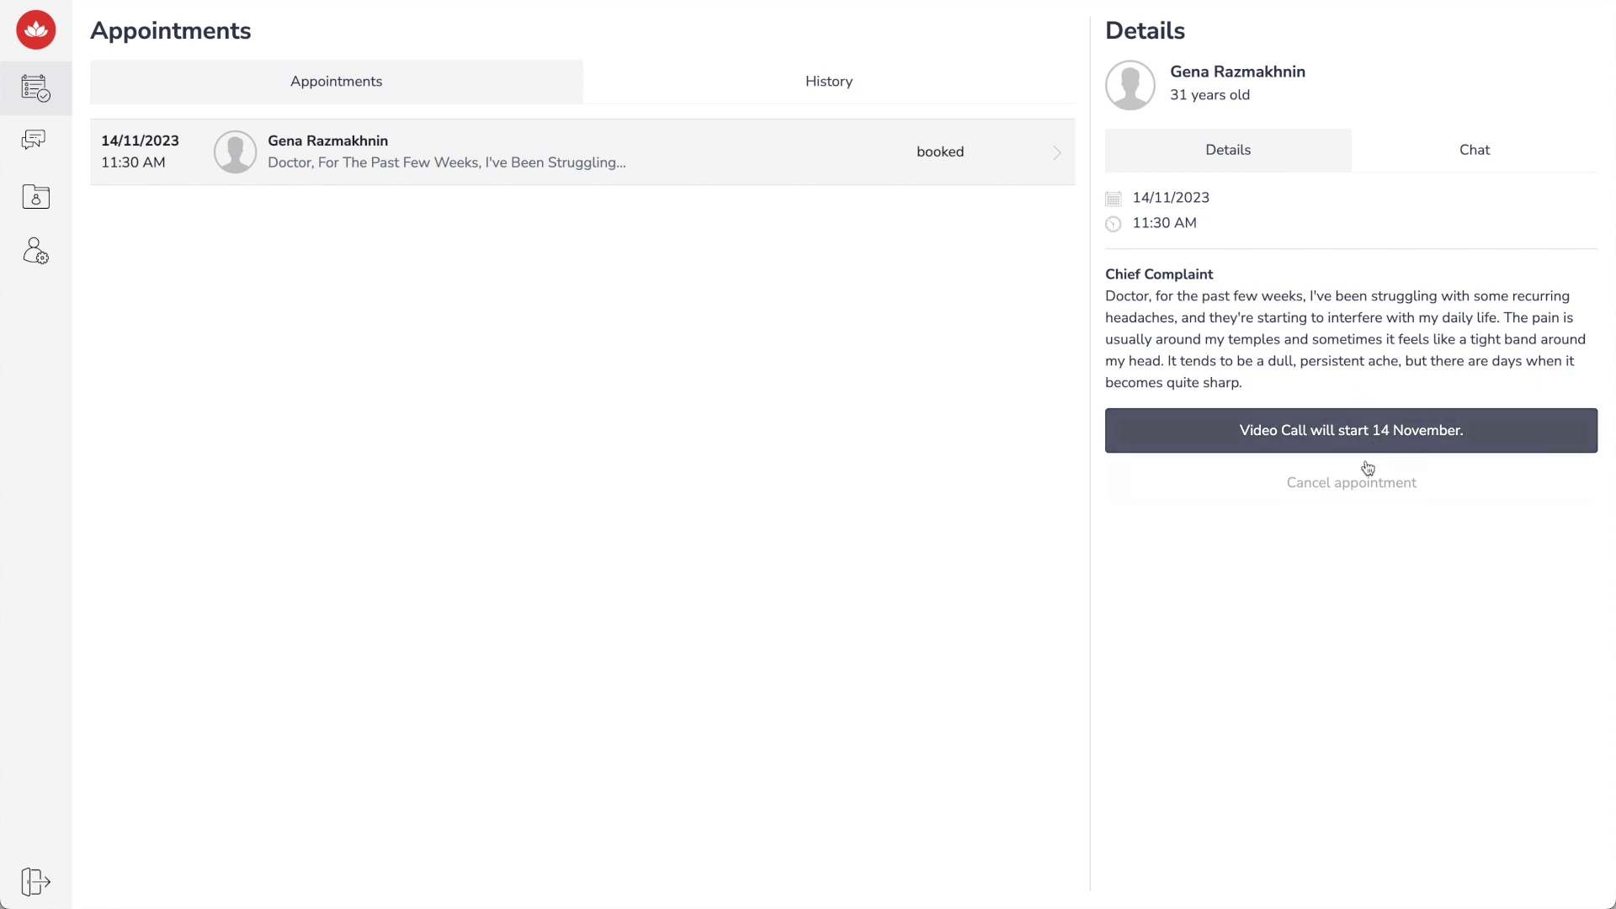
pyautogui.click(1411, 445)
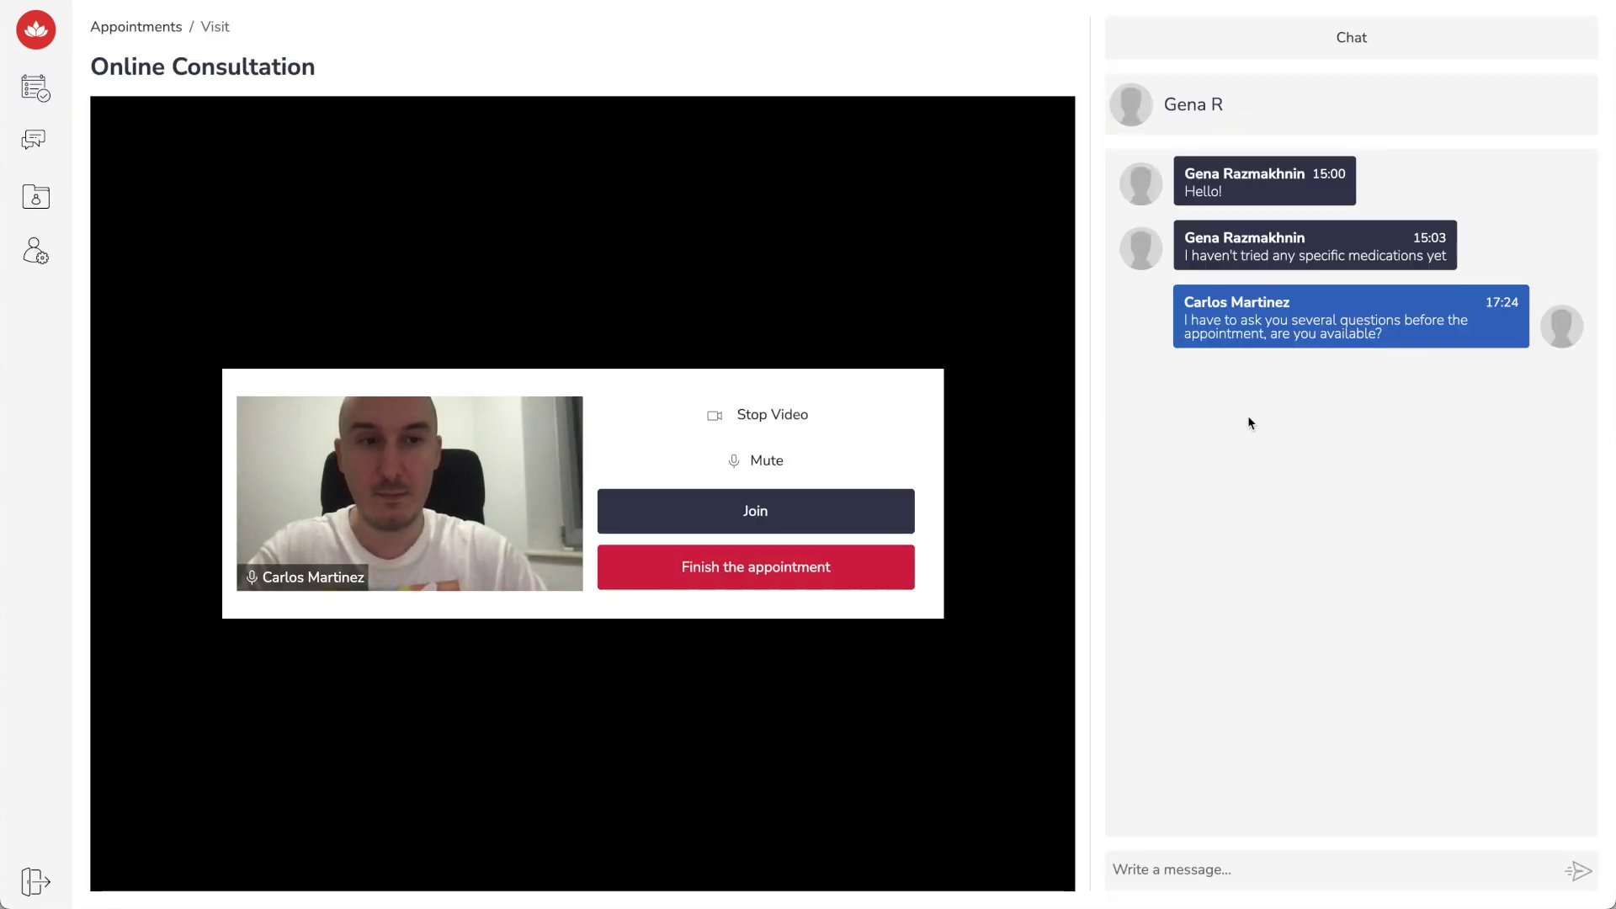
# Mute the microphone, toggle the camera, post 'Are you ready?' in chat and join the call
pyautogui.click(794, 408)
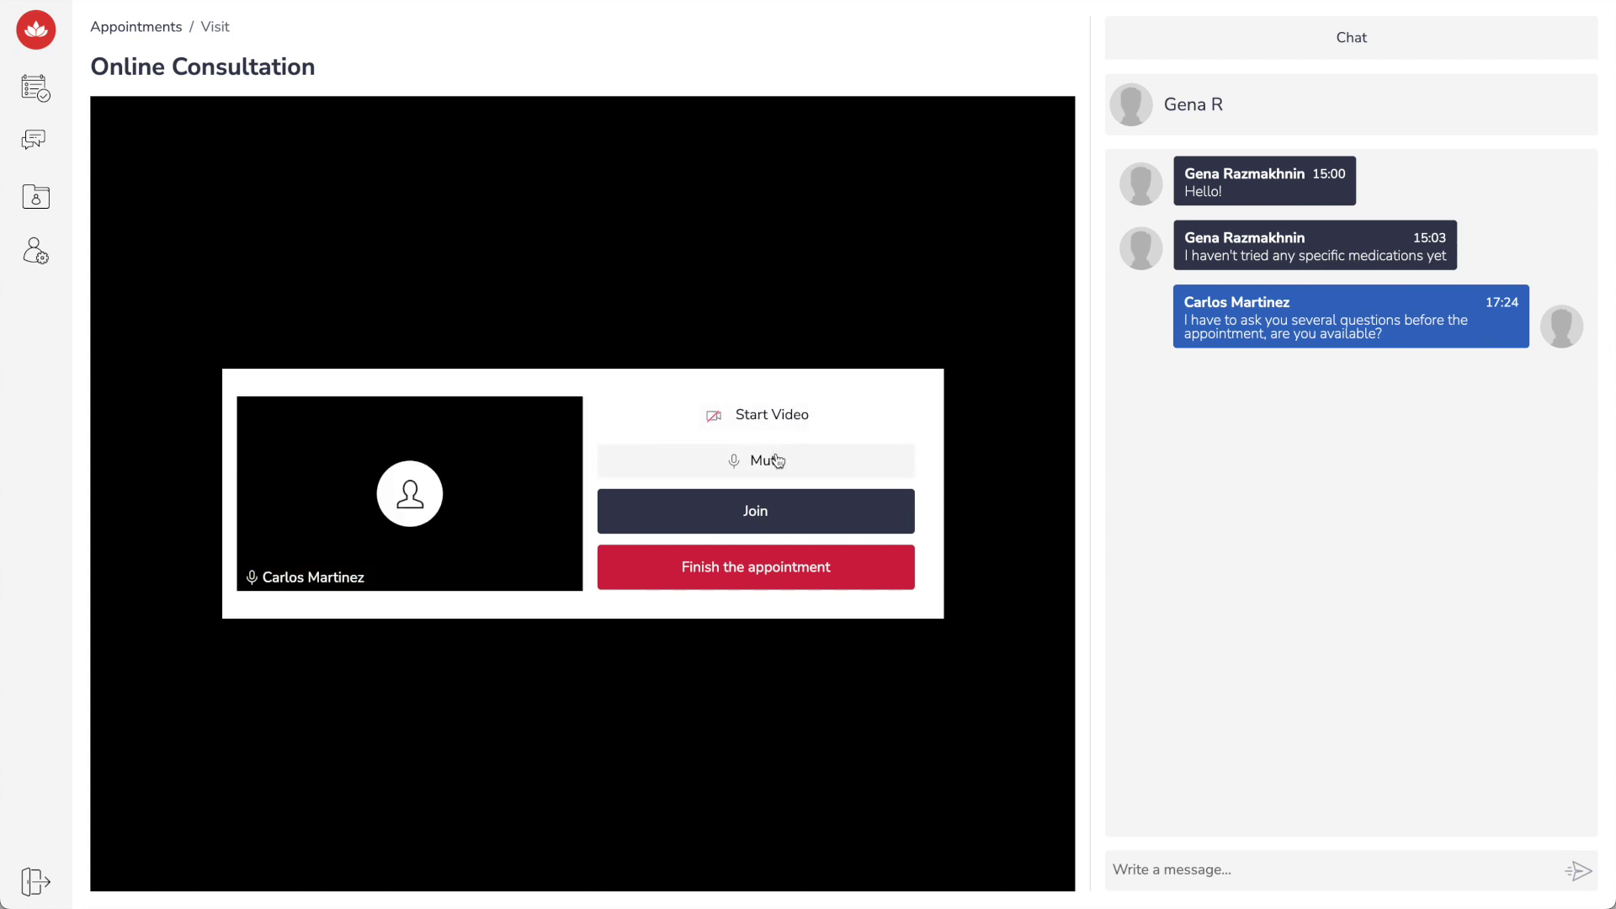
pyautogui.click(776, 460)
pyautogui.click(840, 415)
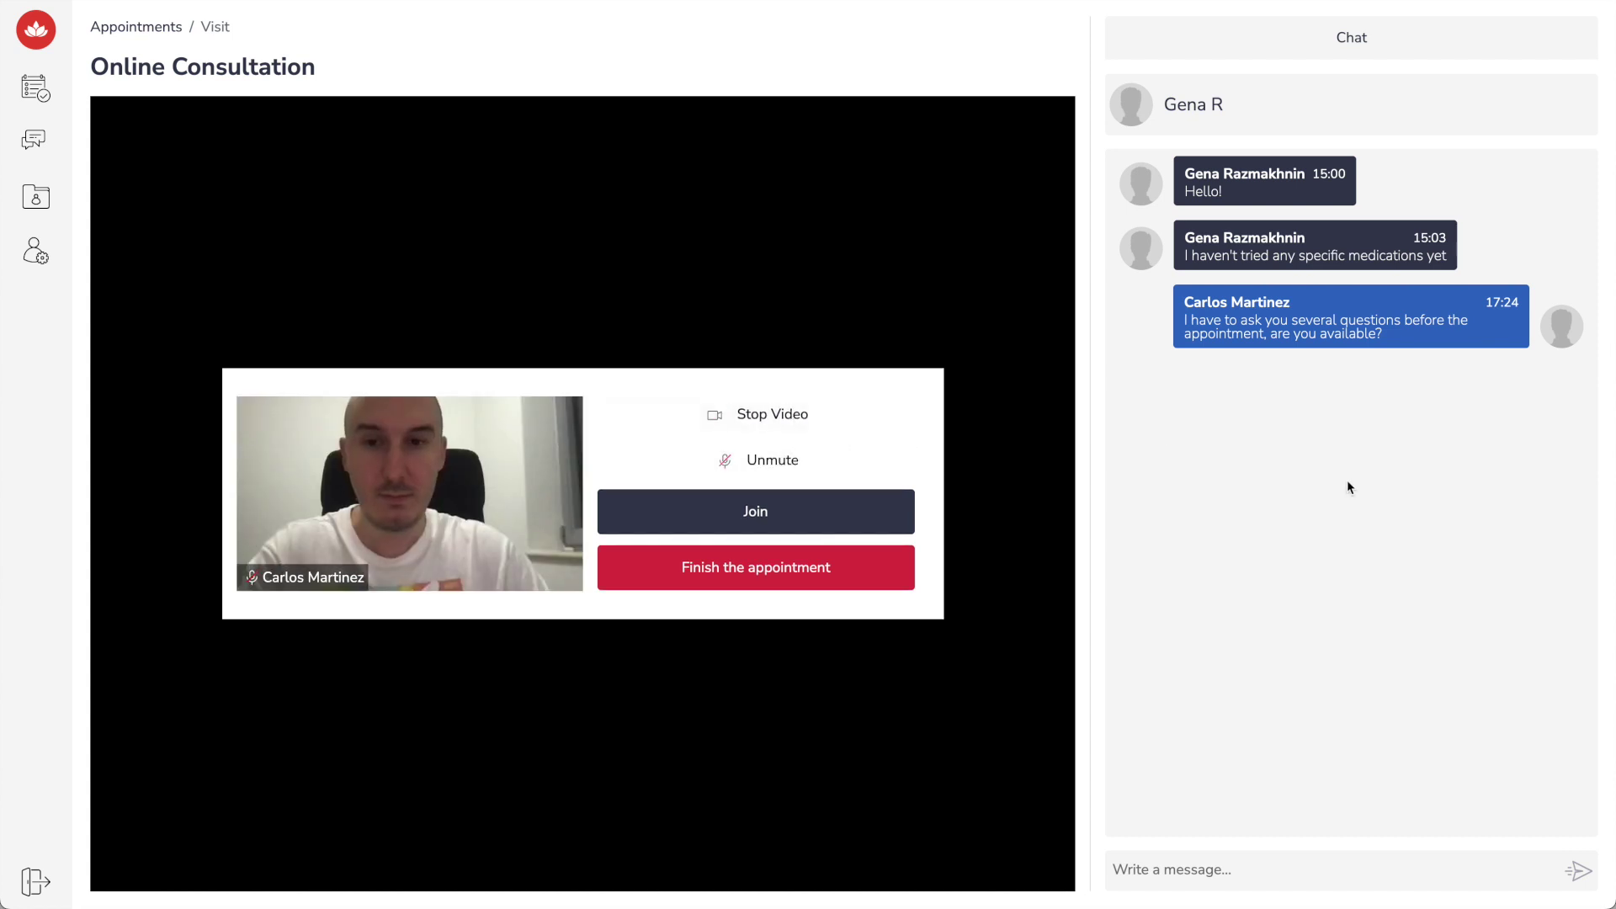
pyautogui.click(1256, 873)
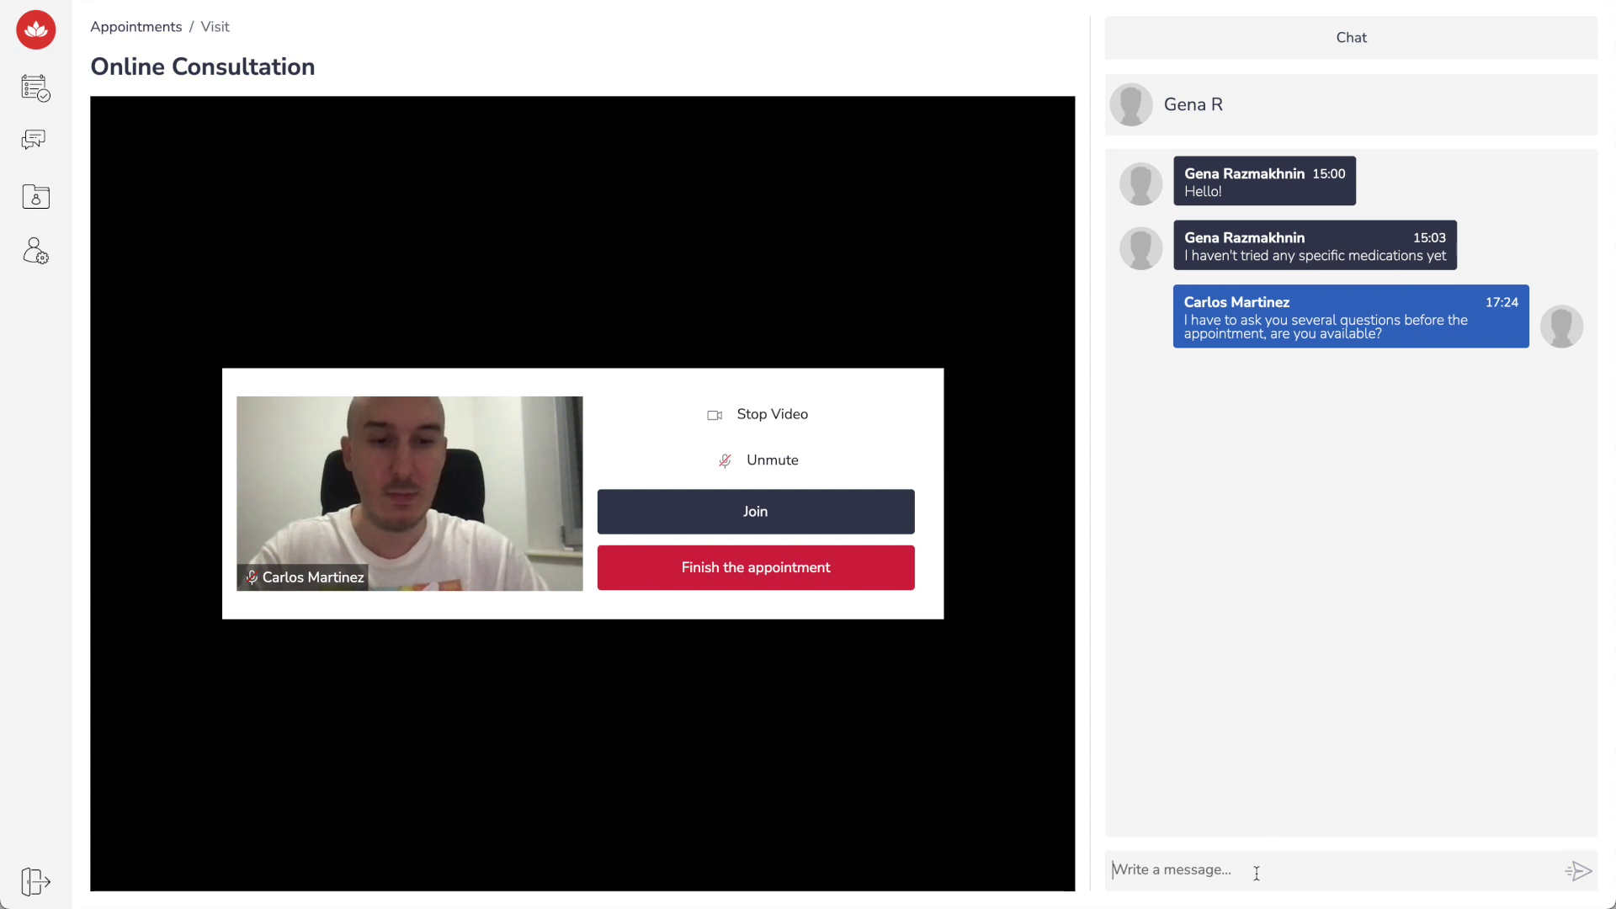
pyautogui.write('A')
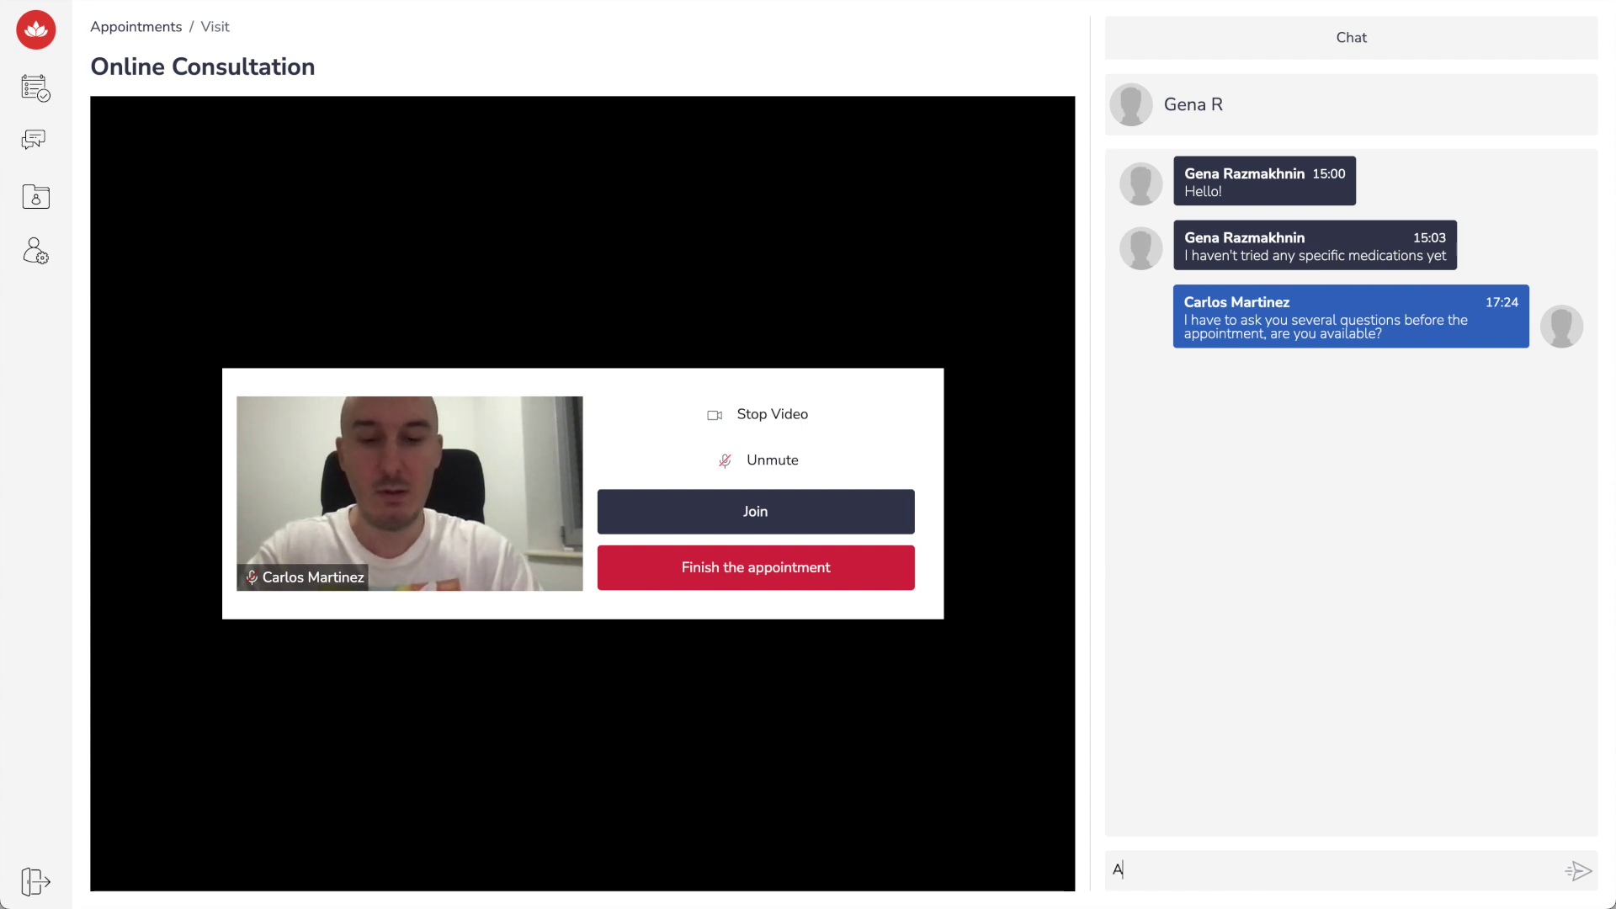
pyautogui.write('re you ready?')
pyautogui.press('Return')
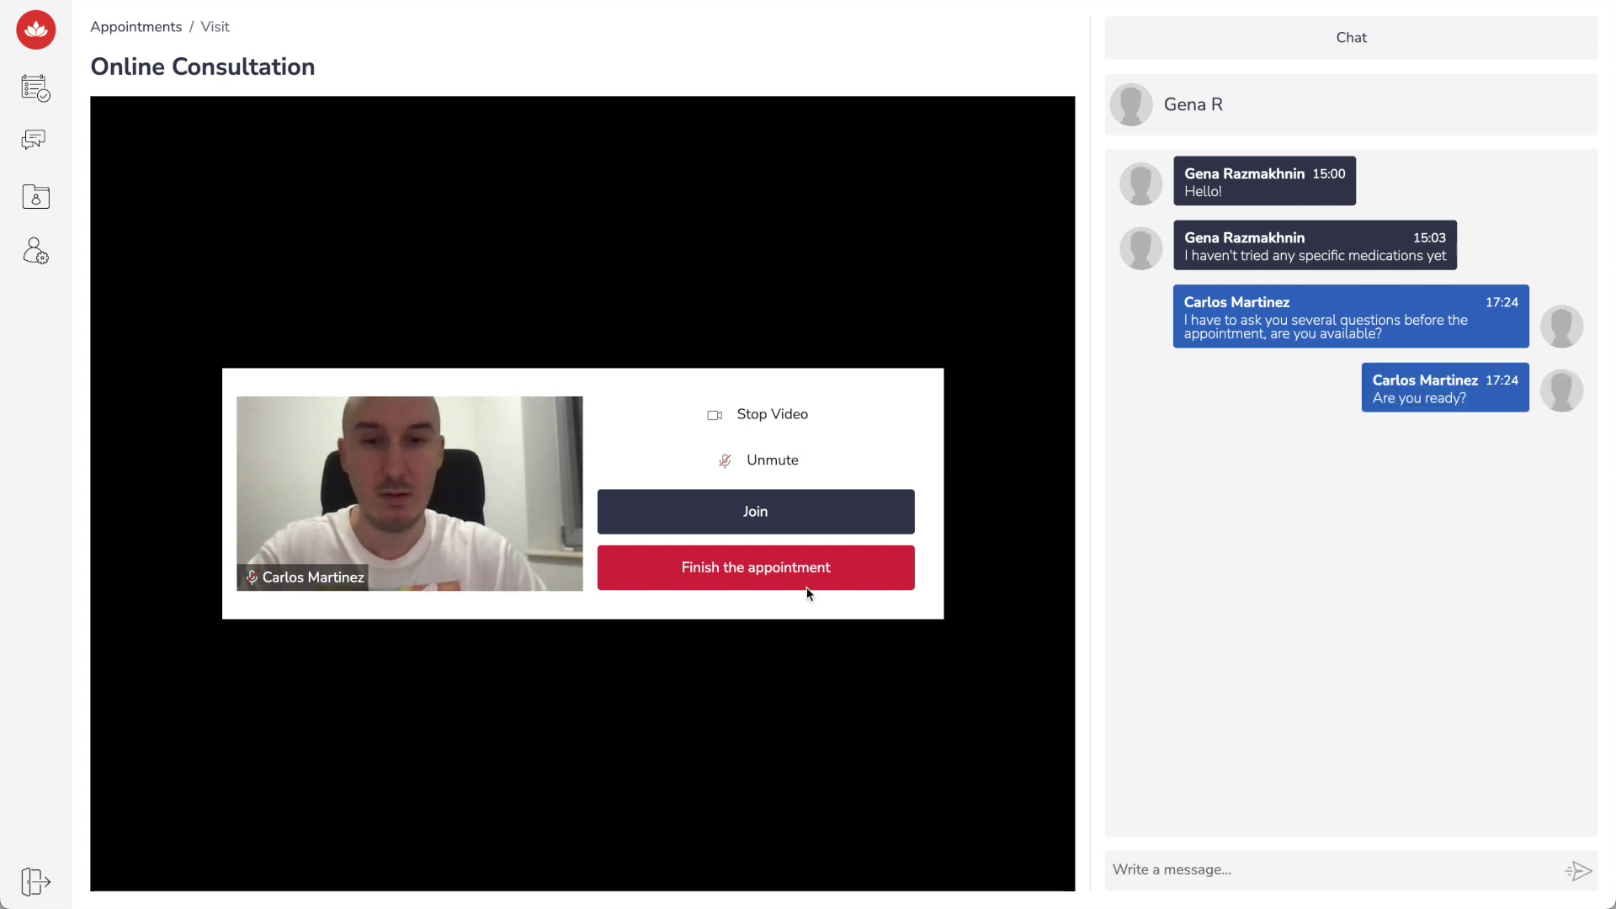
pyautogui.click(771, 511)
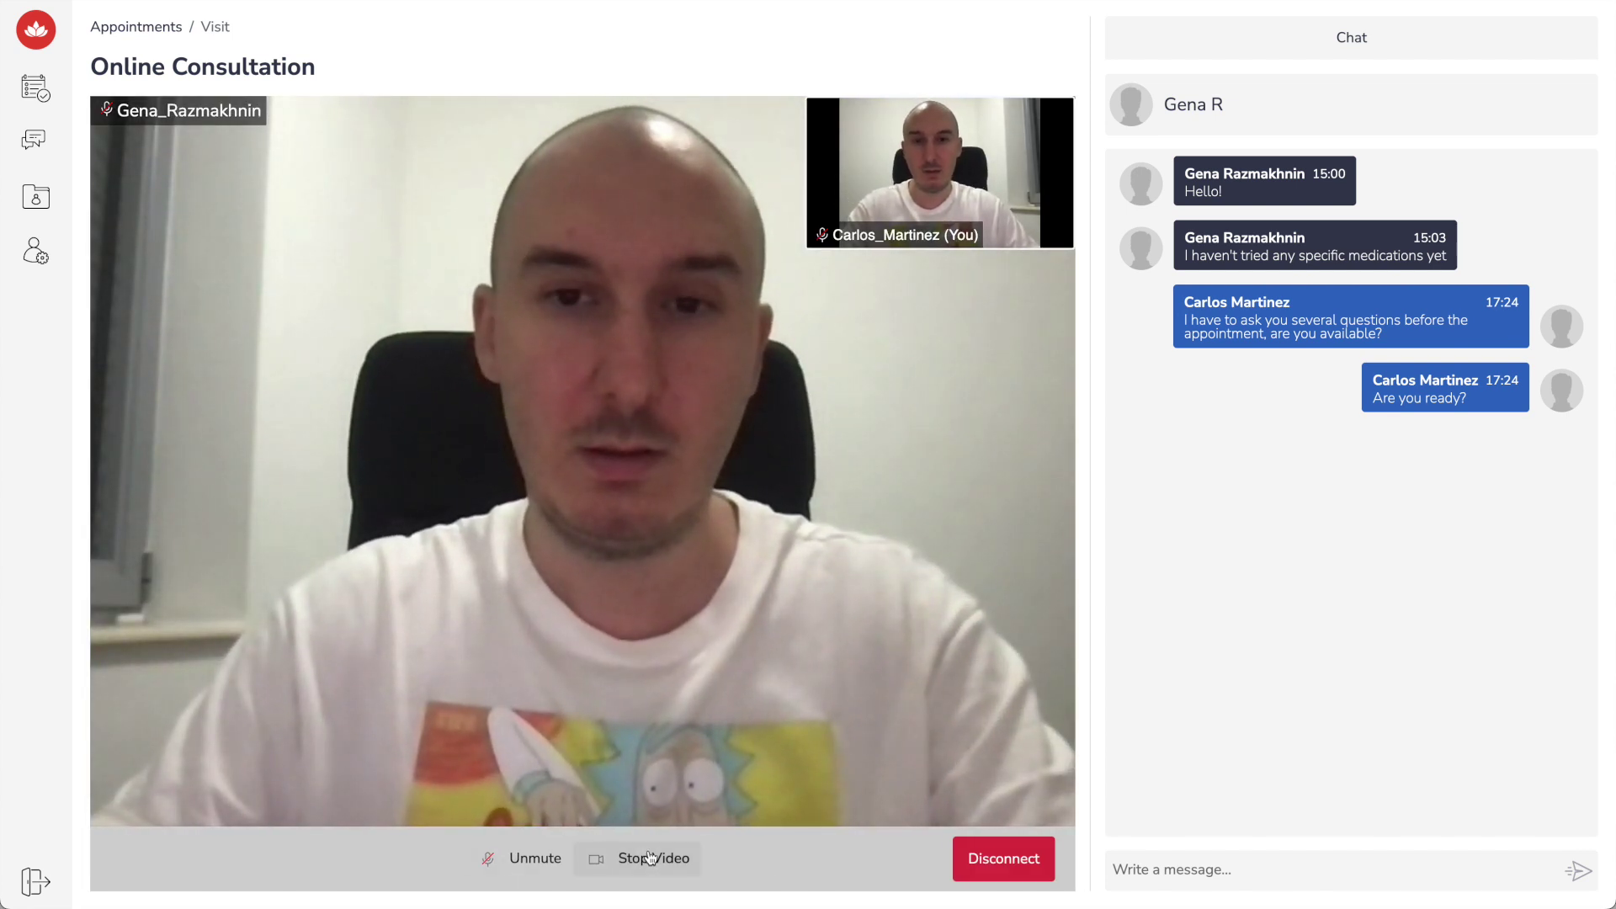
# Turn off the camera, leave the video call and mark the appointment finished
pyautogui.click(650, 858)
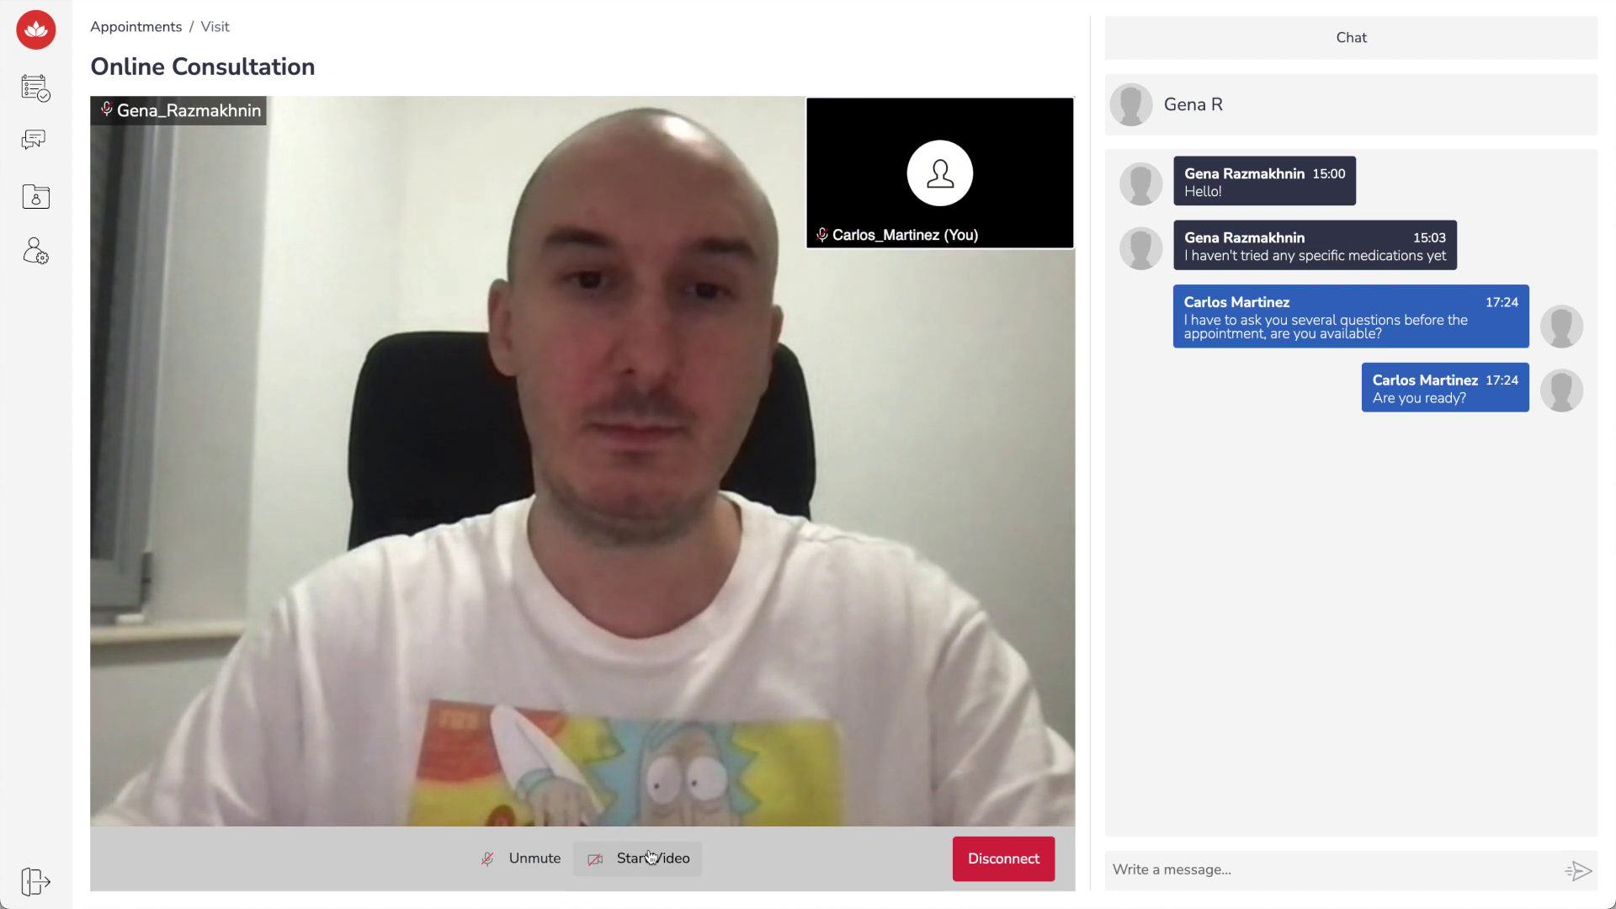
pyautogui.click(984, 867)
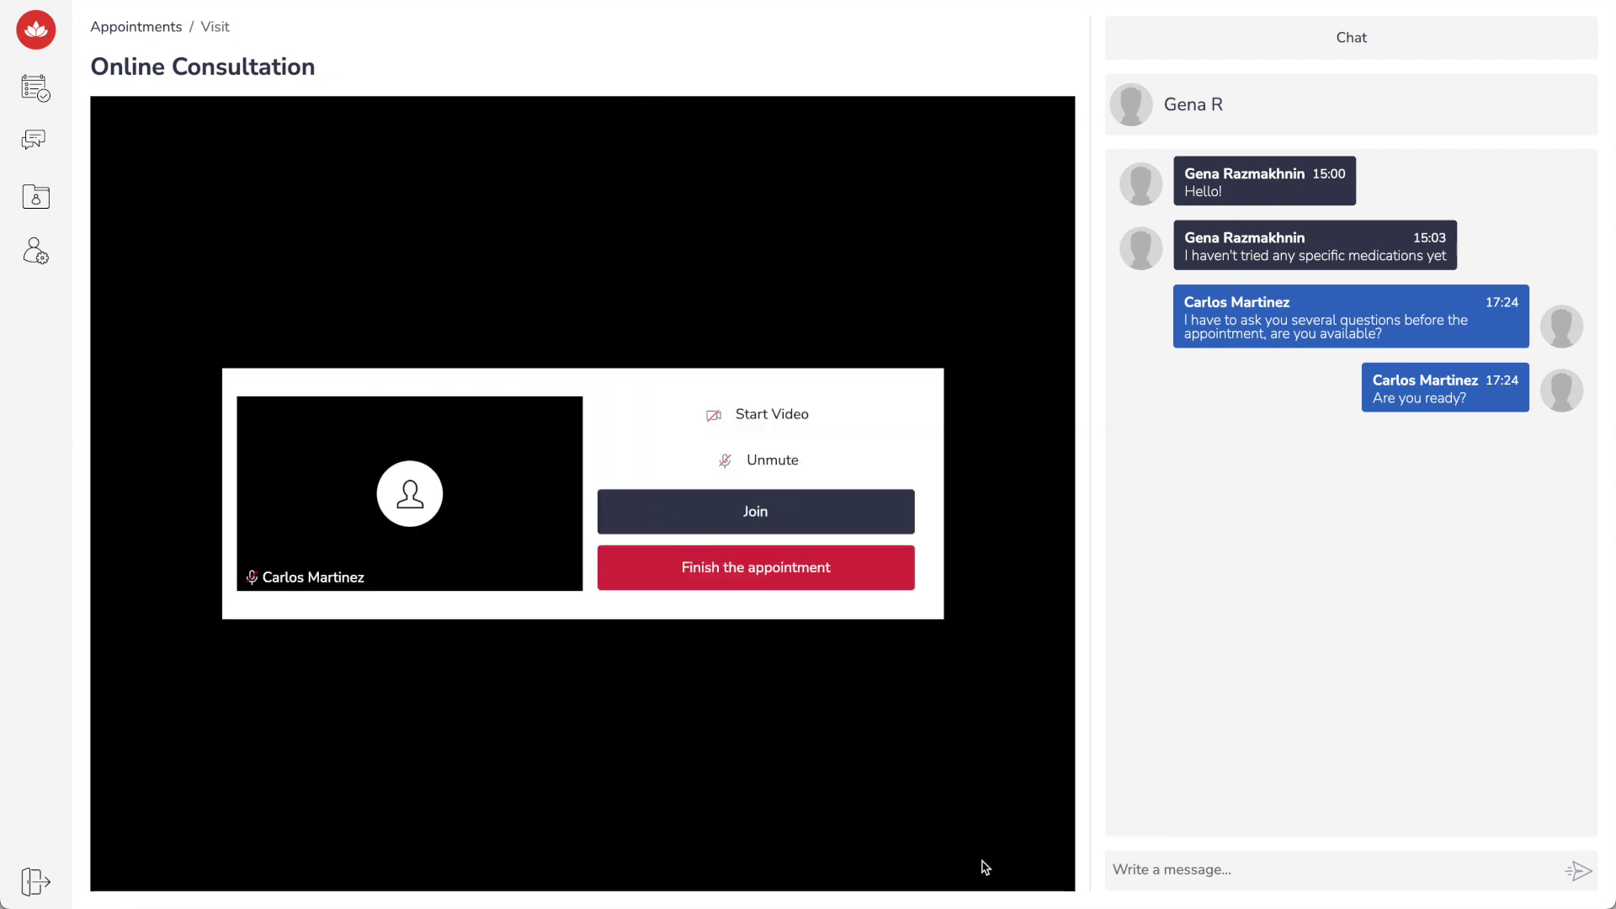
pyautogui.click(761, 571)
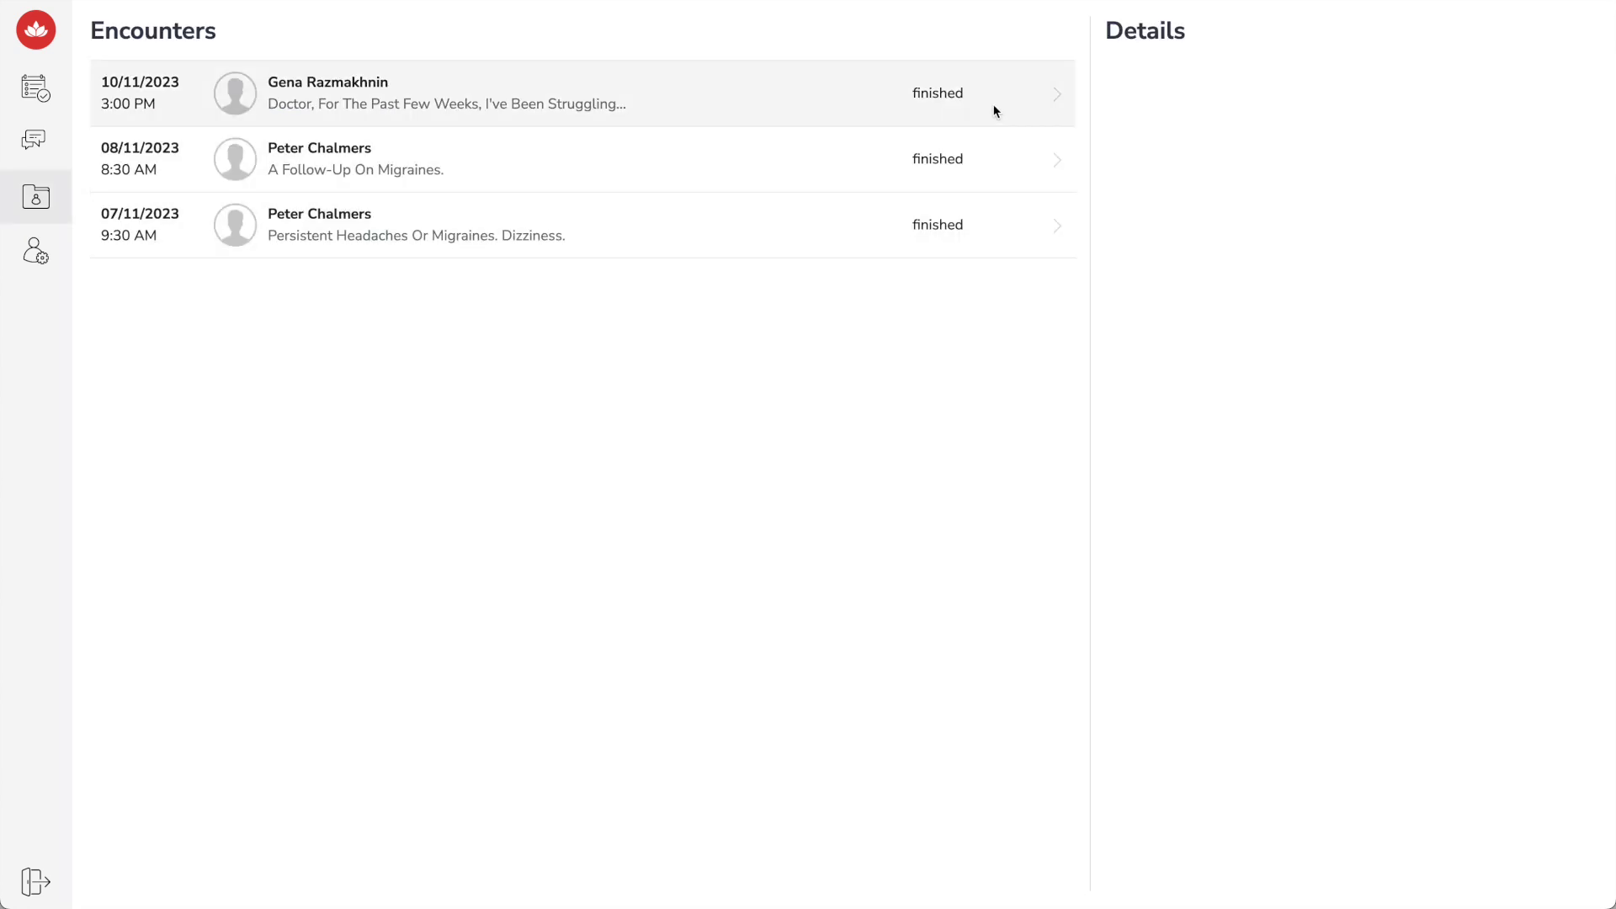
pyautogui.moveTo(996, 109); pyautogui.dragTo(268, 101)
# Open the latest fulfilled appointment in the History list and view its chat
pyautogui.click(403, 442)
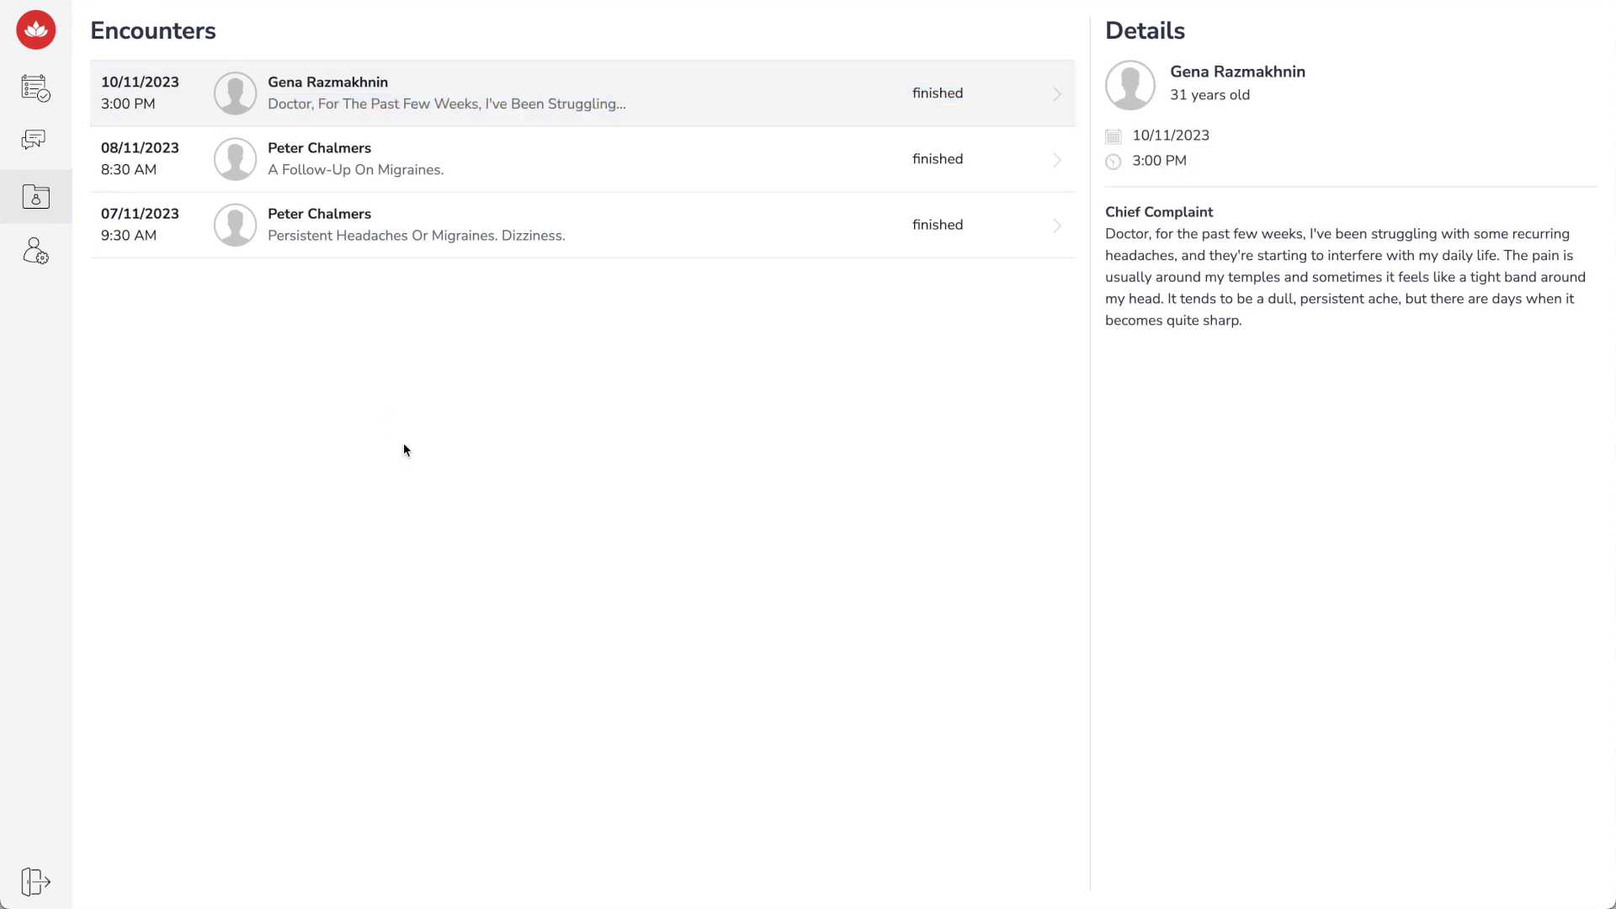
pyautogui.click(35, 87)
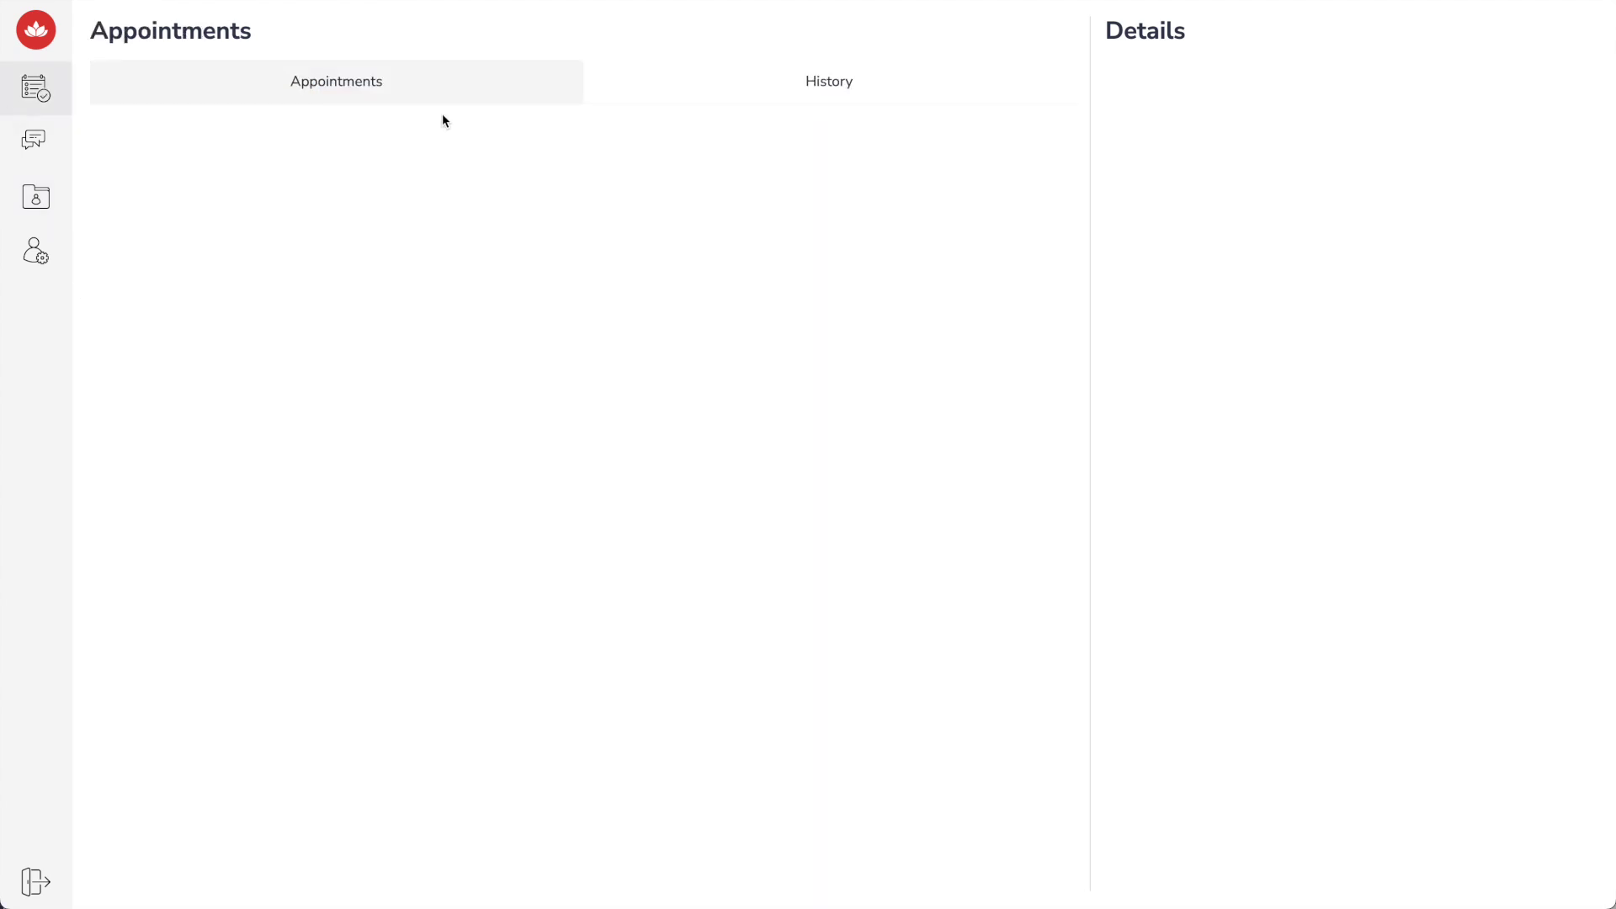
pyautogui.click(794, 80)
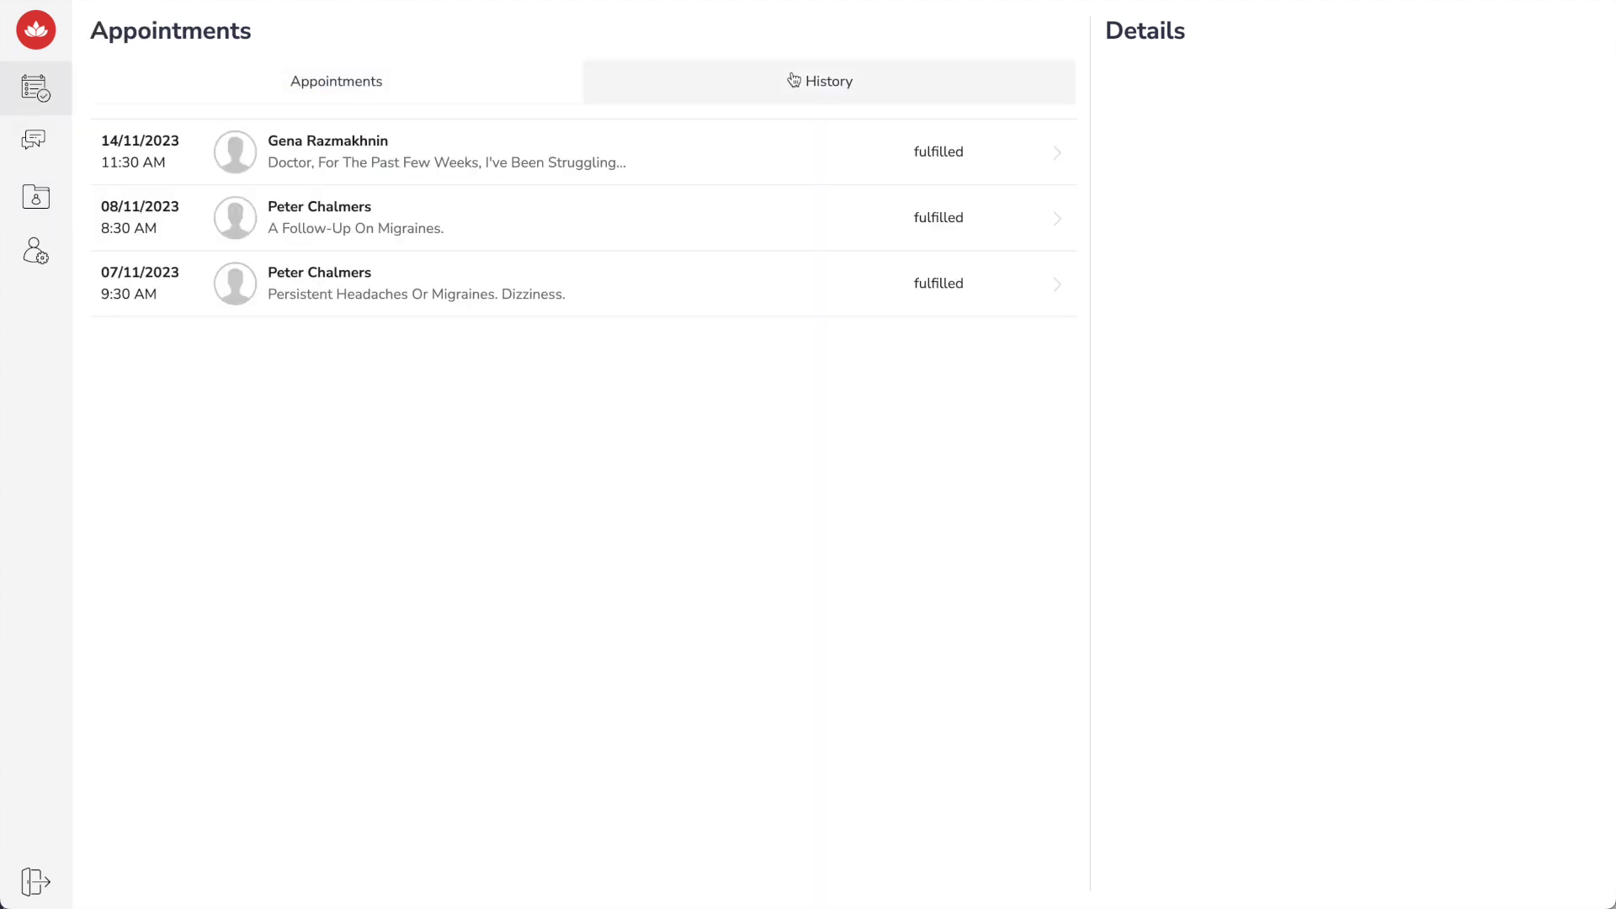
pyautogui.click(774, 158)
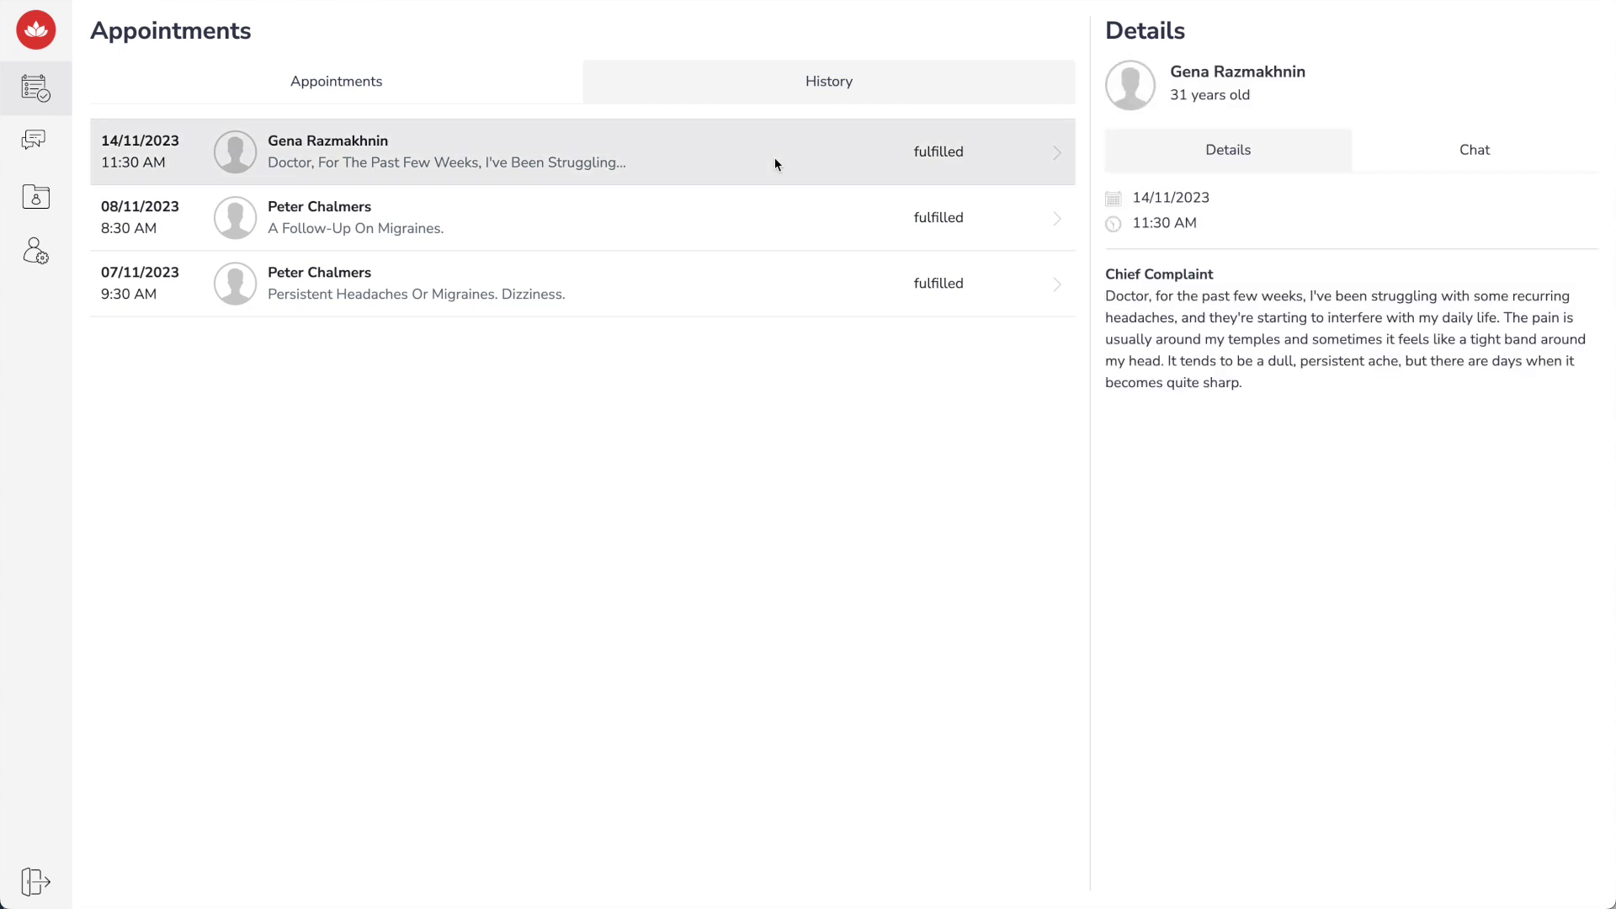
pyautogui.click(1442, 148)
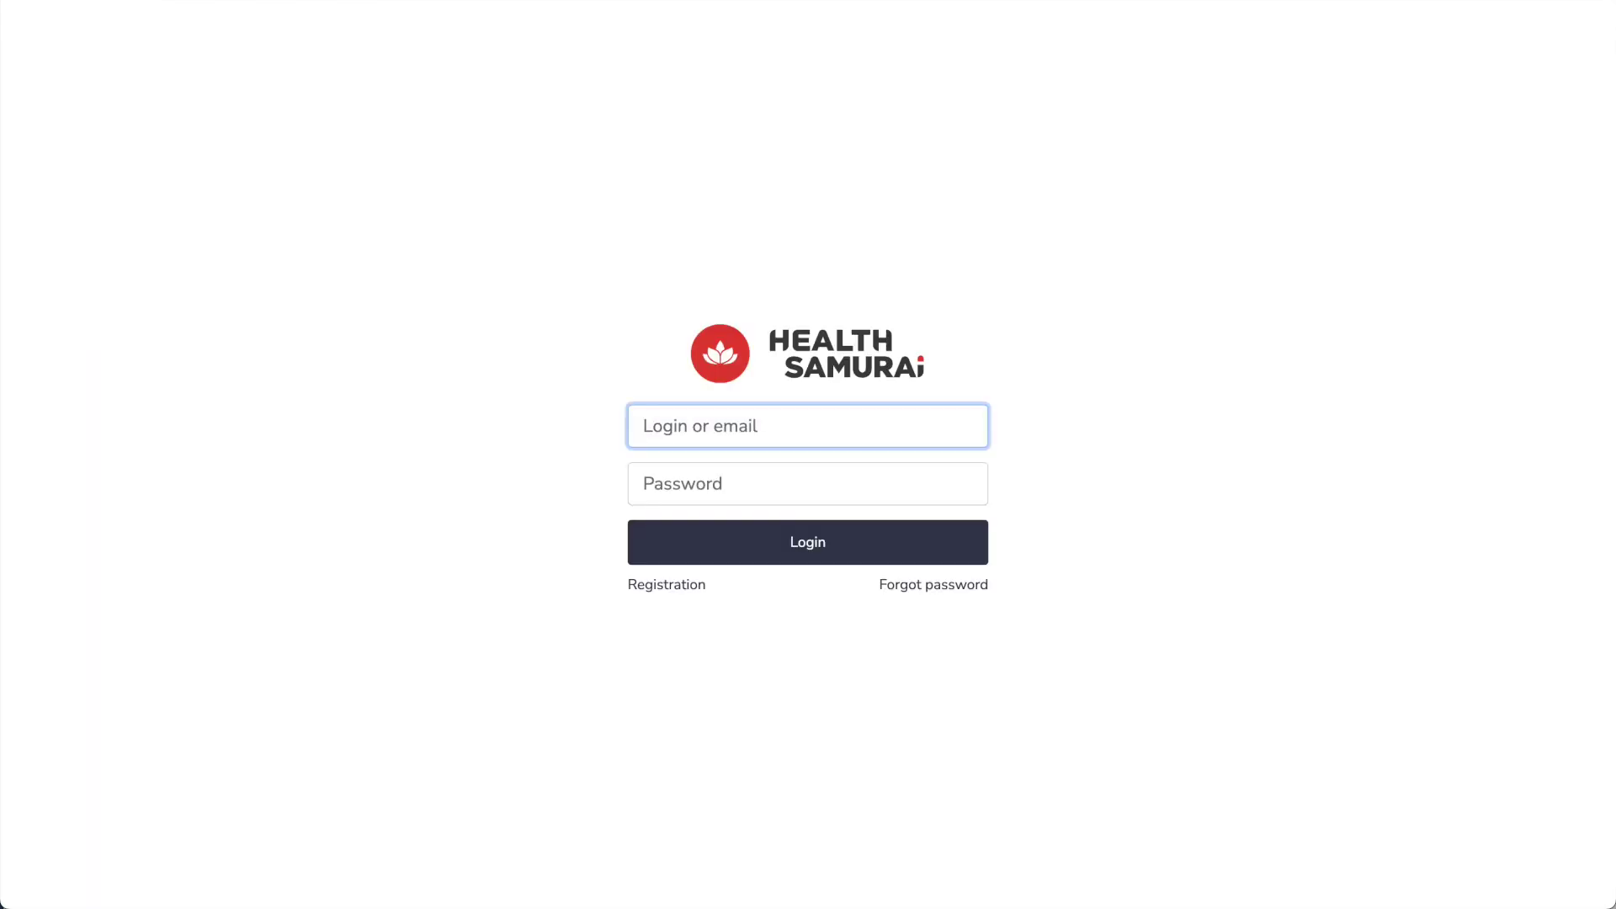
# Log in as 'admin' with its password, then browse the Report and Users lists
pyautogui.write('admin')
pyautogui.press('Tab')
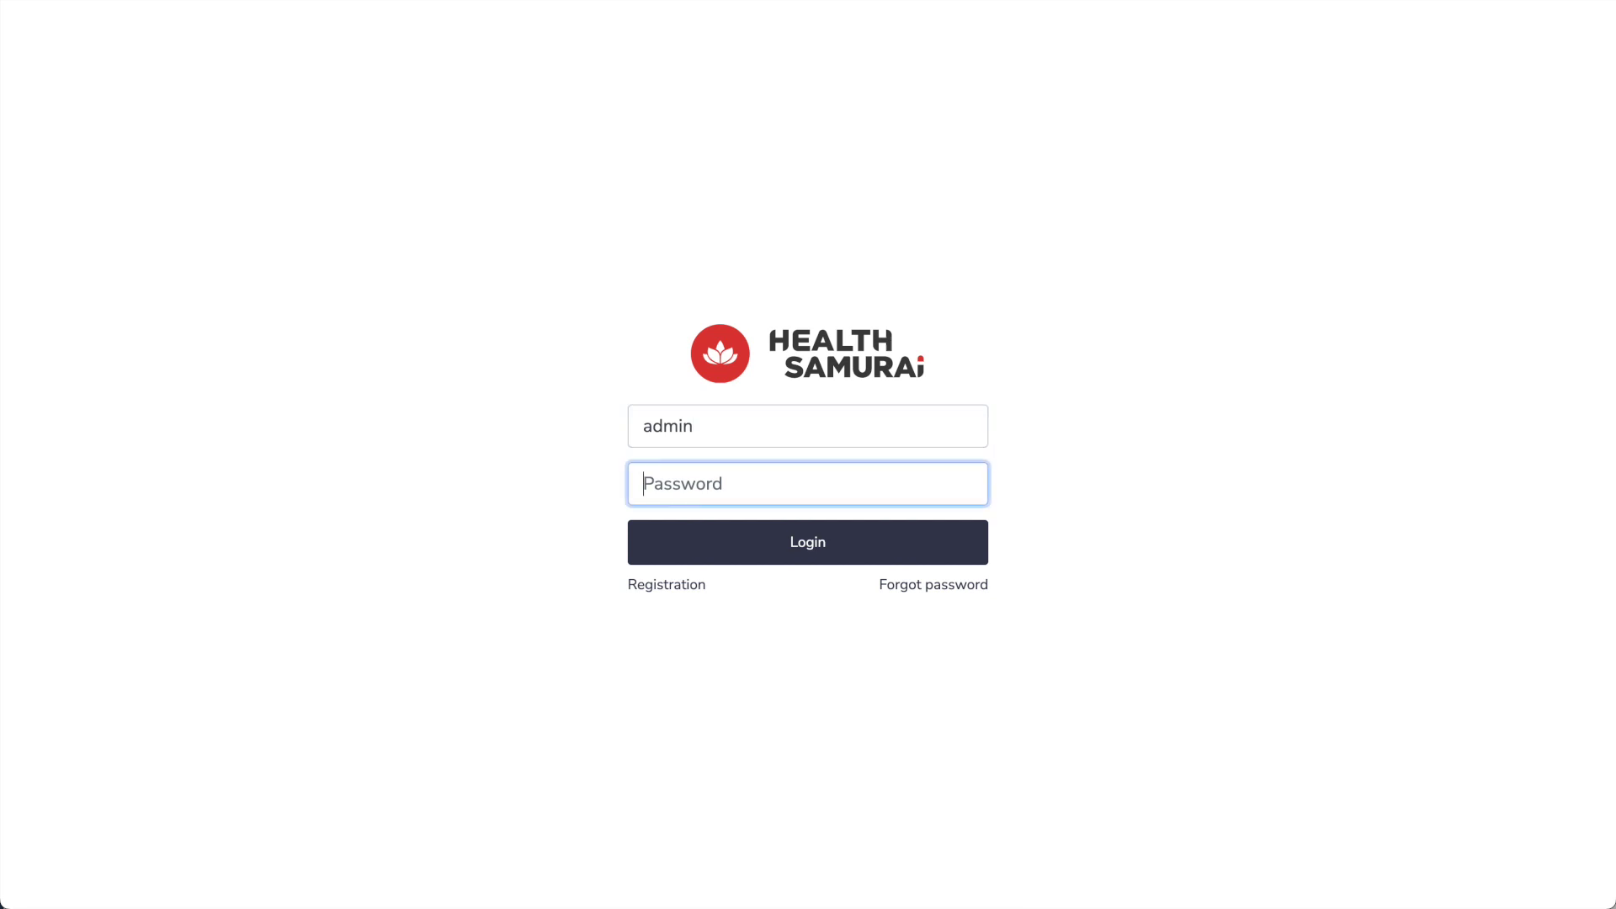
pyautogui.write('12345678')
pyautogui.press('Return')
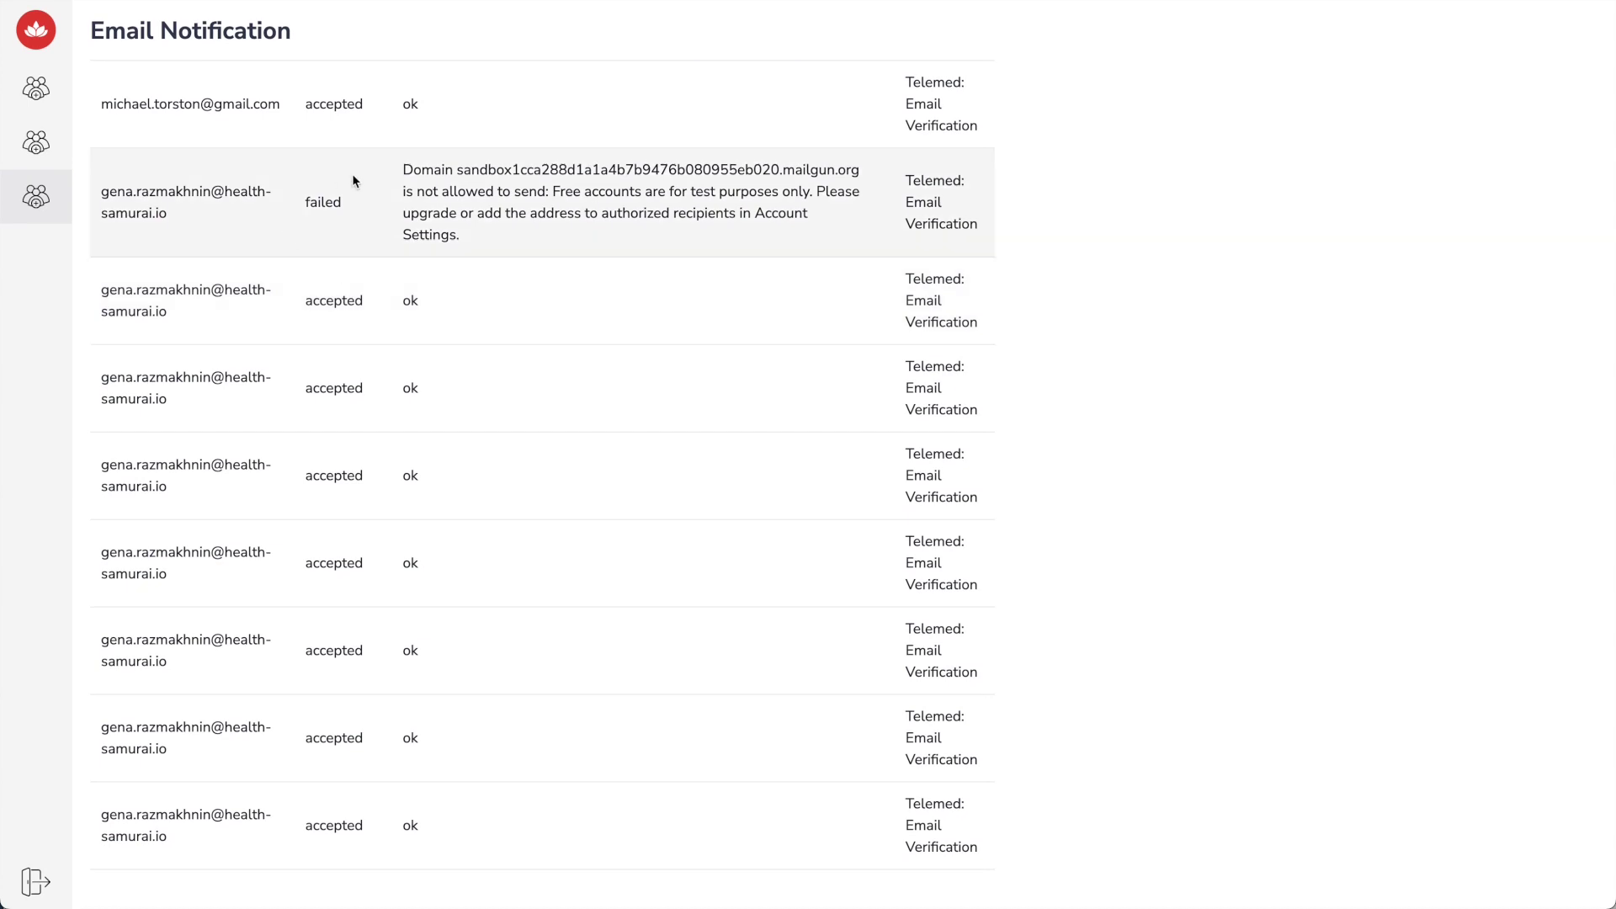
pyautogui.click(37, 145)
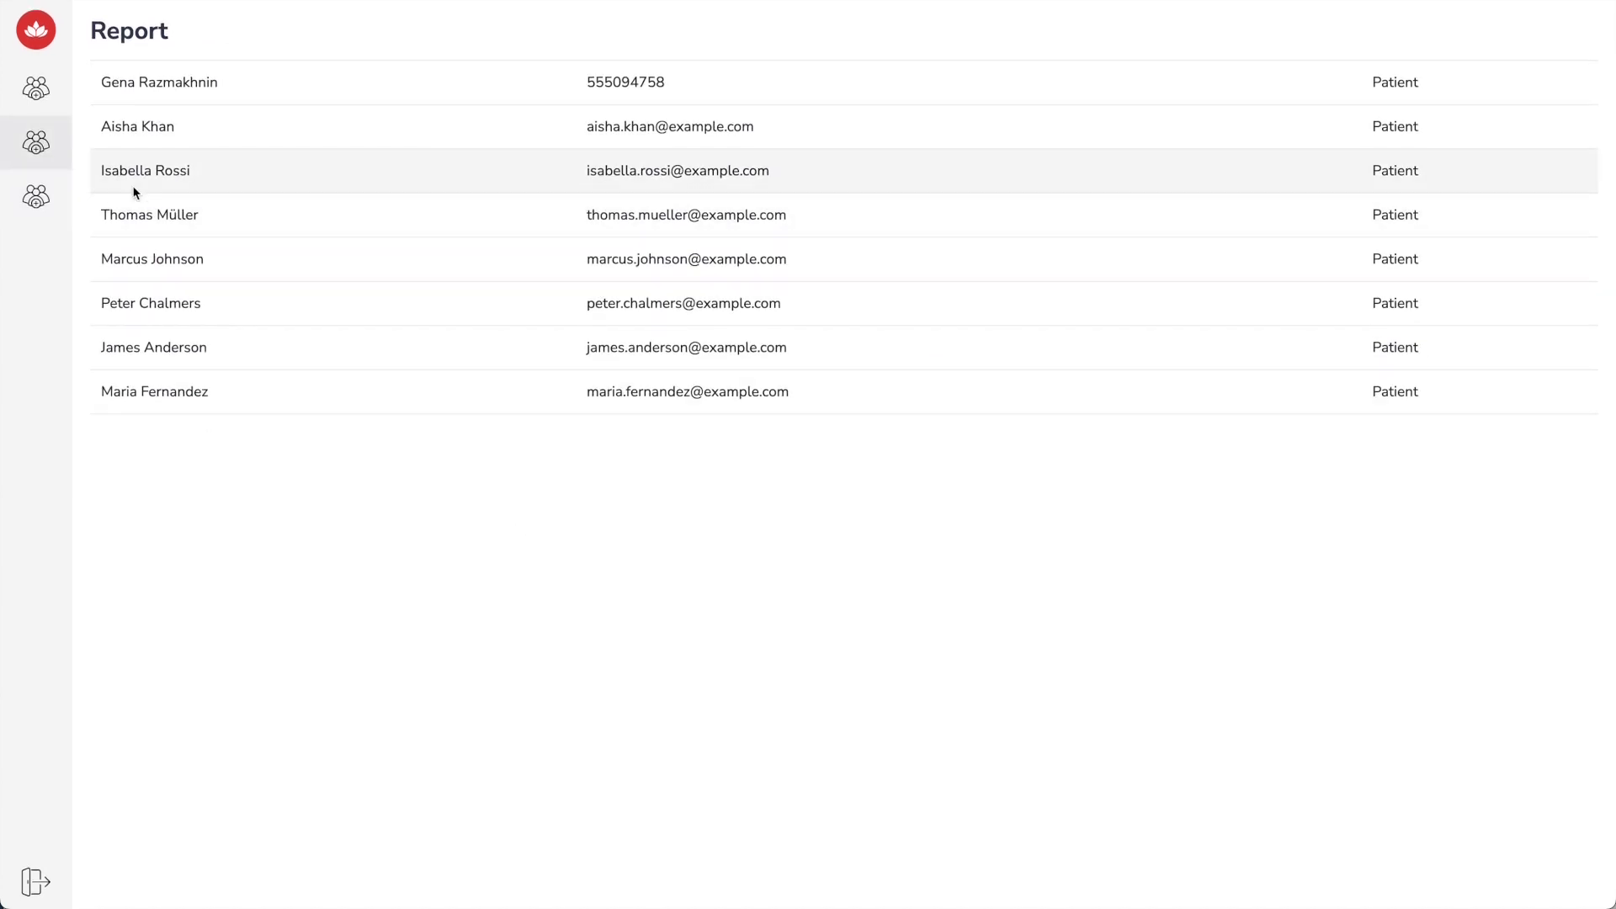
pyautogui.click(37, 89)
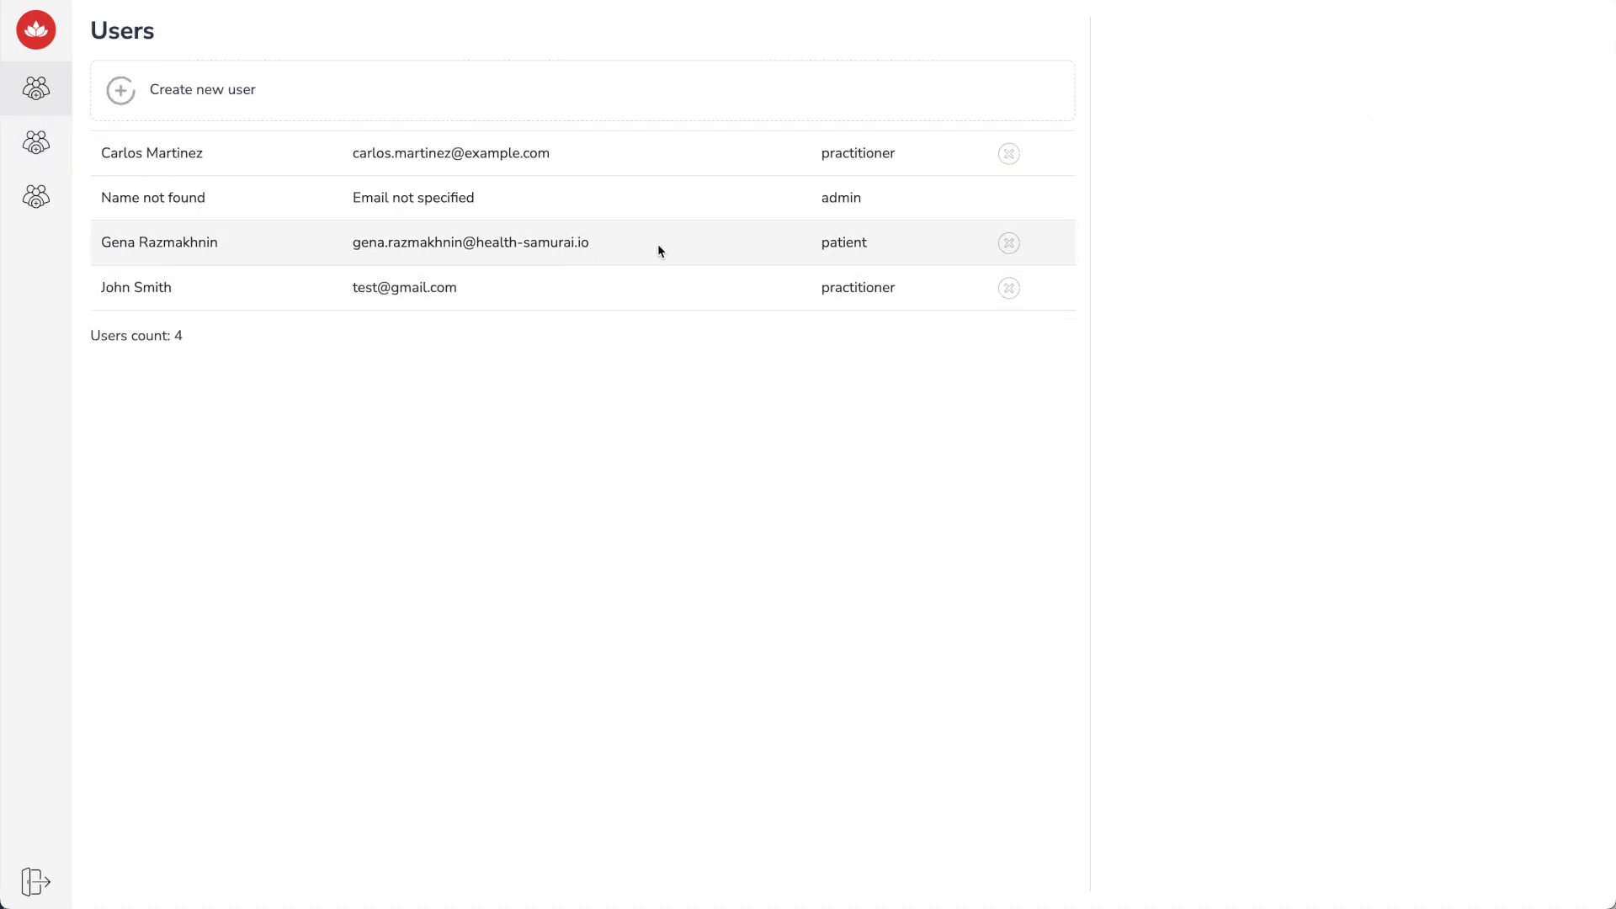
# Replace the patient's first name with a new value and save the account
pyautogui.click(659, 246)
pyautogui.doubleClick(1205, 222)
pyautogui.write('Michael')
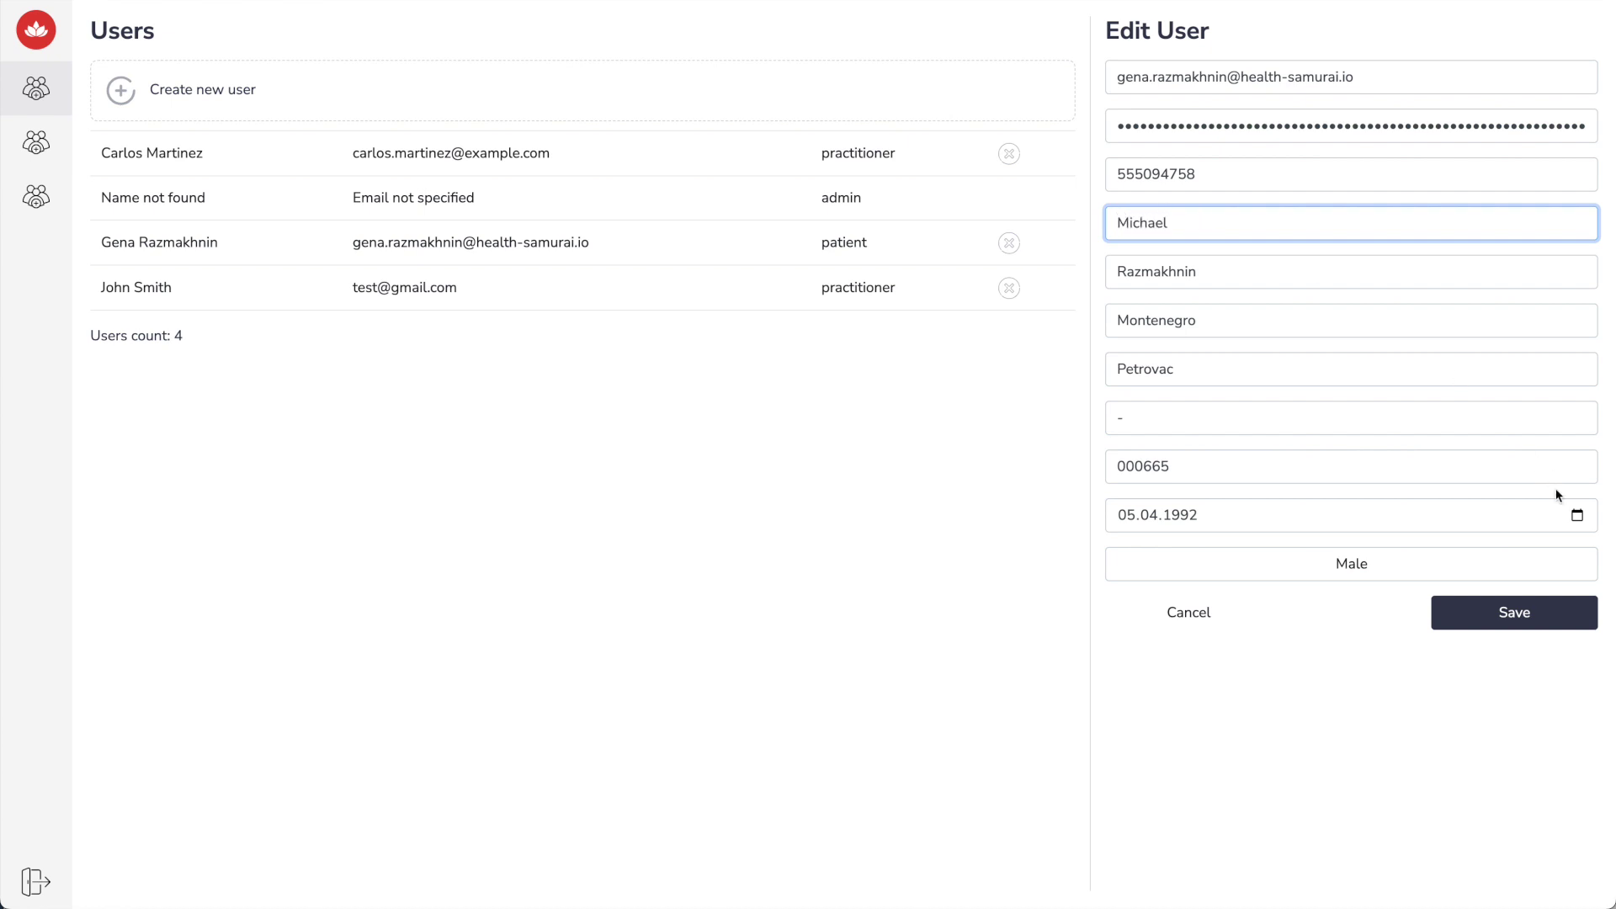
pyautogui.click(1507, 612)
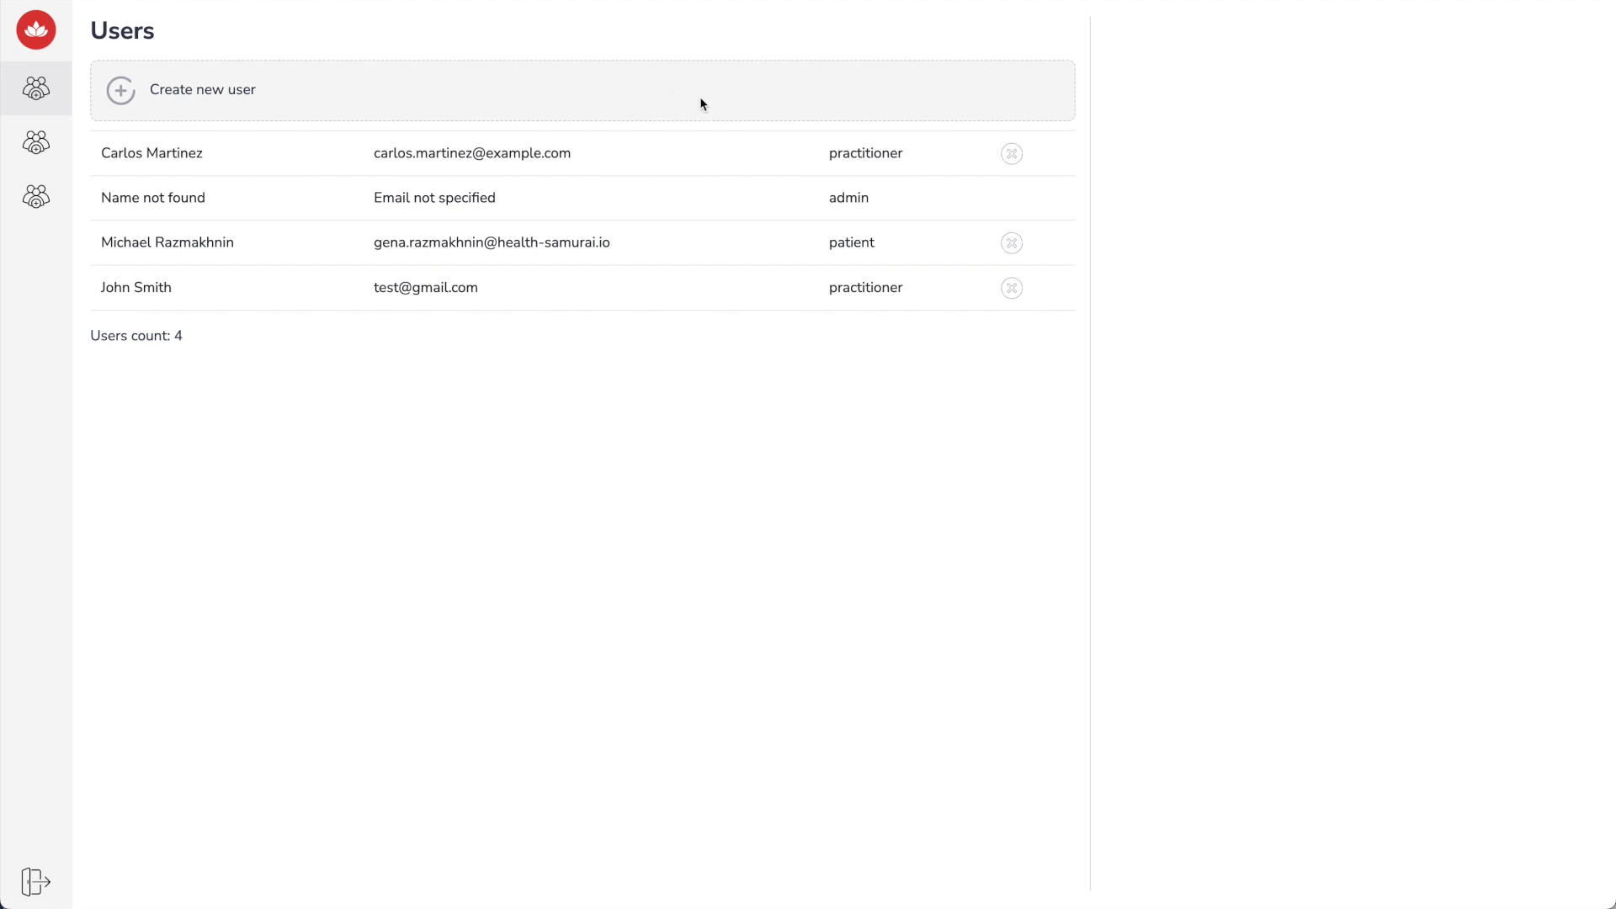
# Cancel deleting the patient to keep the user, then open a blank new-user form
pyautogui.click(1012, 244)
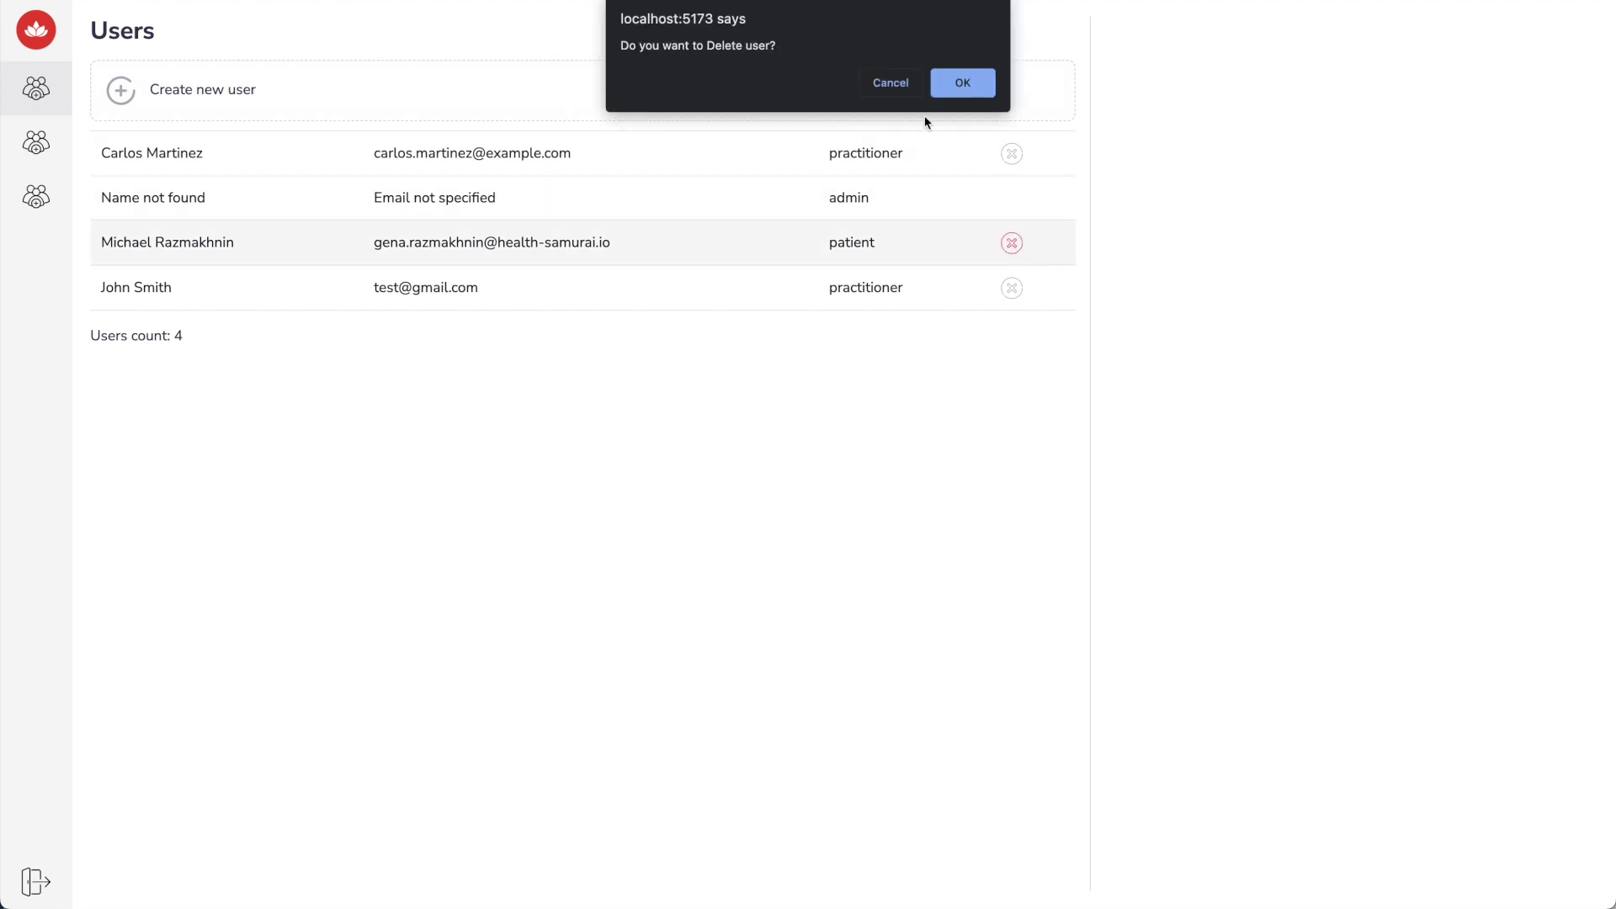
pyautogui.click(890, 83)
pyautogui.click(833, 95)
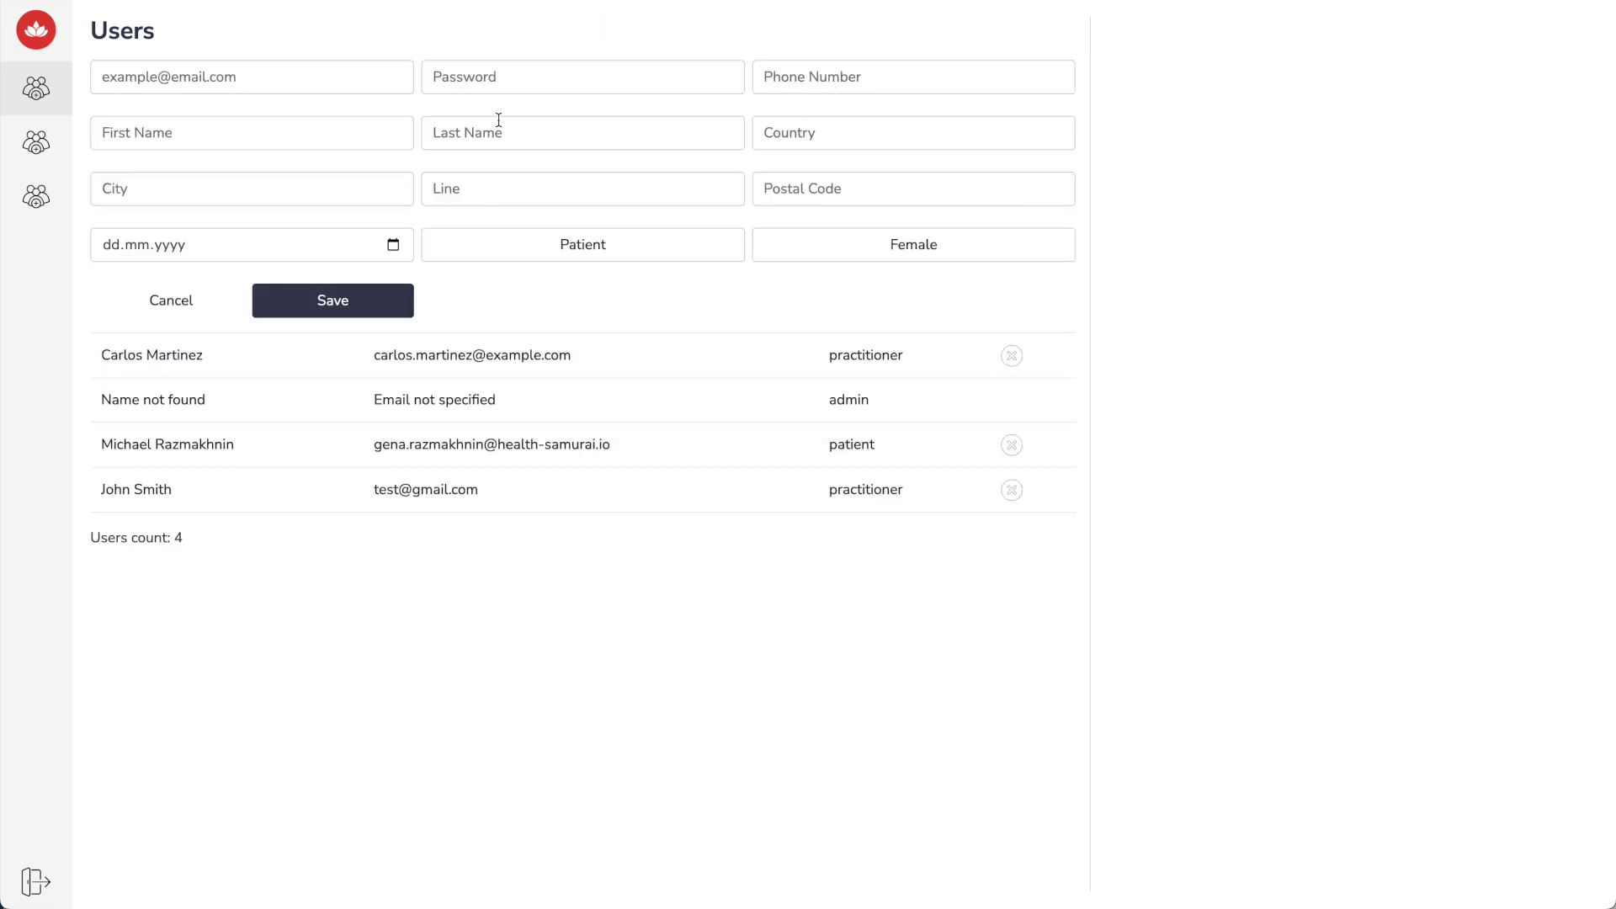
# Enter a test Gmail address in the new user's Email field
pyautogui.click(365, 79)
pyautogui.write('tes')
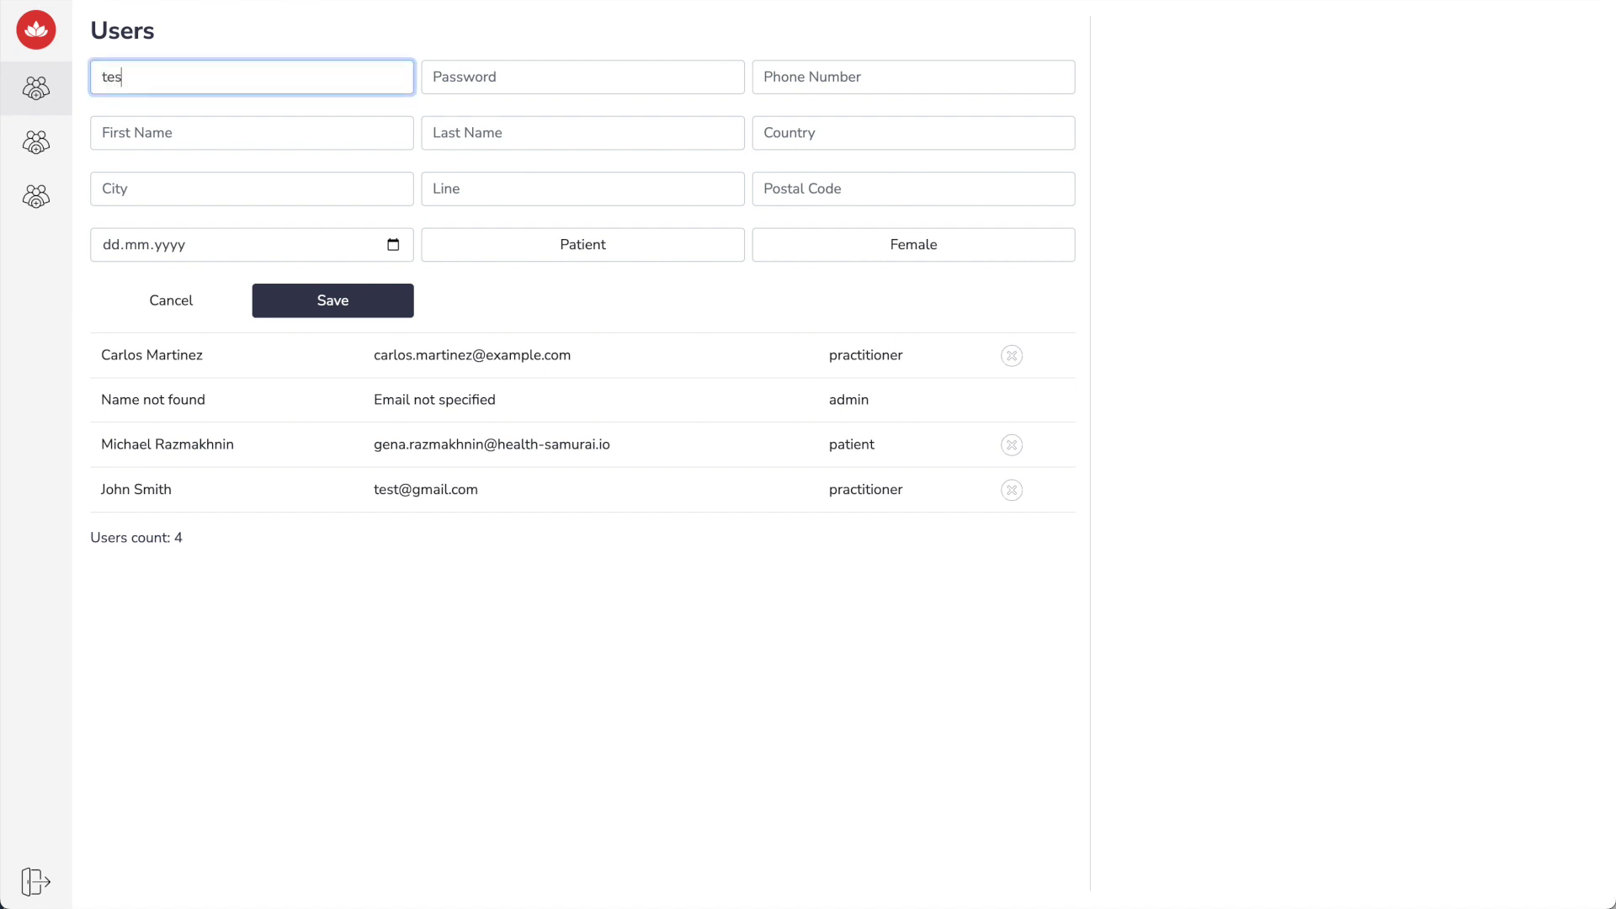
pyautogui.write('t_user@gmail')
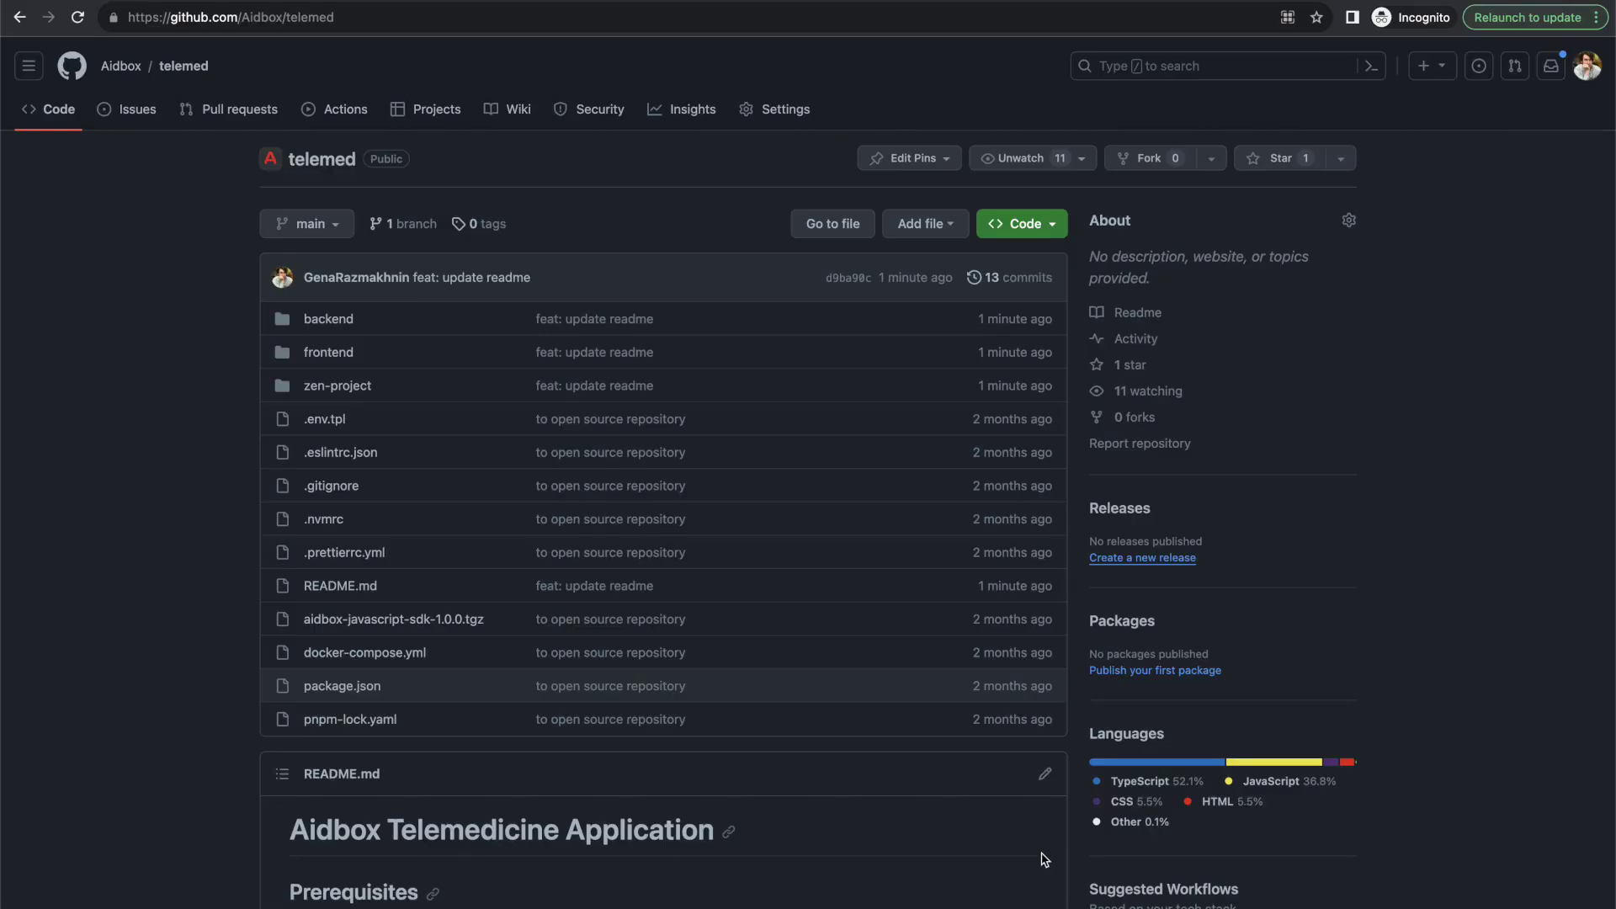
# Scroll down through the telemed README's setup steps and back up to the top
pyautogui.scroll(-4, 1093, 820)
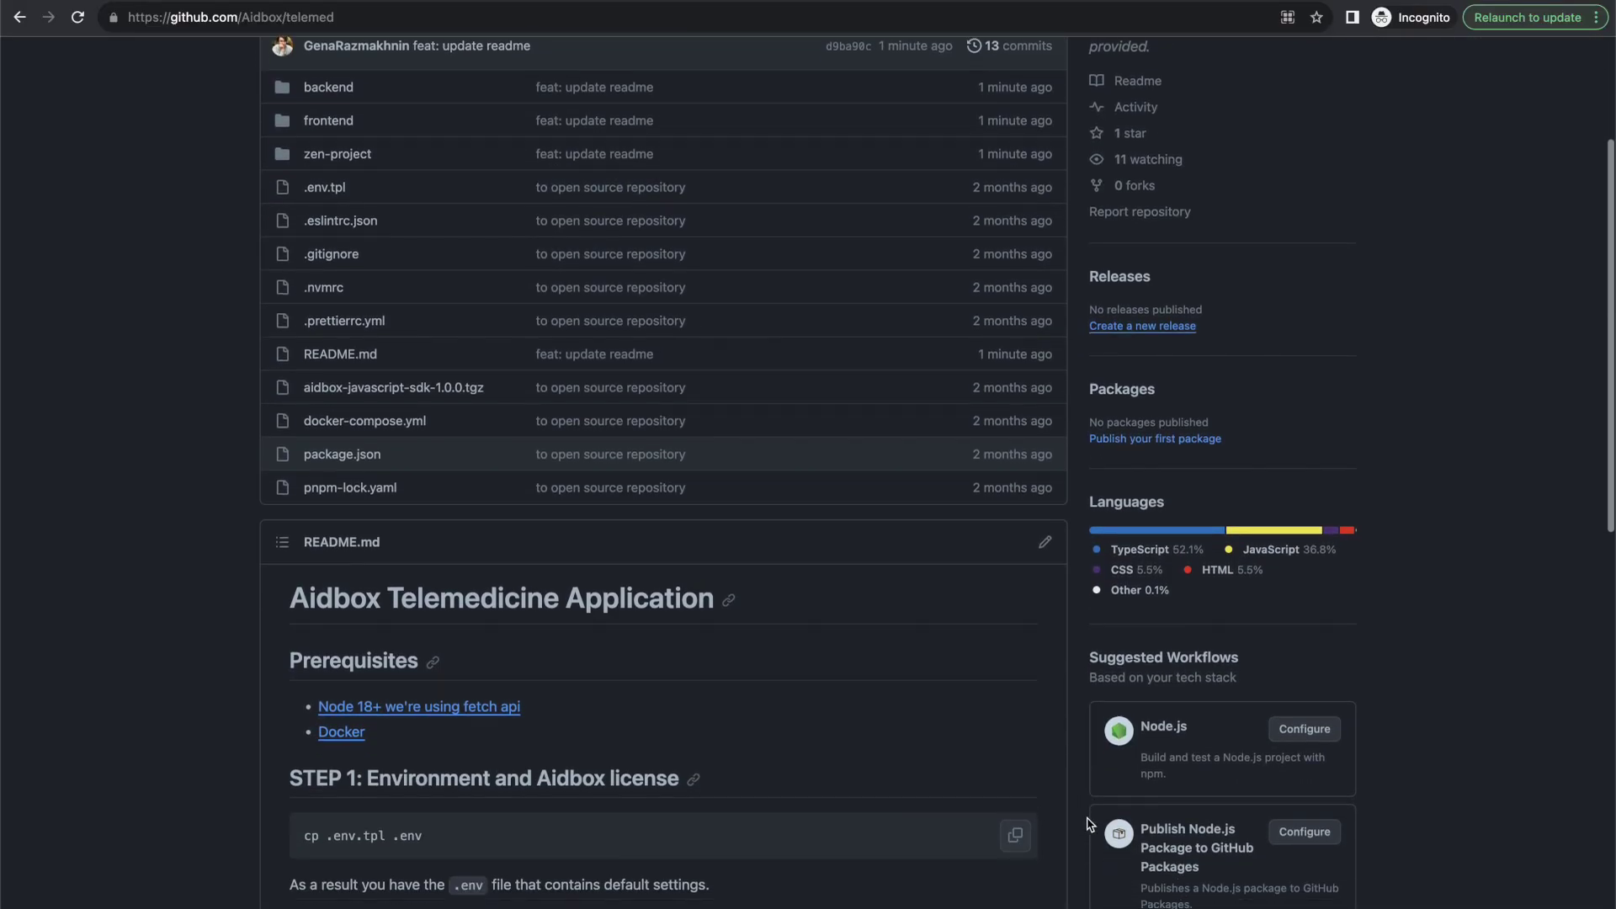
pyautogui.scroll(-10, 1091, 823)
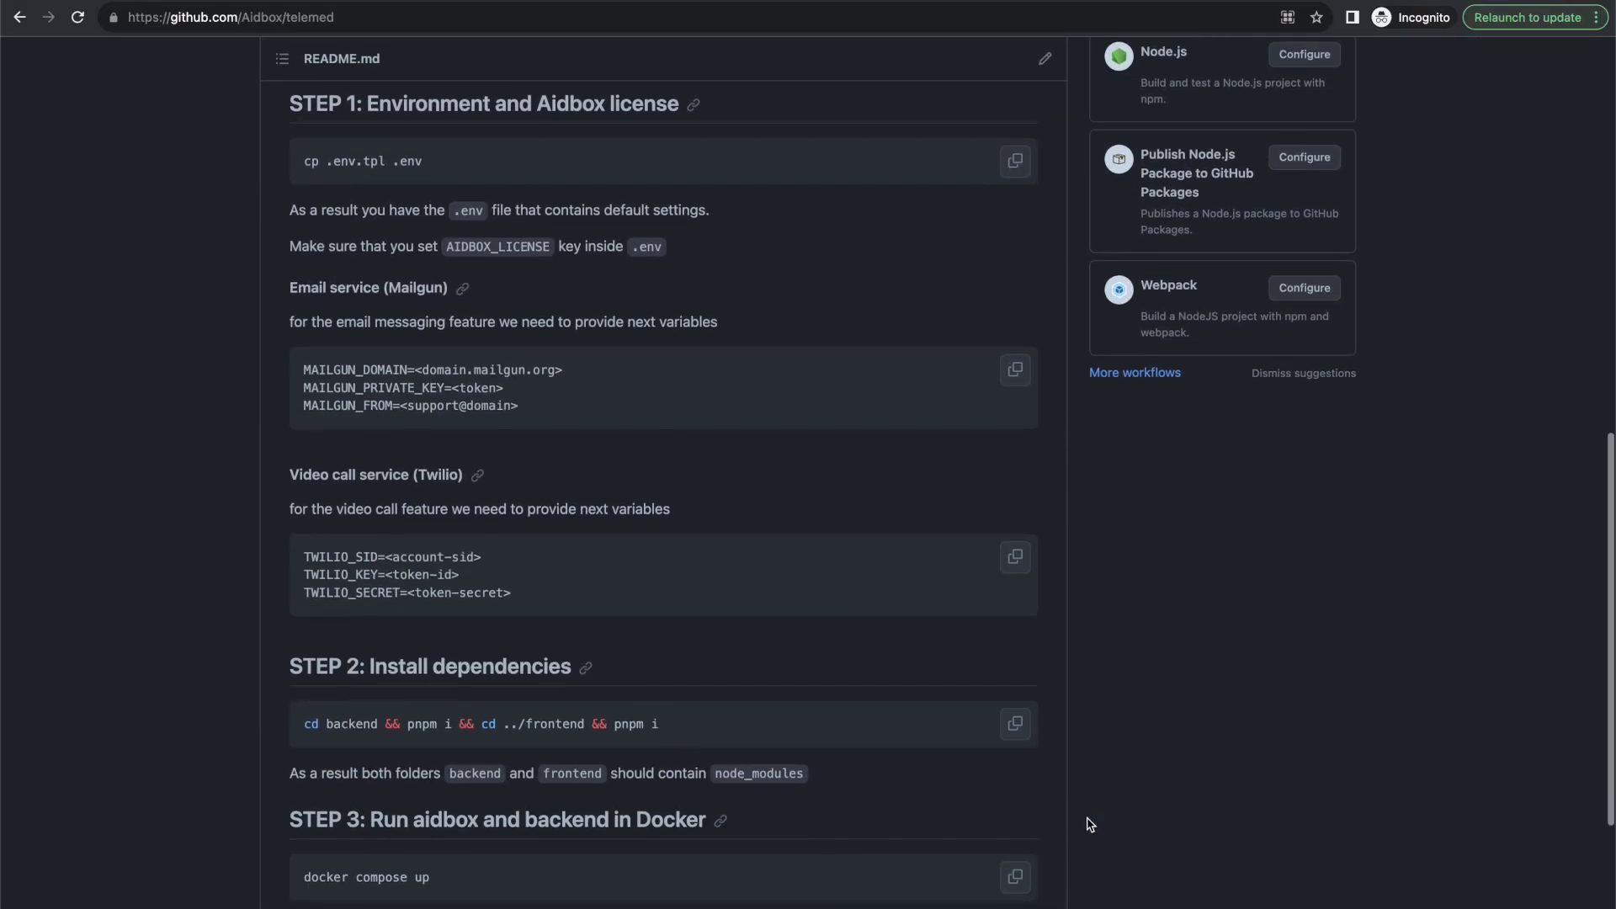
pyautogui.scroll(10, 1090, 824)
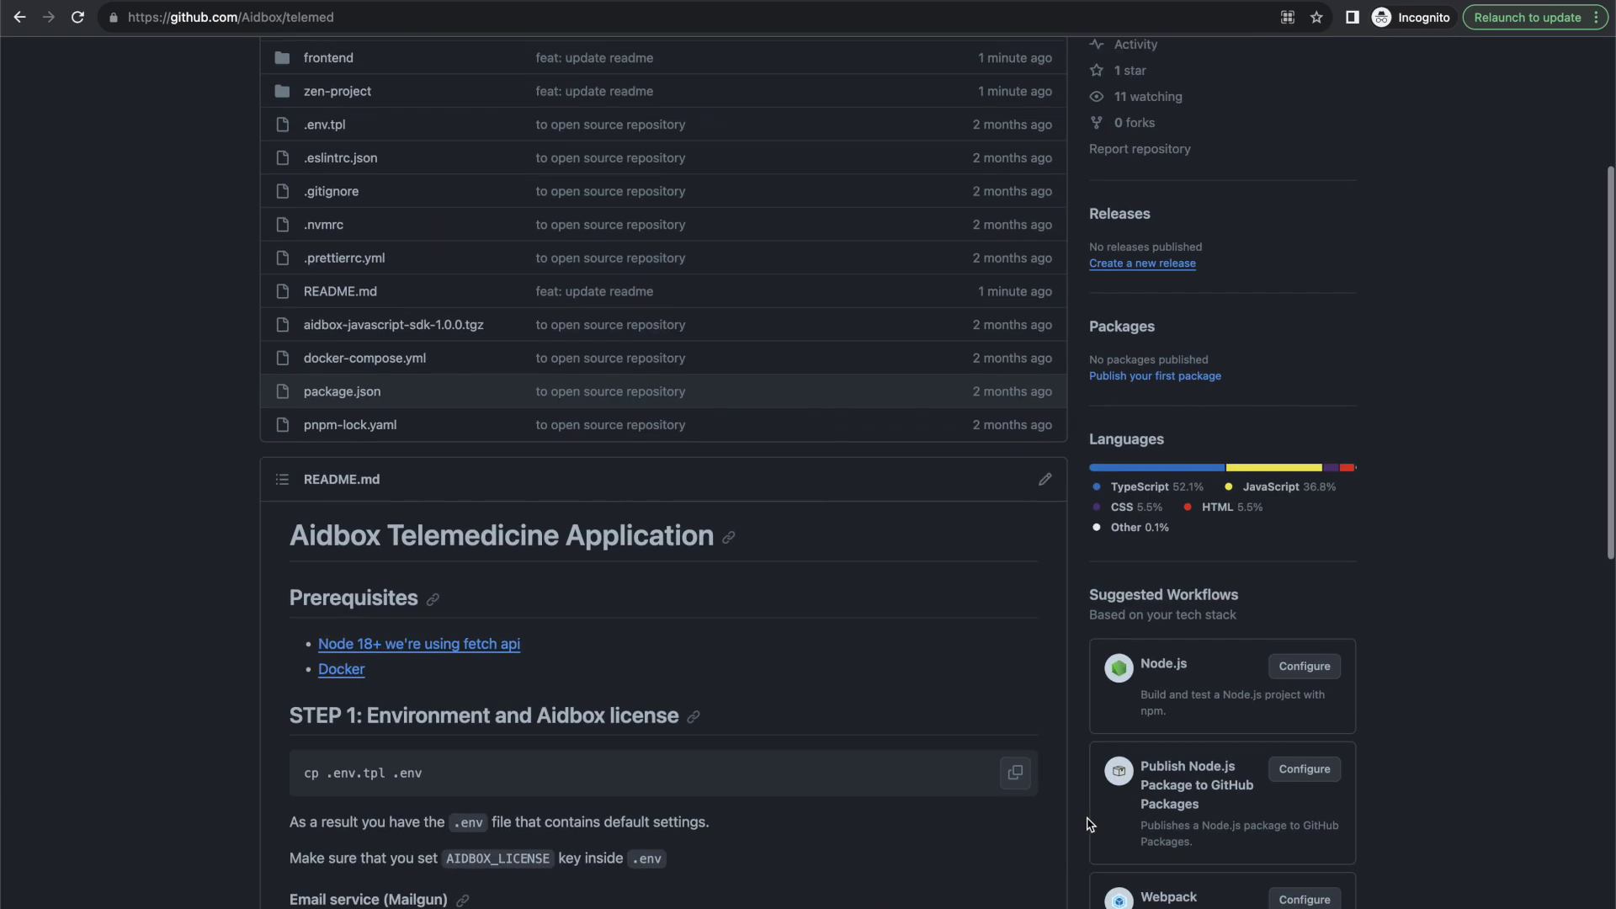
pyautogui.scroll(2, 1090, 824)
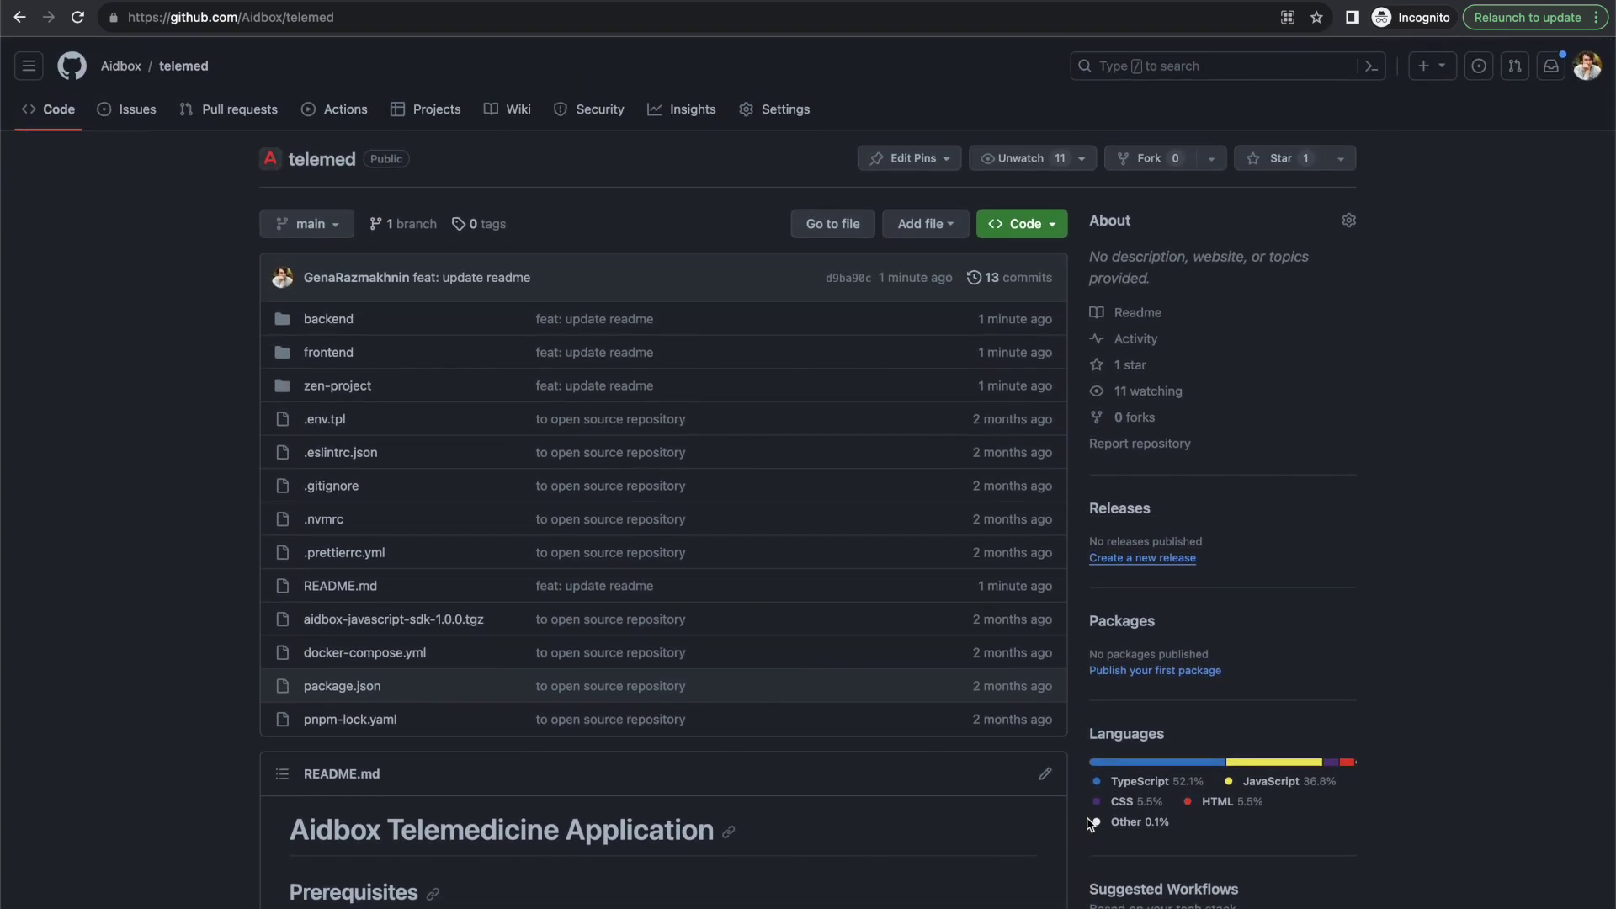